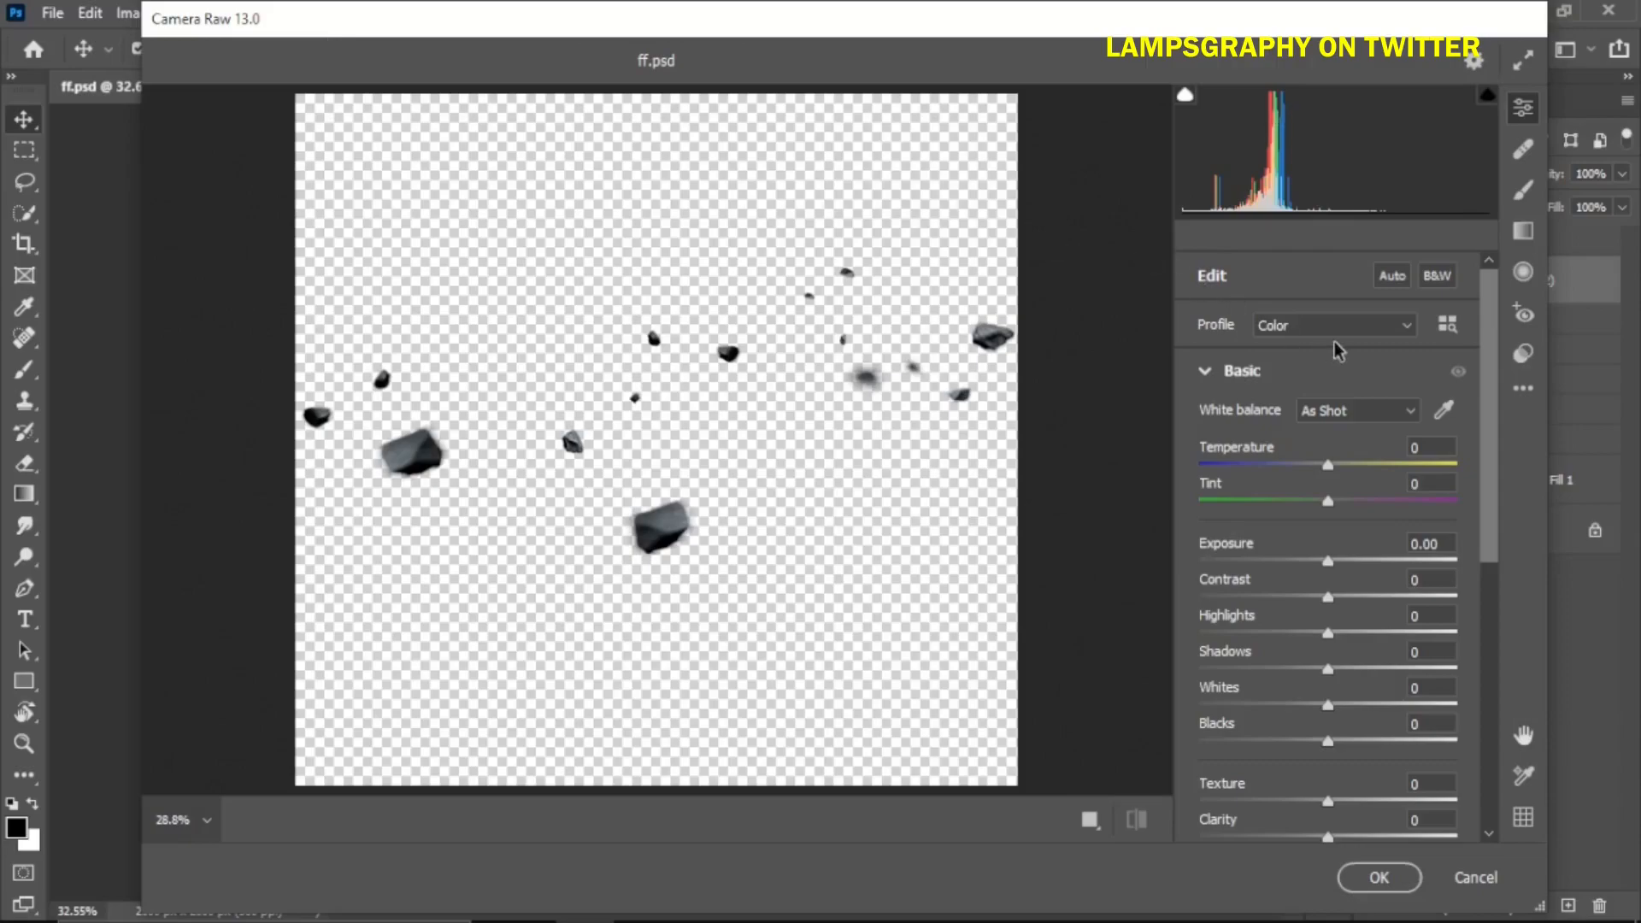
Convert the floating stones to a Monochrome profile in Camera Raw and apply the filter
click(1317, 370)
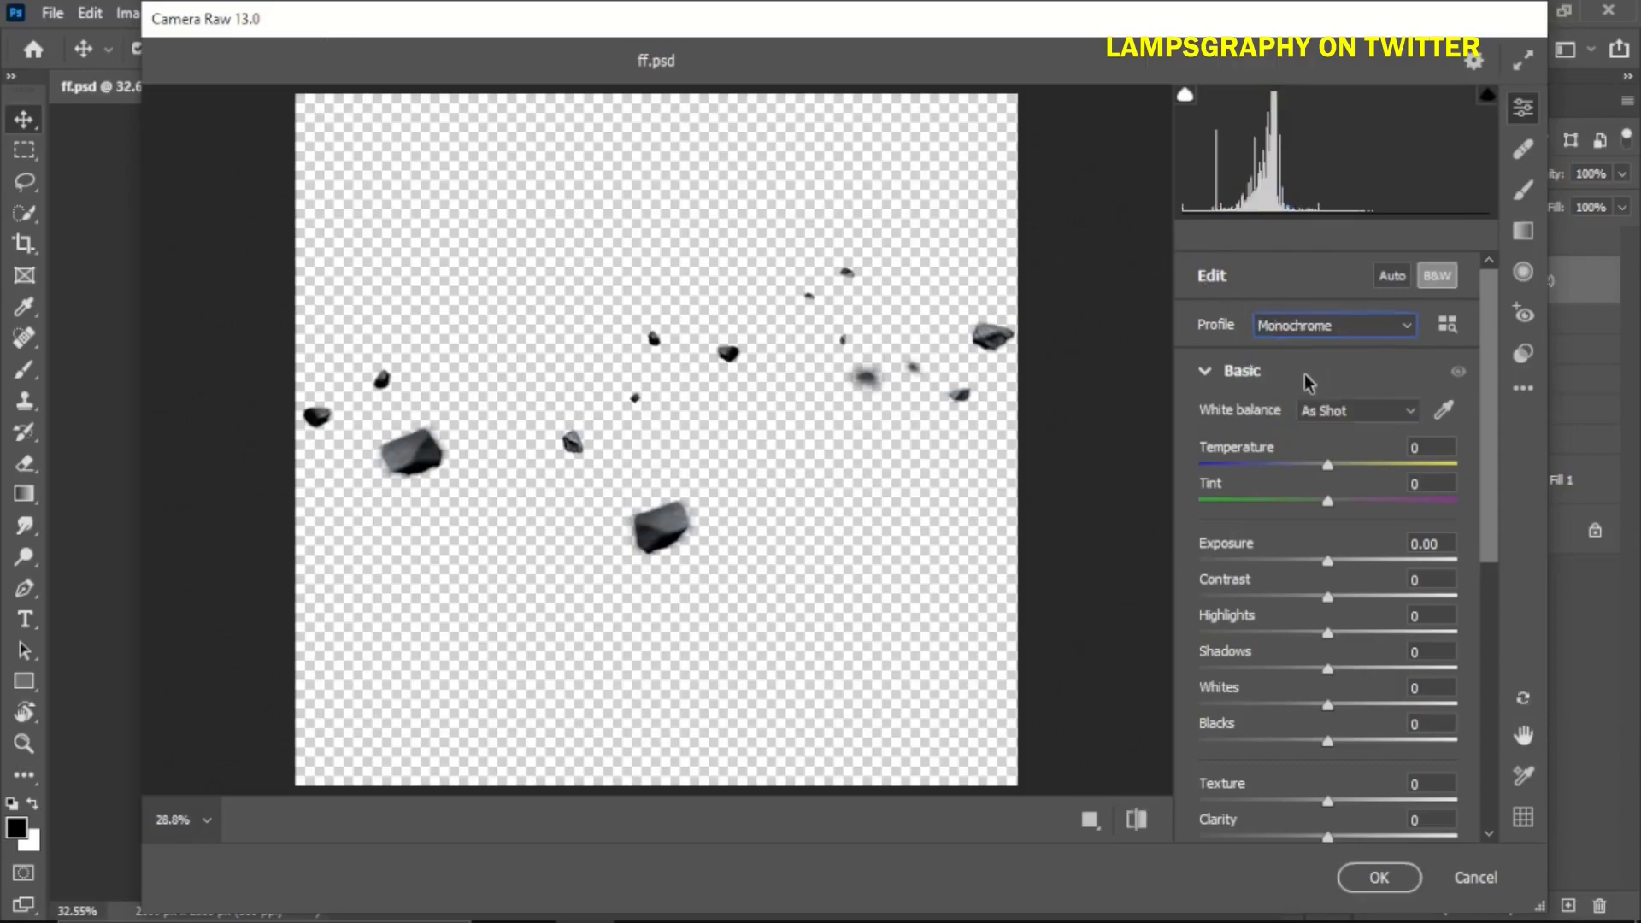
click(1384, 877)
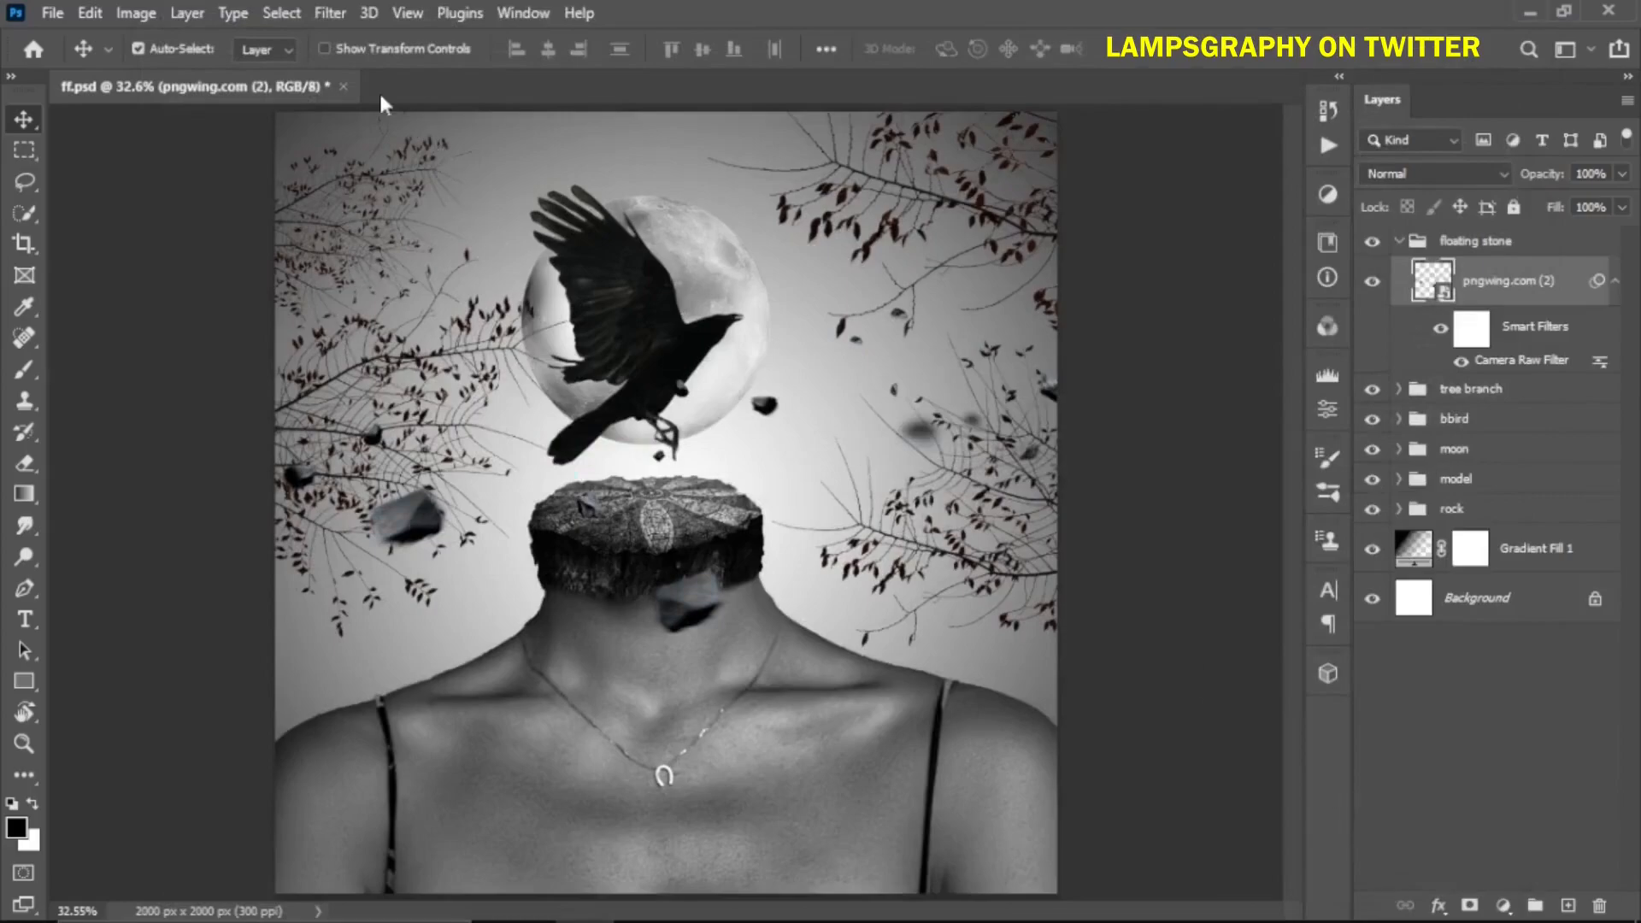
Apply a Motion Blur to the floating stones with angle 0° and distance 47 pixels
click(330, 12)
mouse_move(382, 327)
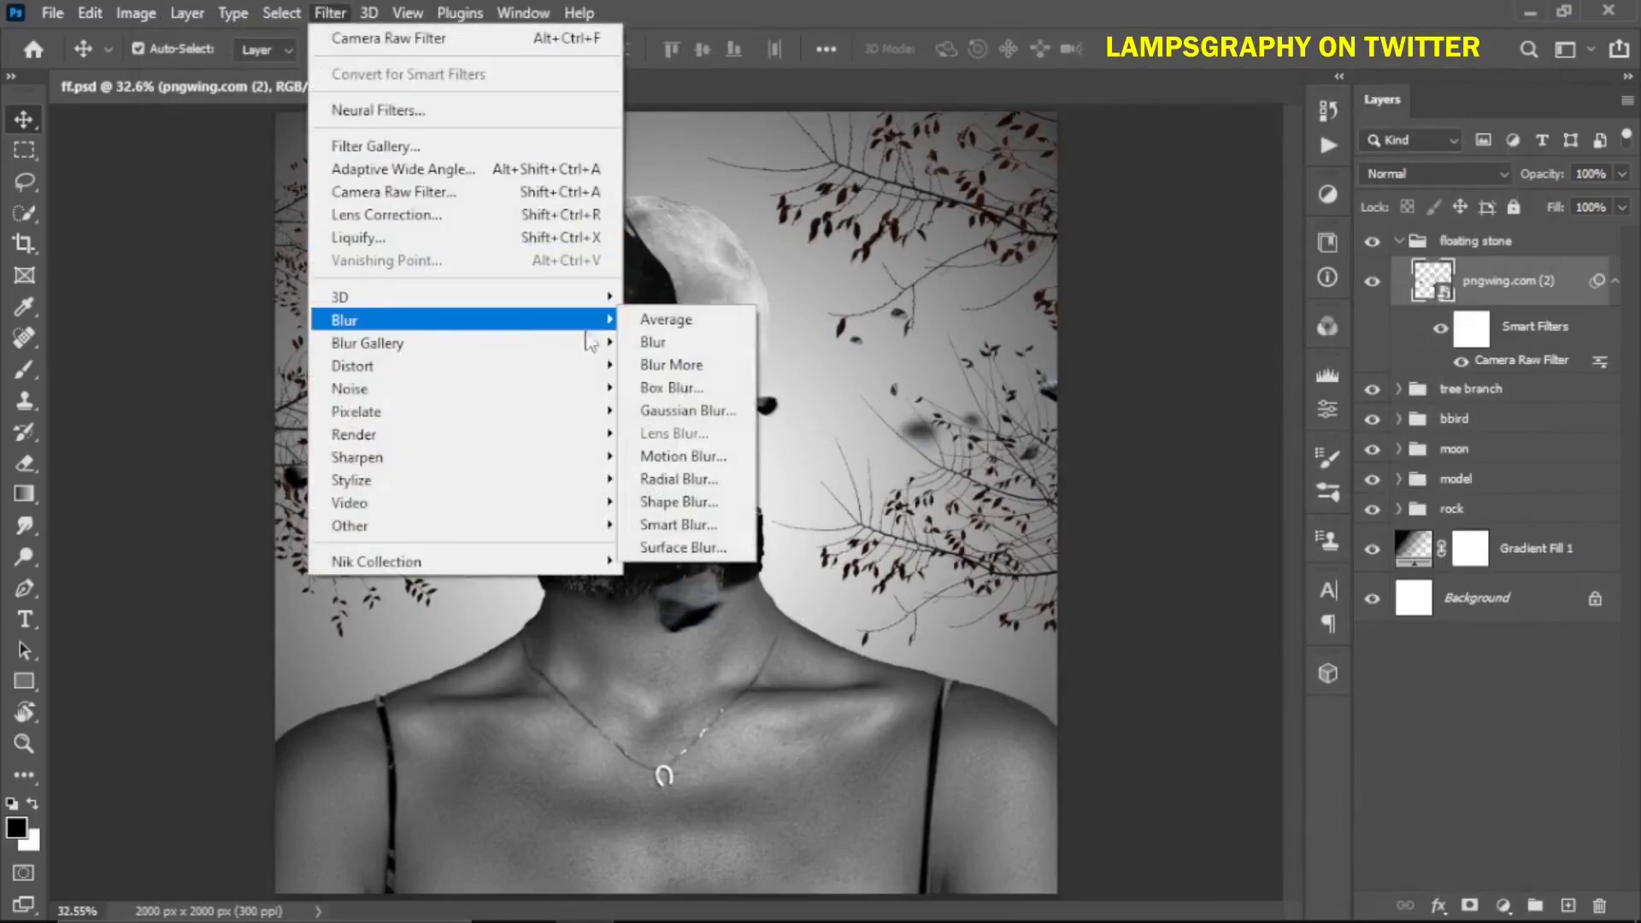
click(680, 470)
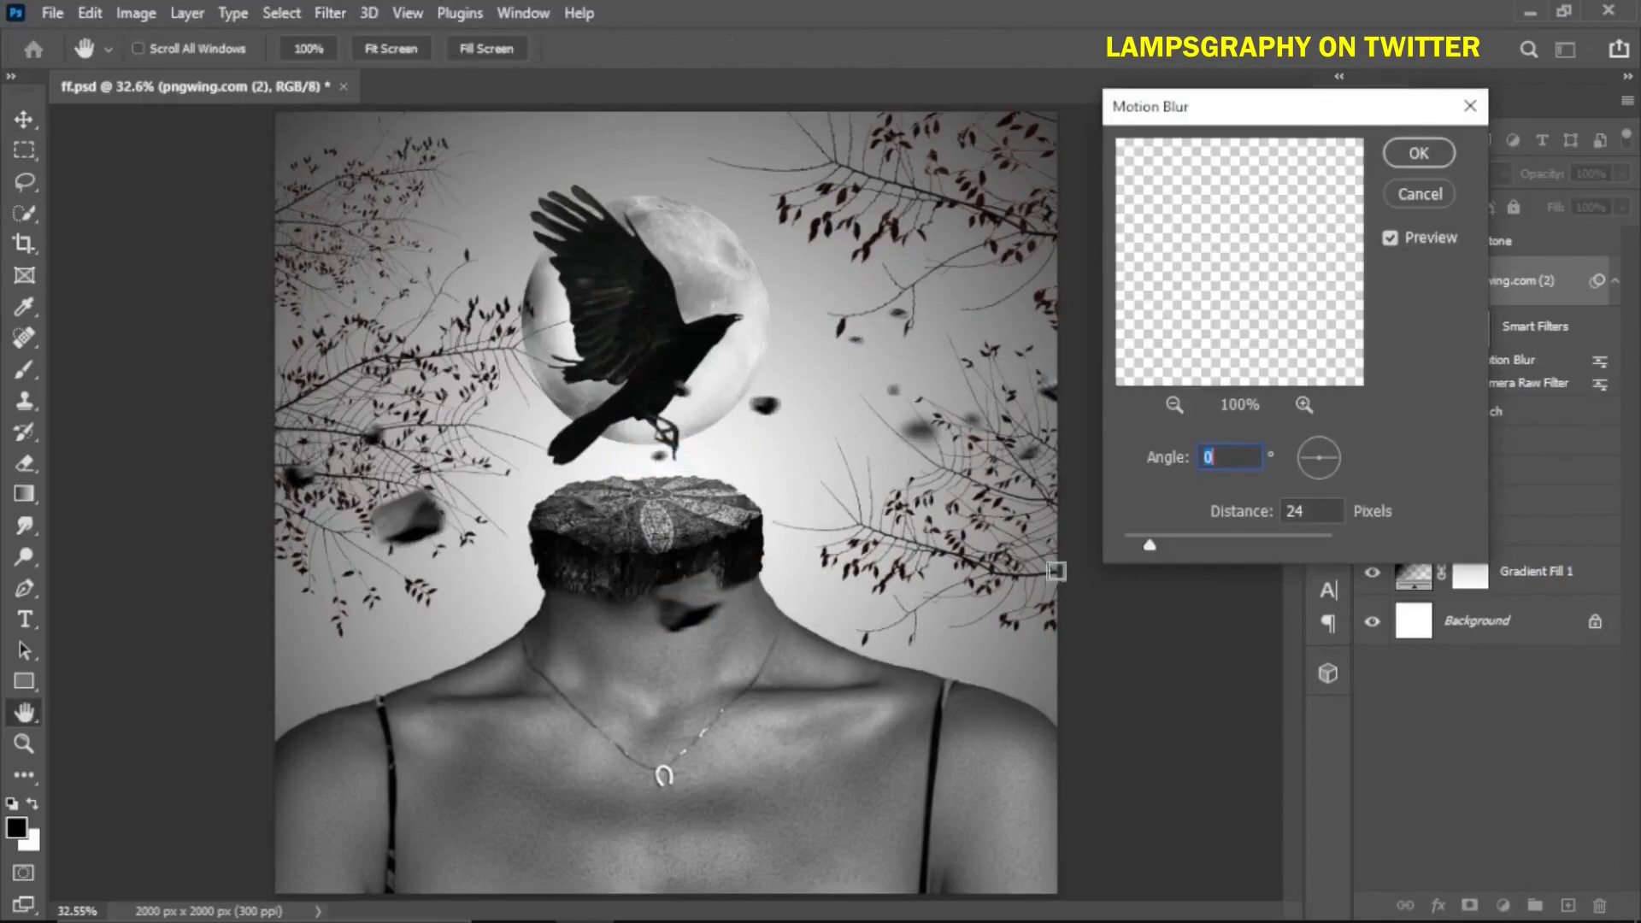
drag(1171, 547, 1184, 545)
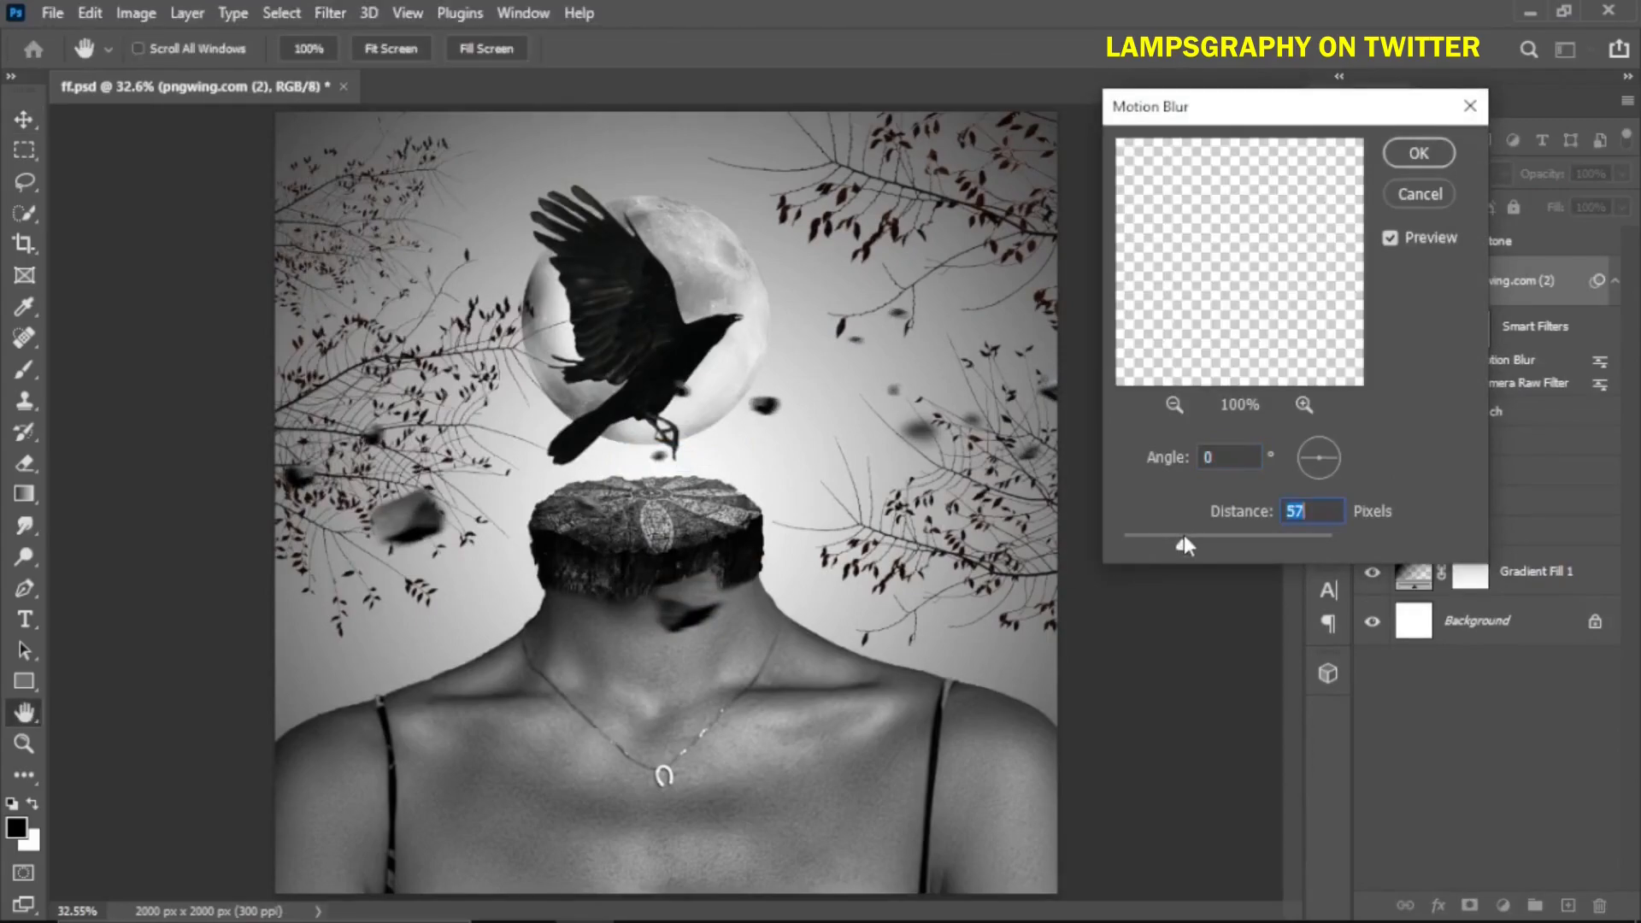
drag(1182, 538, 1177, 538)
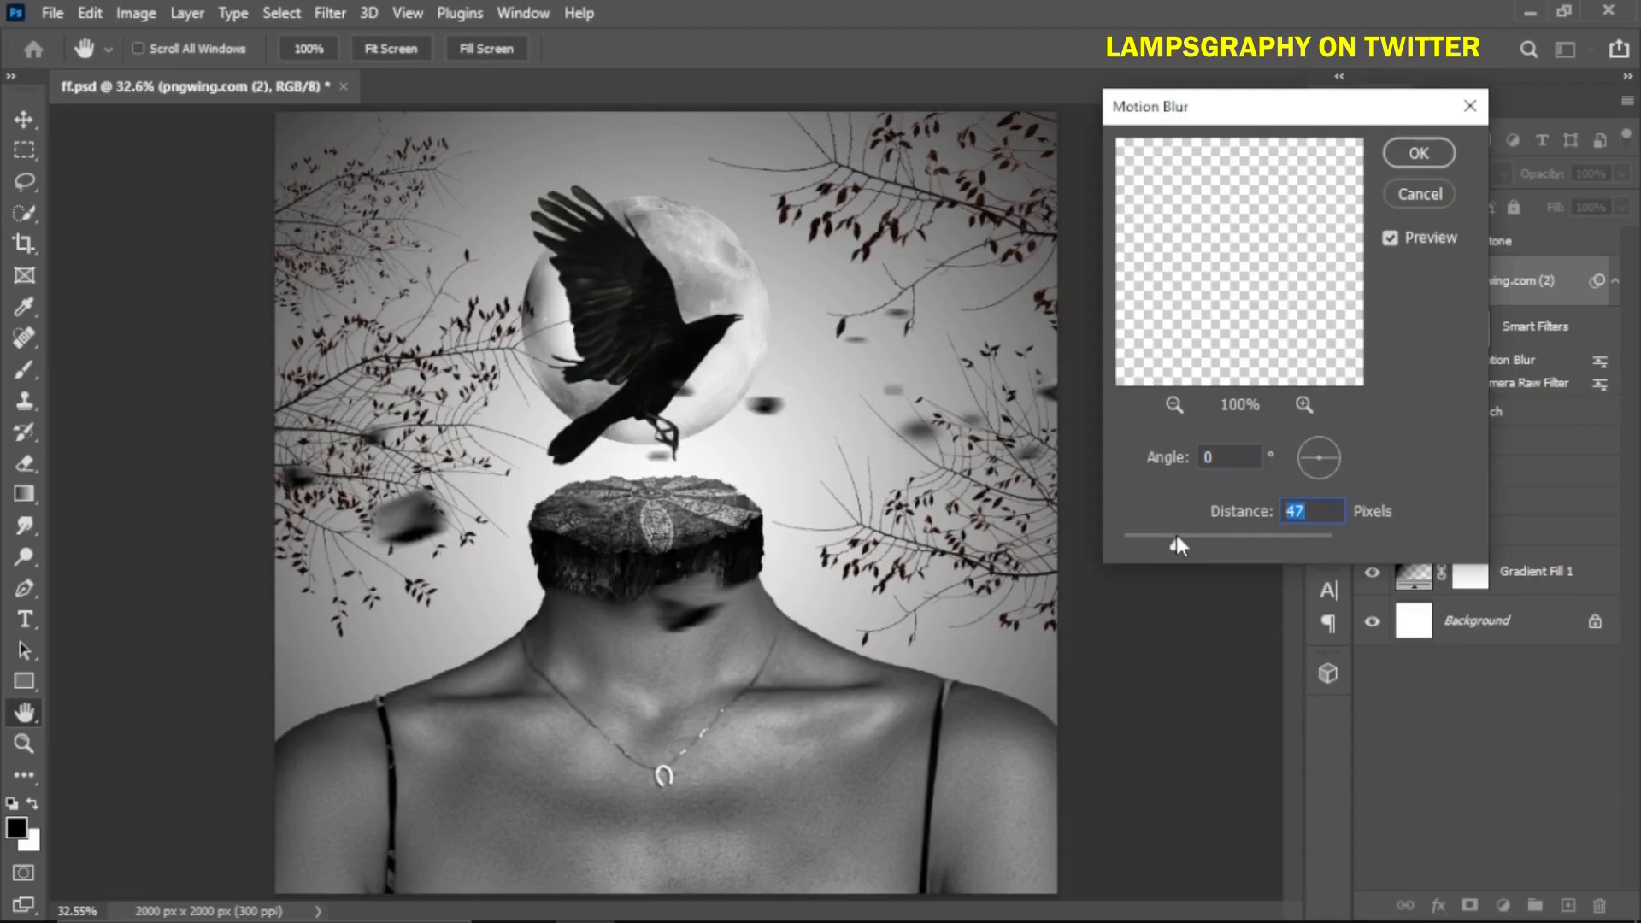
click(1405, 152)
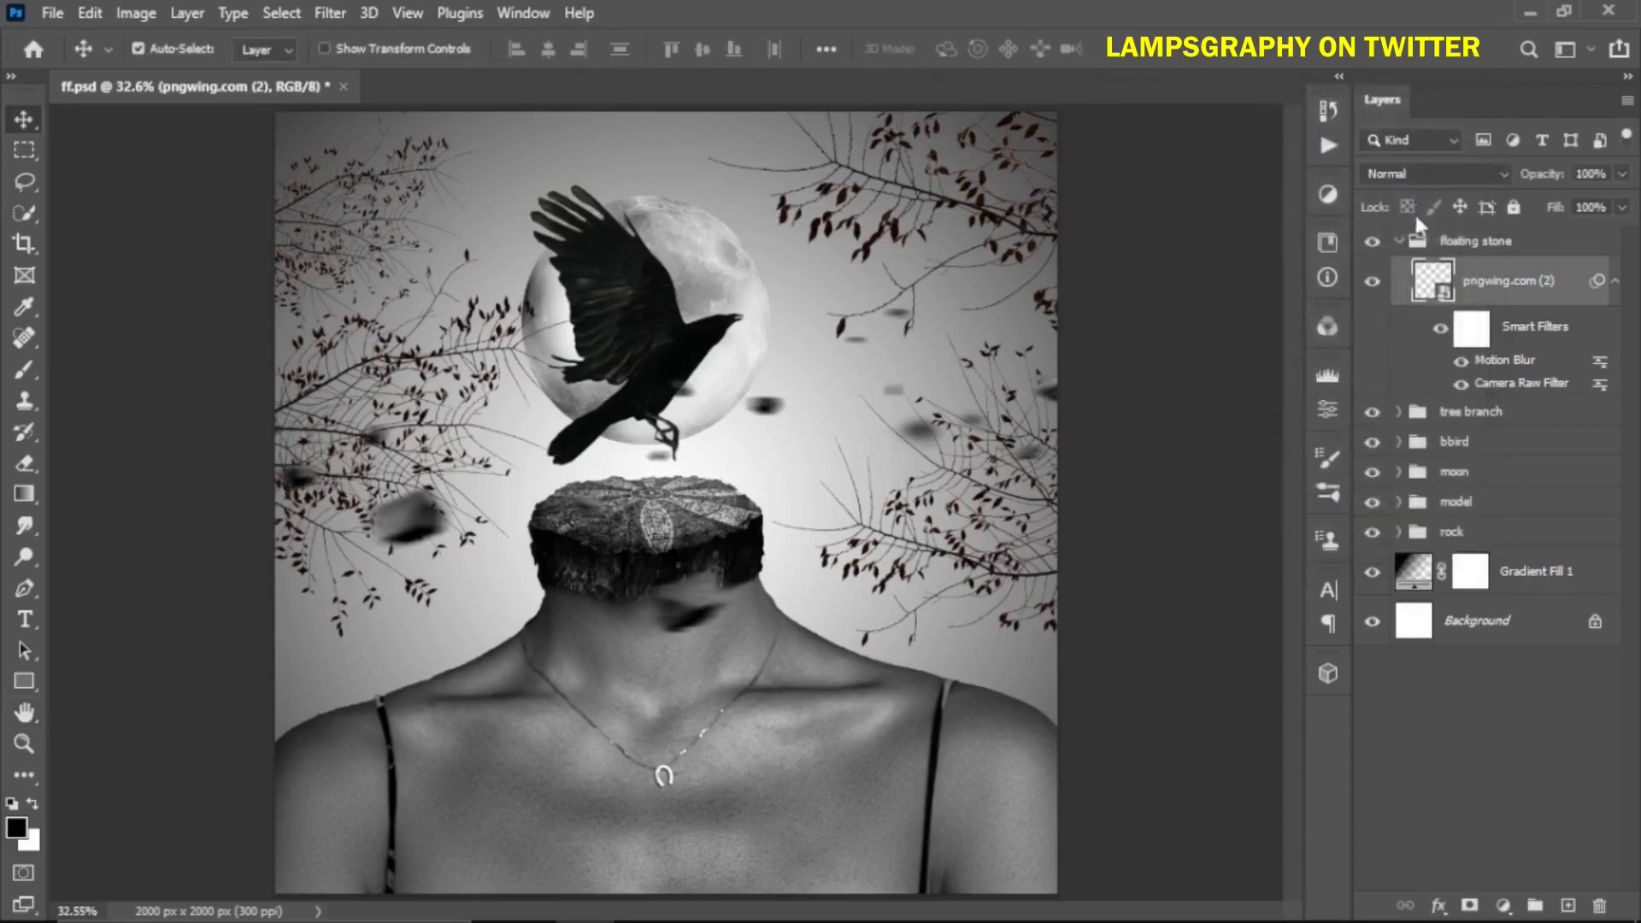
Select all four branch layers in the tree branch group and convert them into one smart object
click(1398, 242)
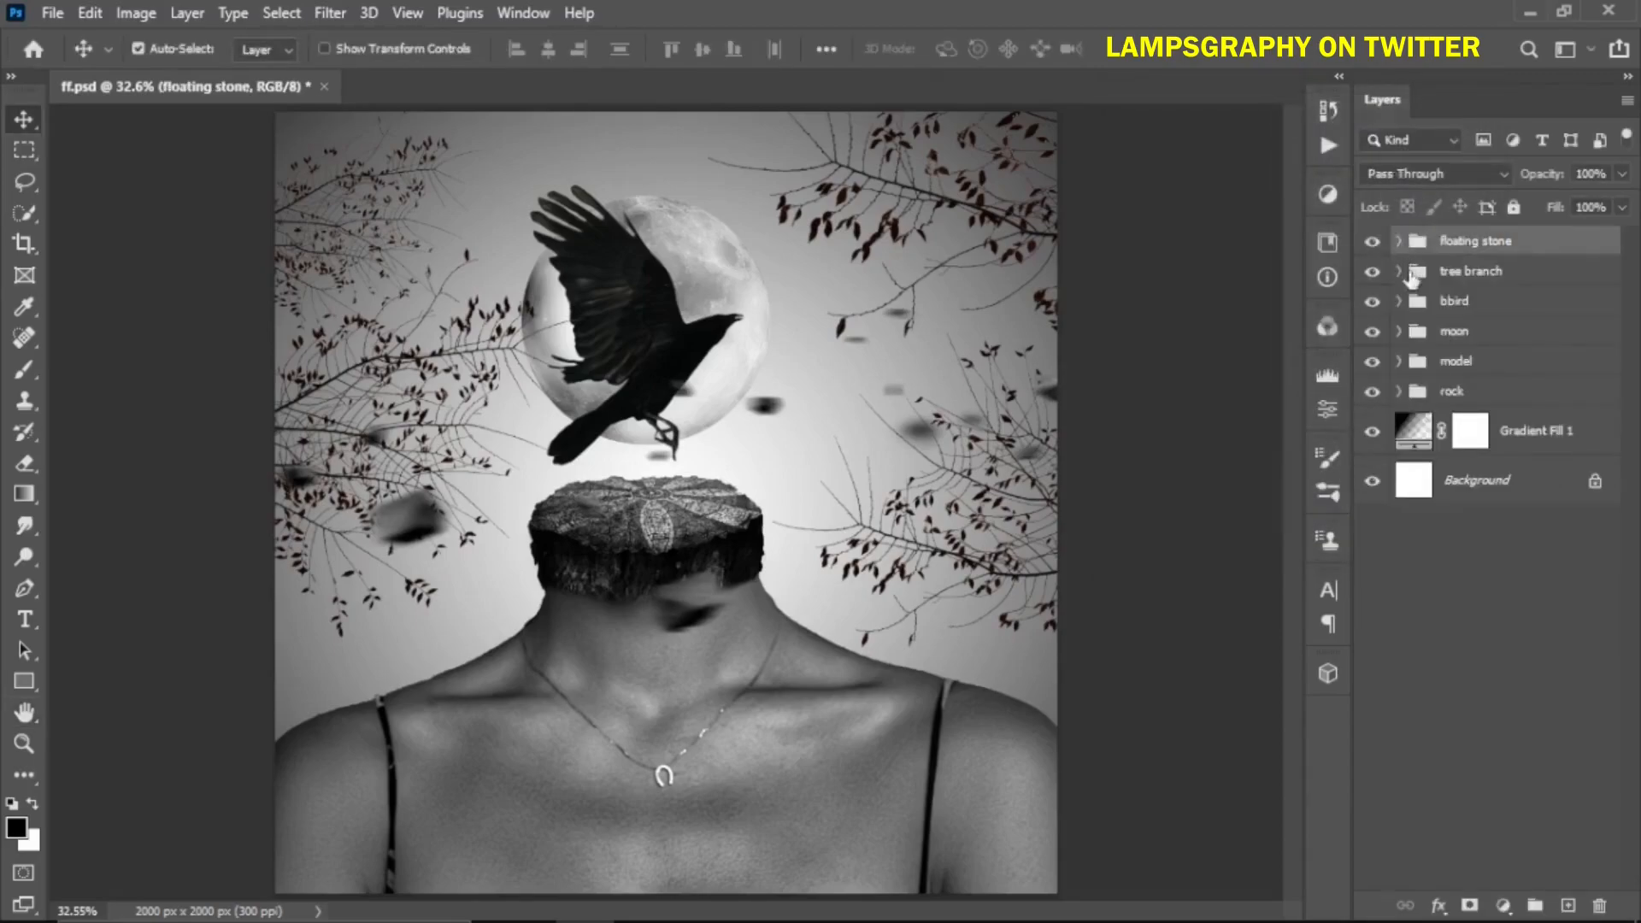
click(1416, 273)
click(1399, 271)
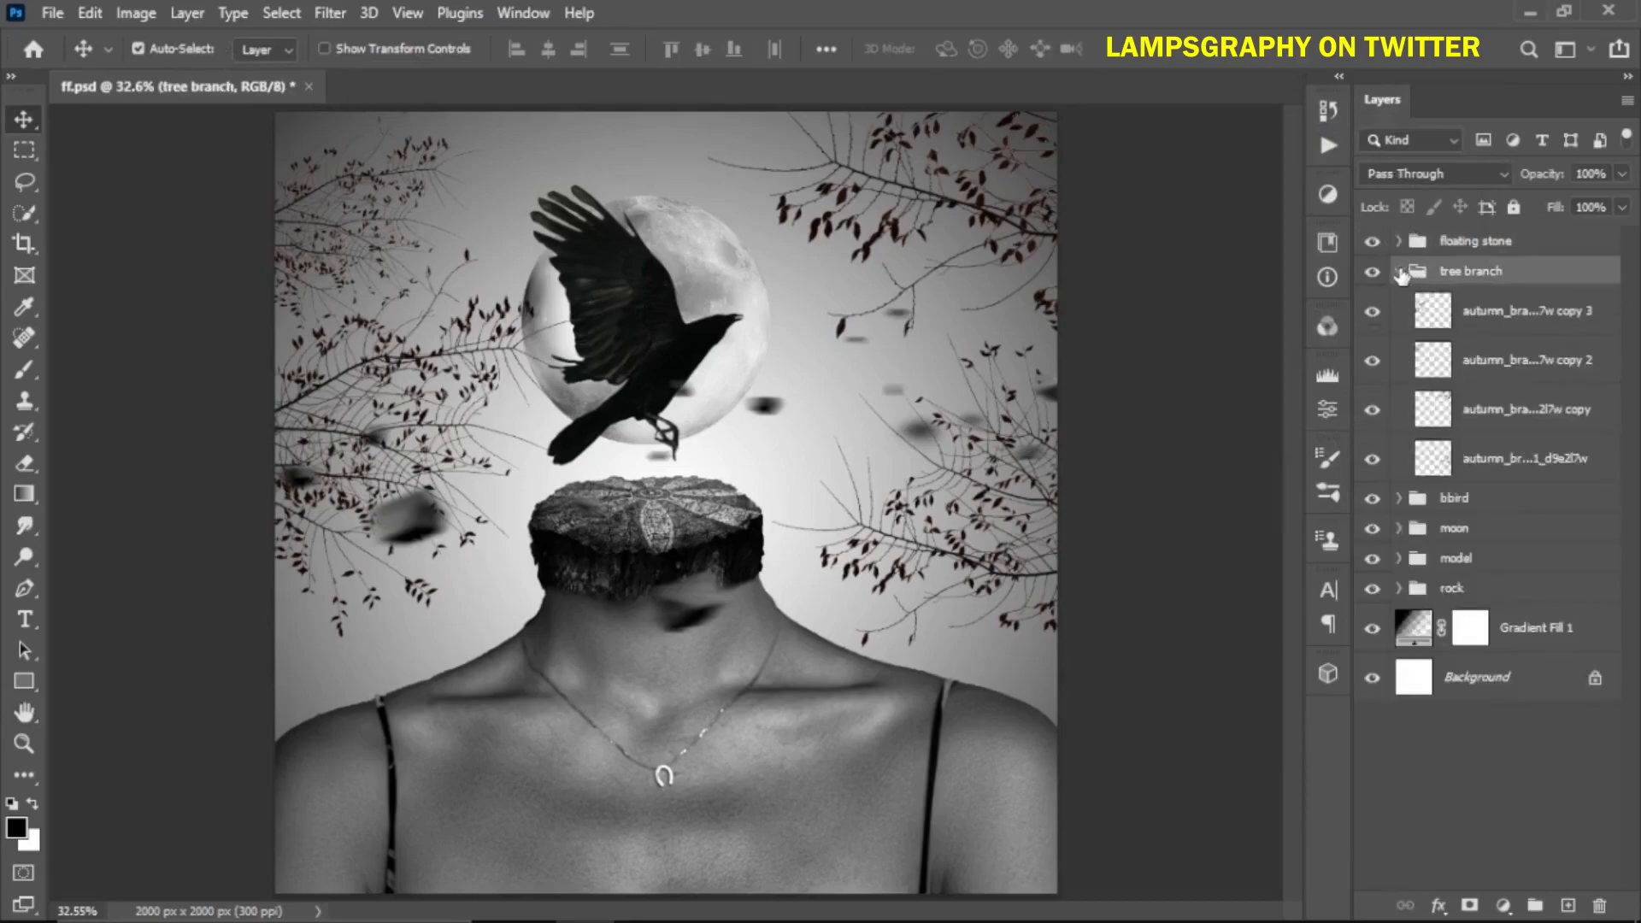
click(1450, 312)
shift+click(1500, 461)
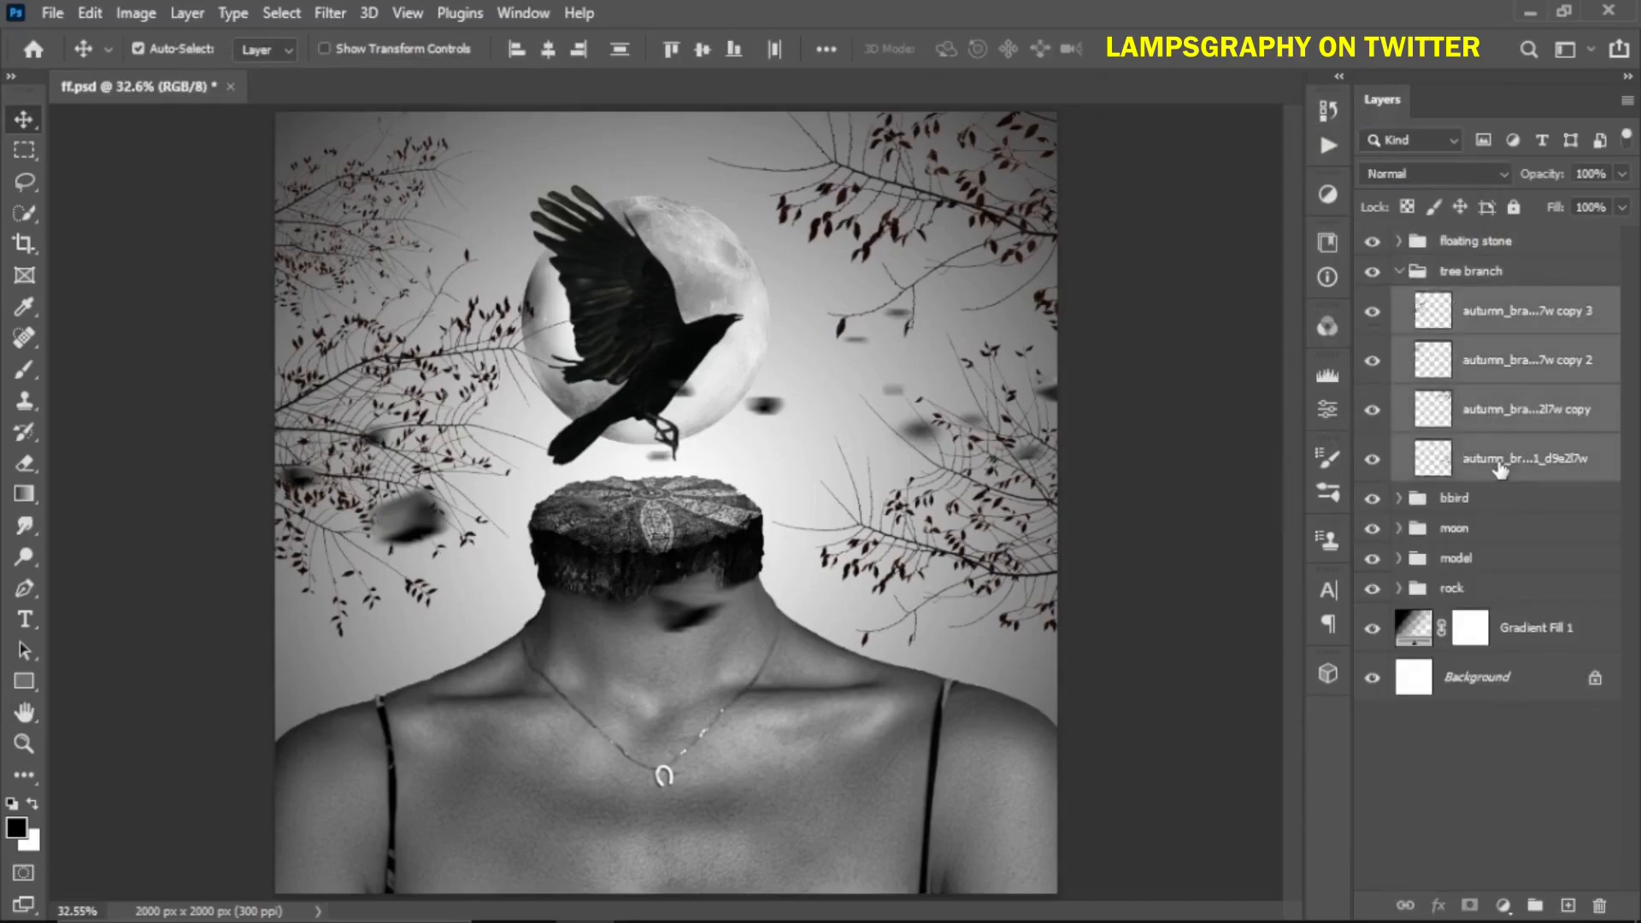
right_click(1500, 464)
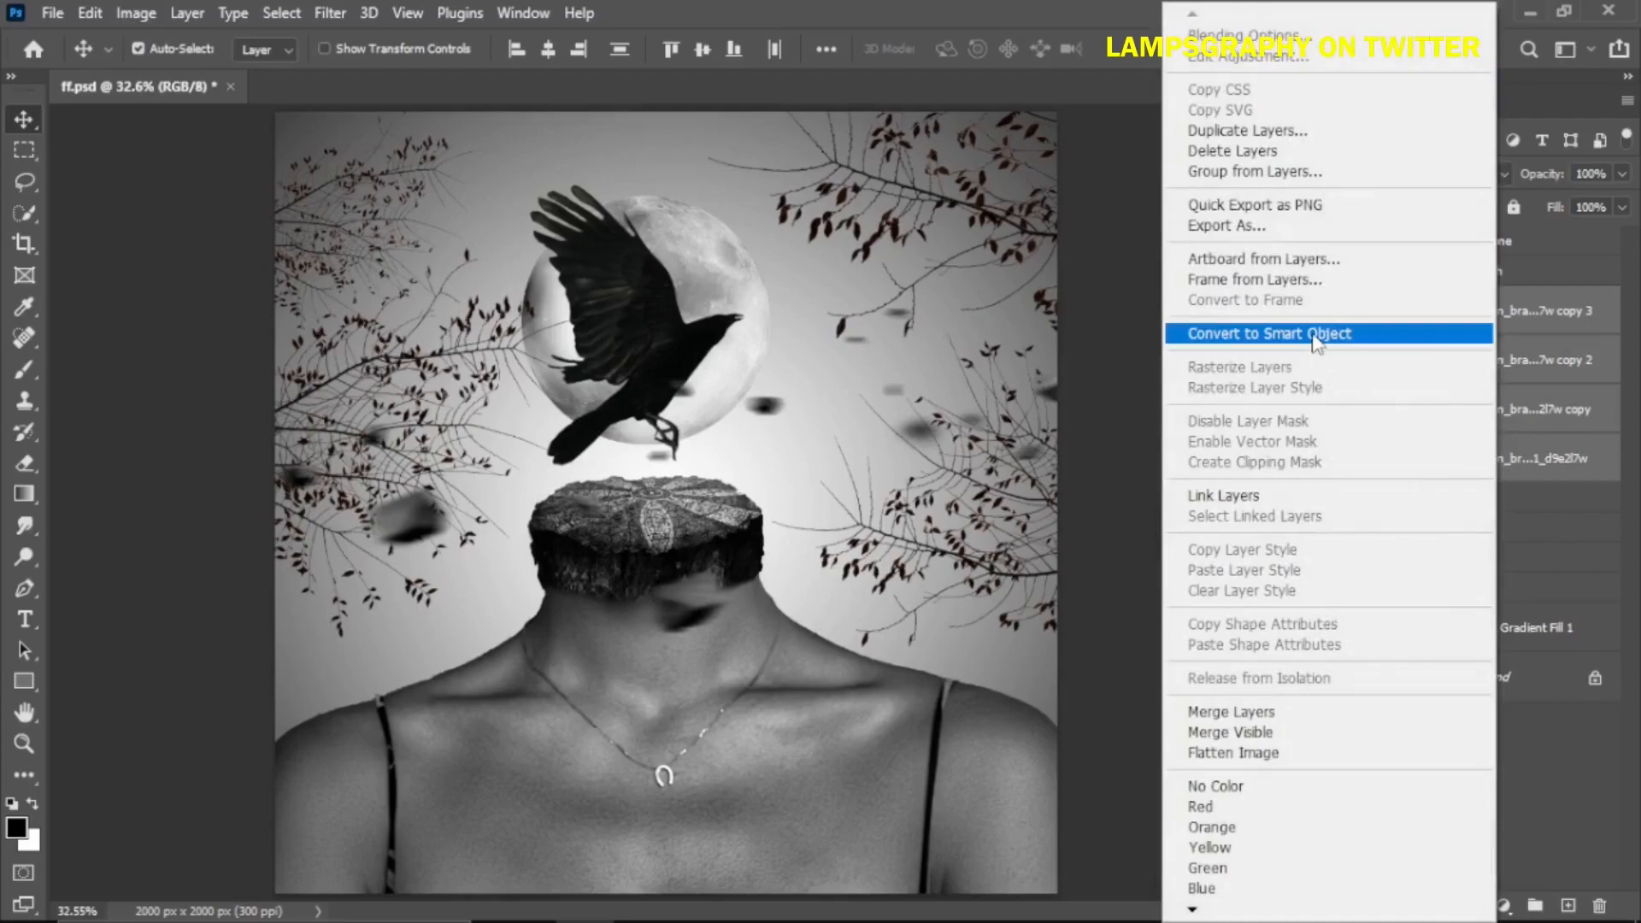
click(1307, 333)
Apply a Camera Raw Filter to the branches smart object with the Monochrome profile
click(325, 14)
click(386, 193)
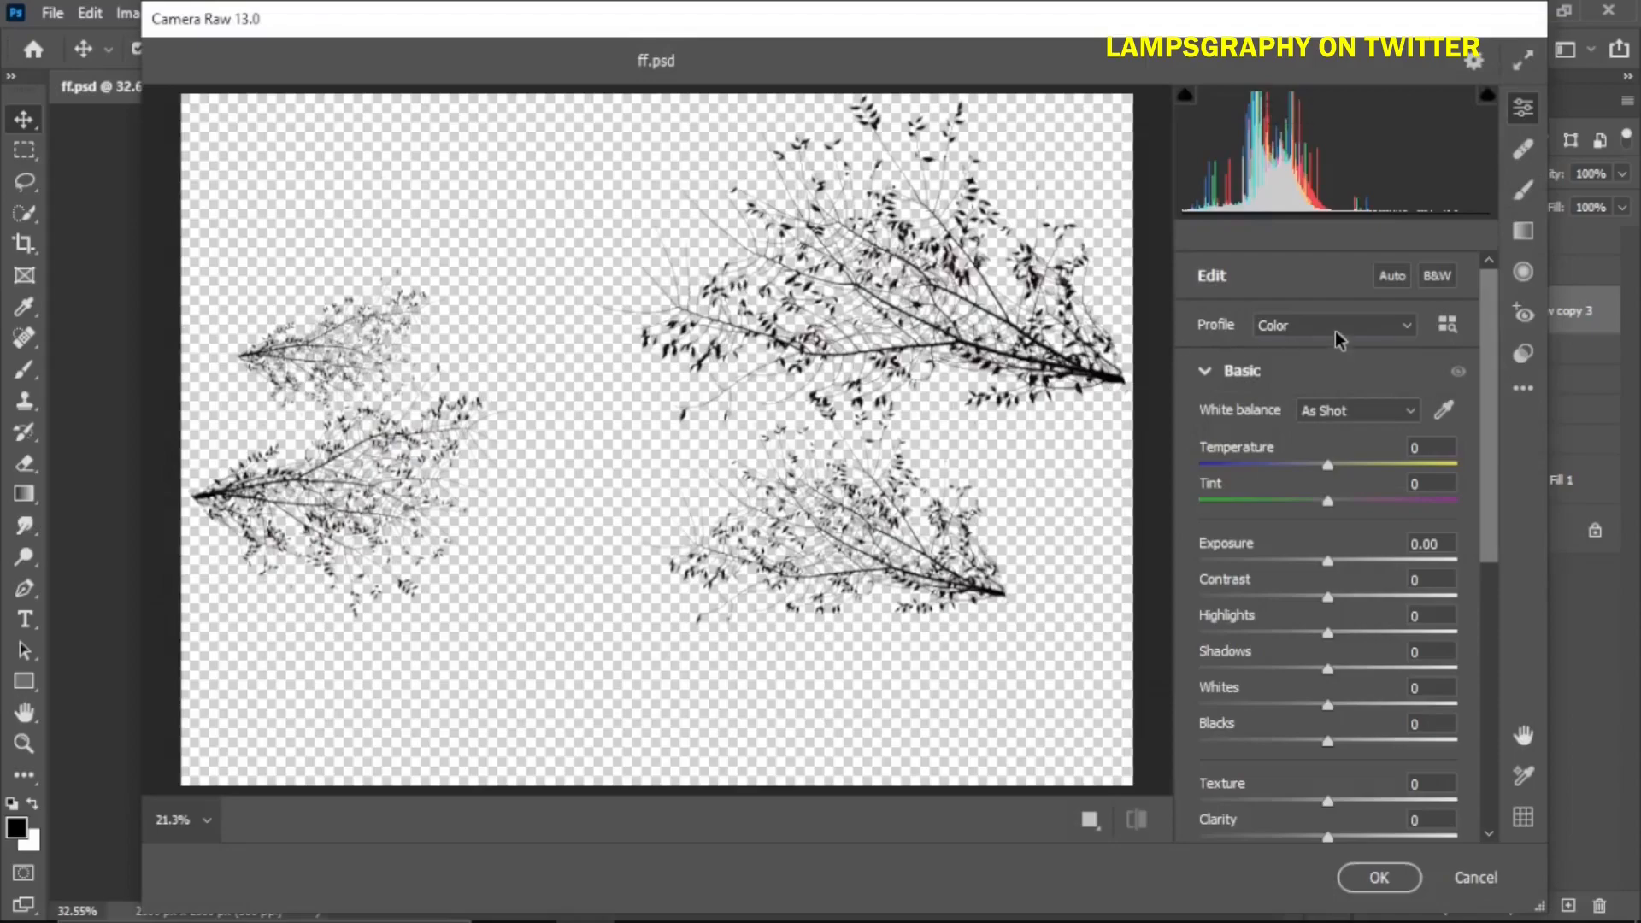
click(1338, 340)
click(1327, 366)
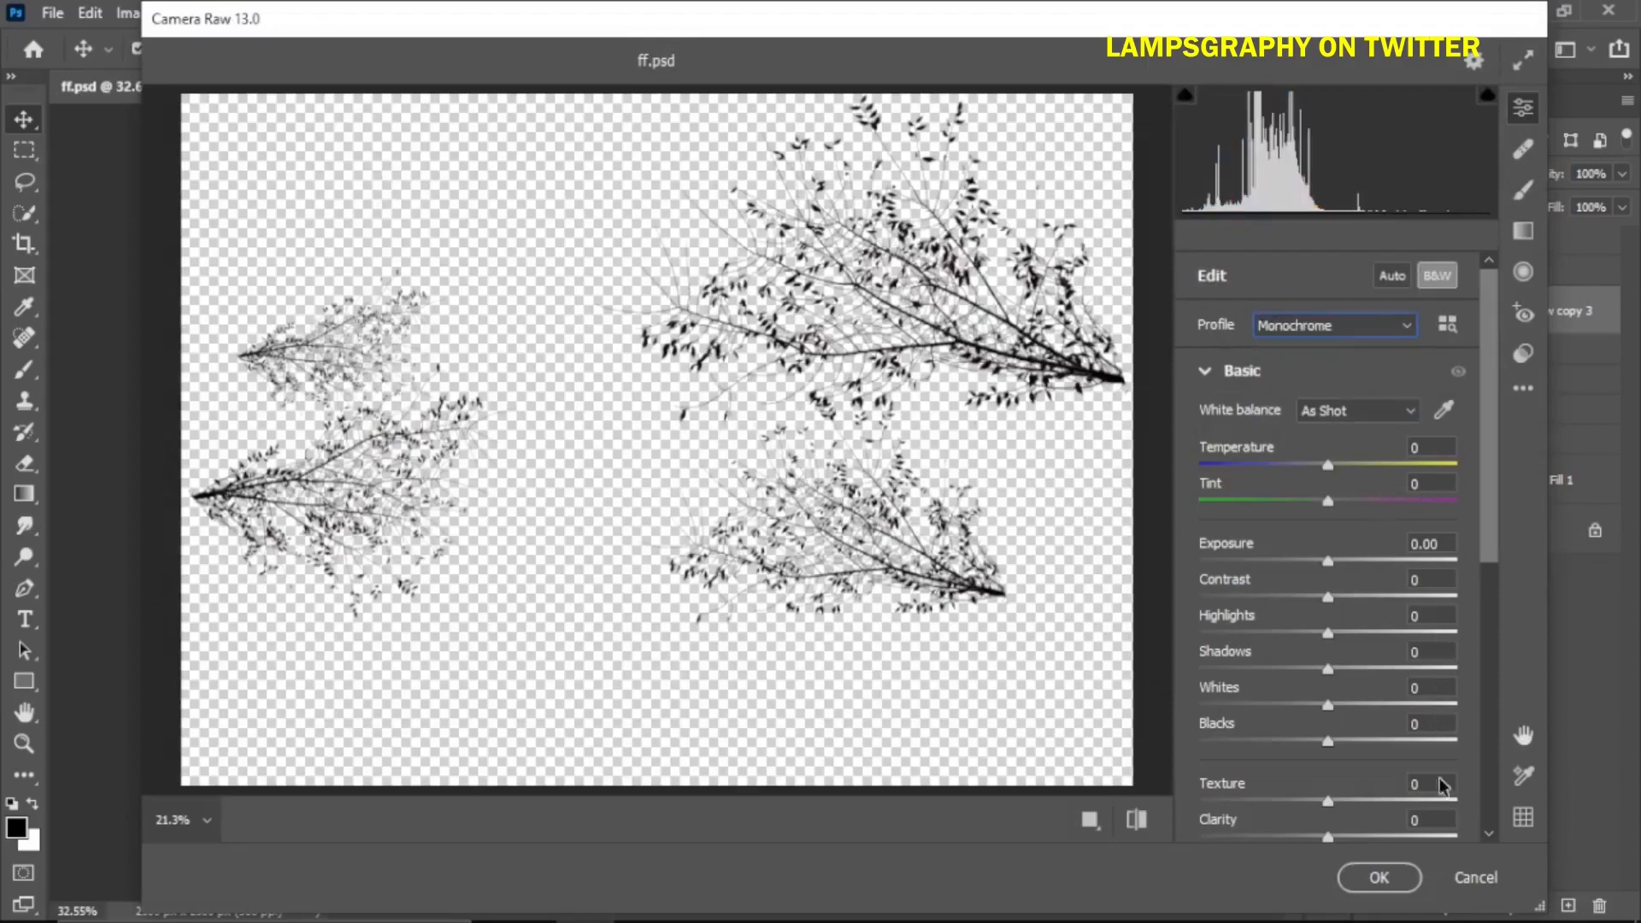
click(1391, 880)
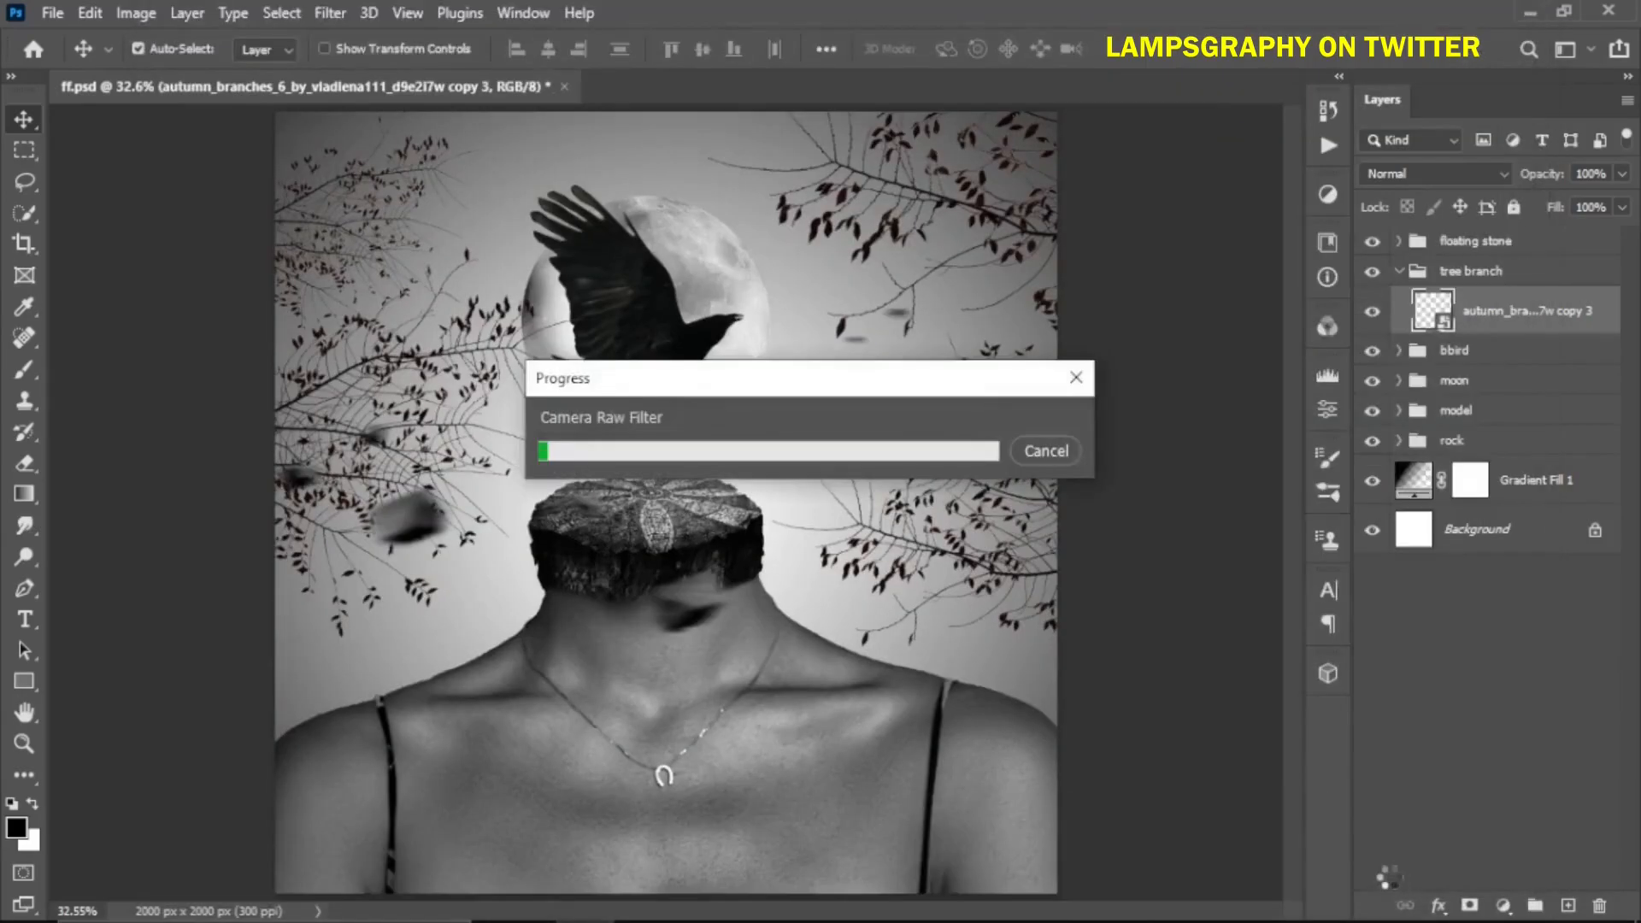
Apply a Gaussian Blur of about 16.6 pixels radius to the branches smart object
click(321, 13)
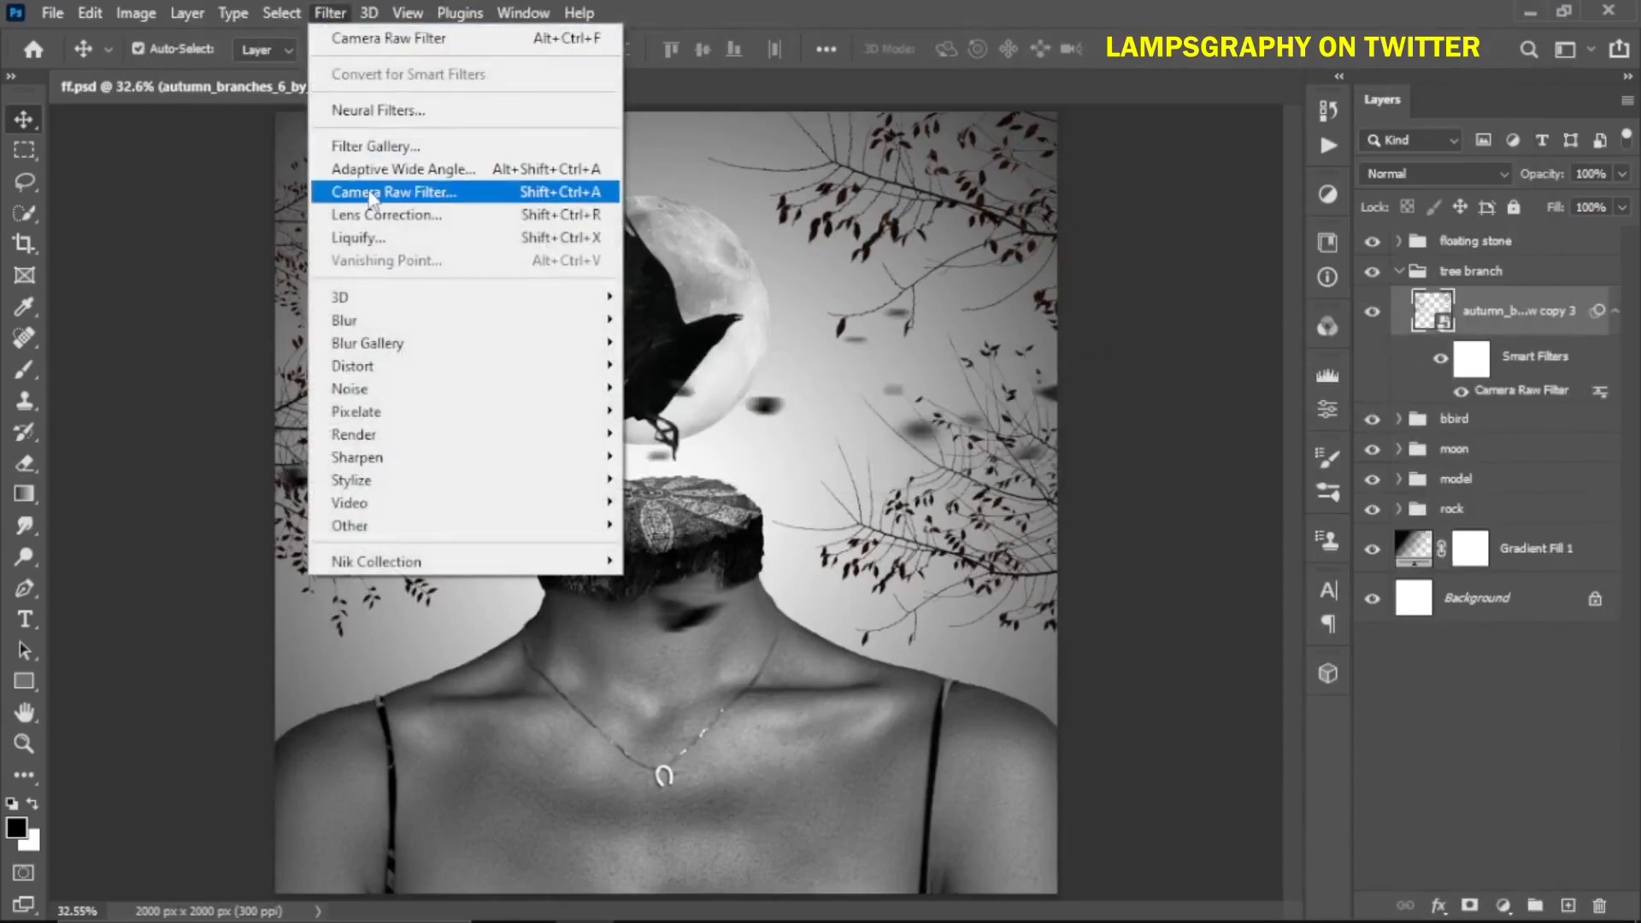
mouse_move(373, 321)
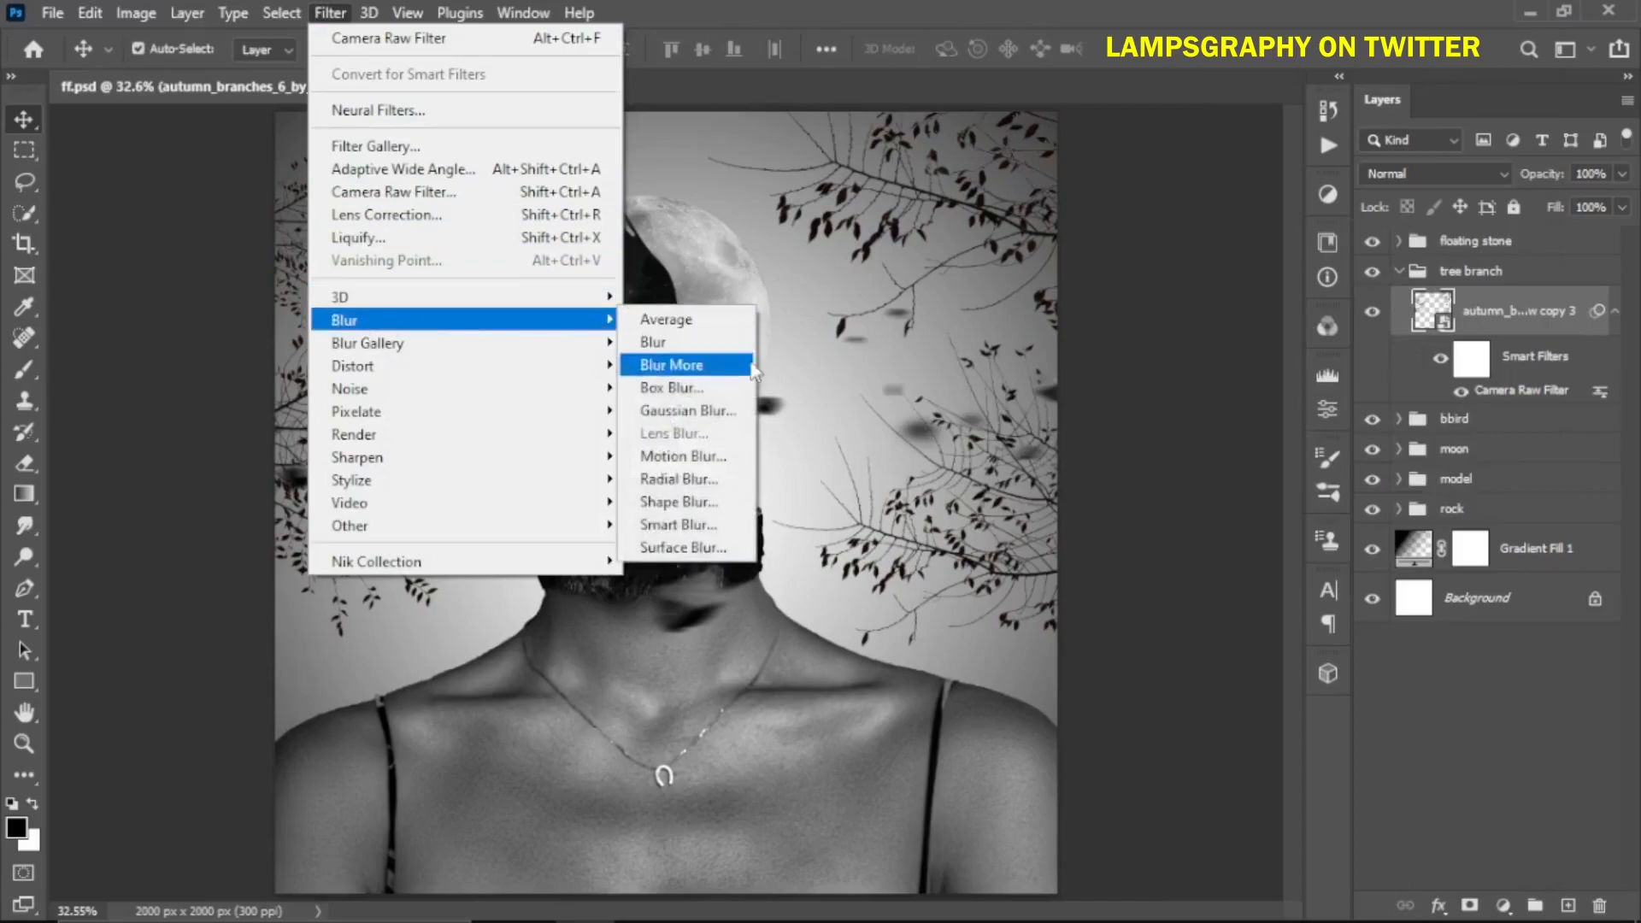
click(727, 415)
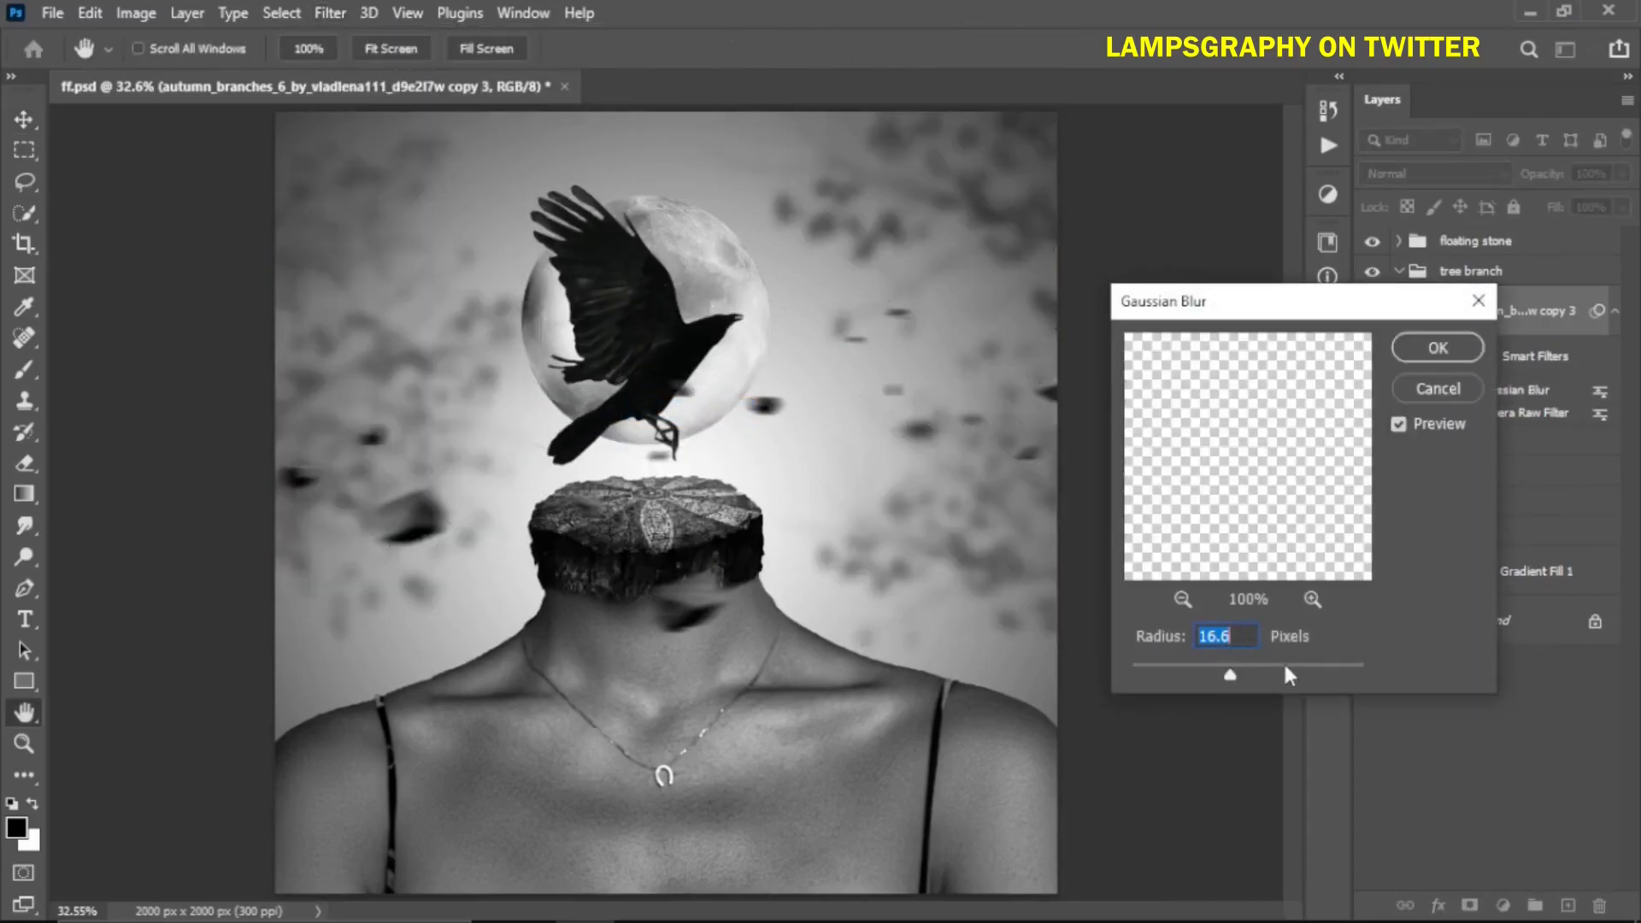
drag(1233, 677, 1229, 679)
click(1429, 349)
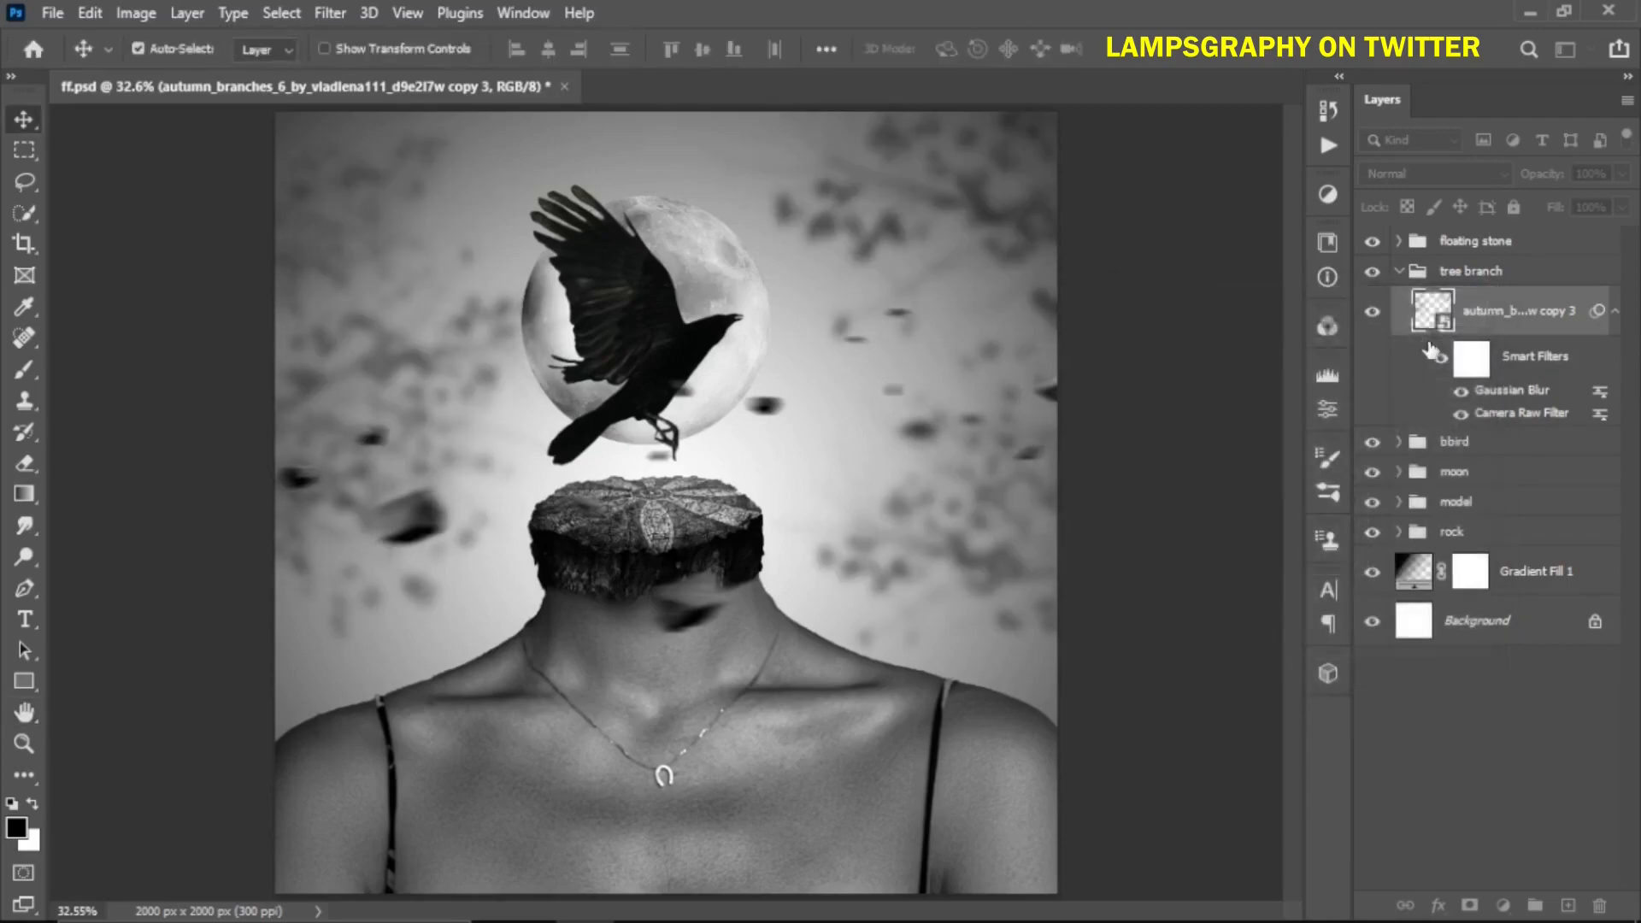
Collapse the tree branch group, select the moon layer, and add a new empty layer above it
click(1398, 272)
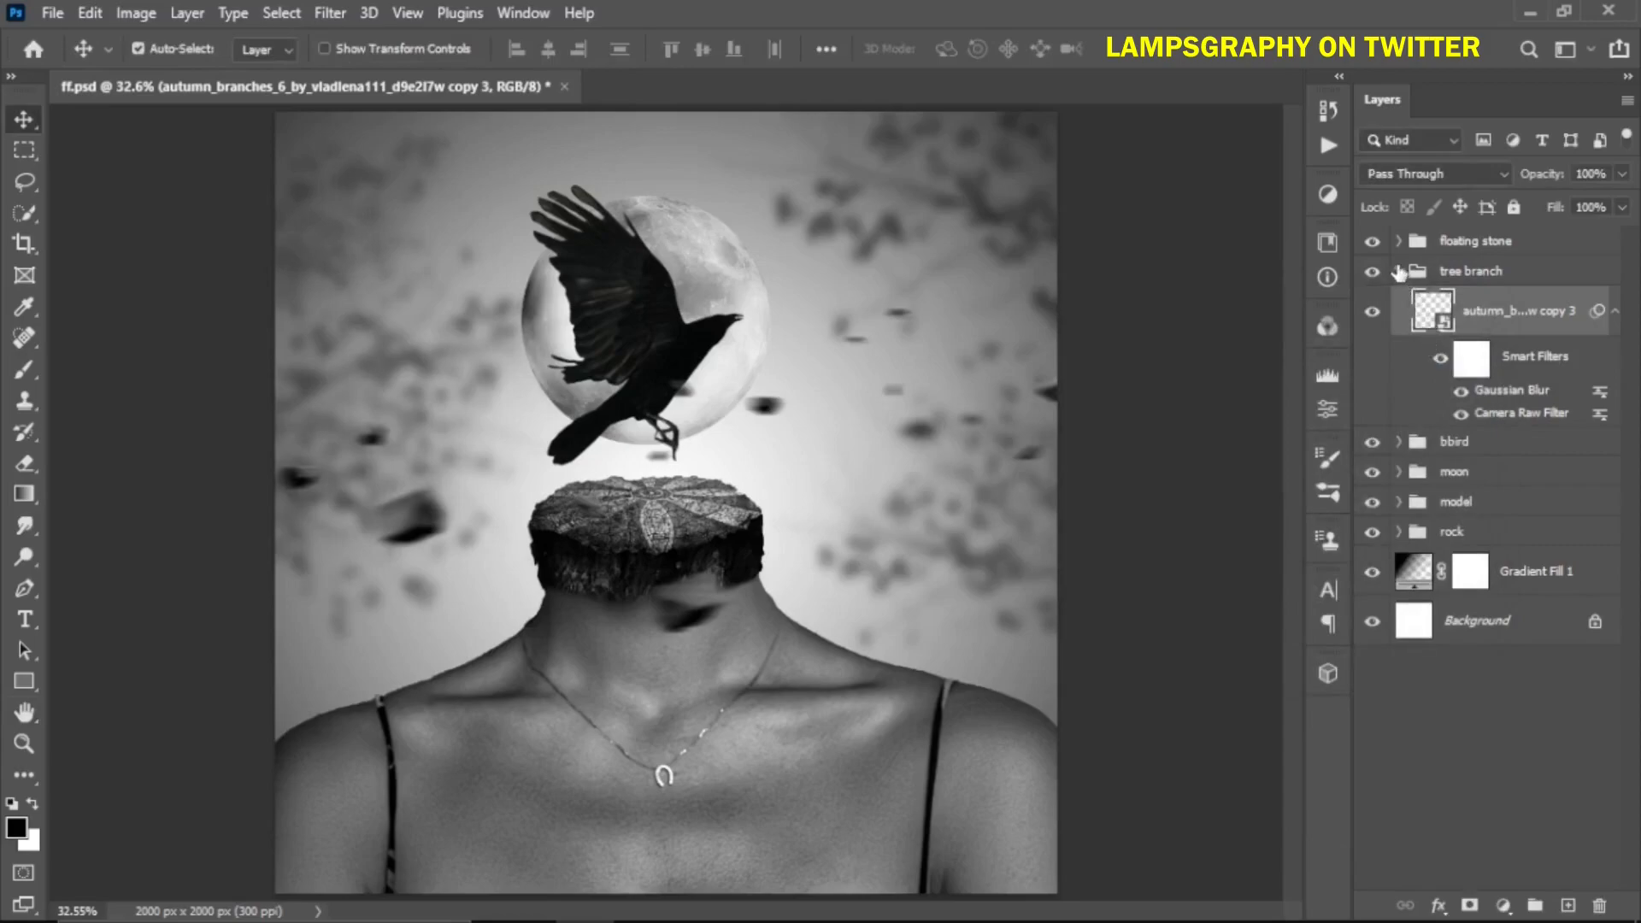
click(1398, 271)
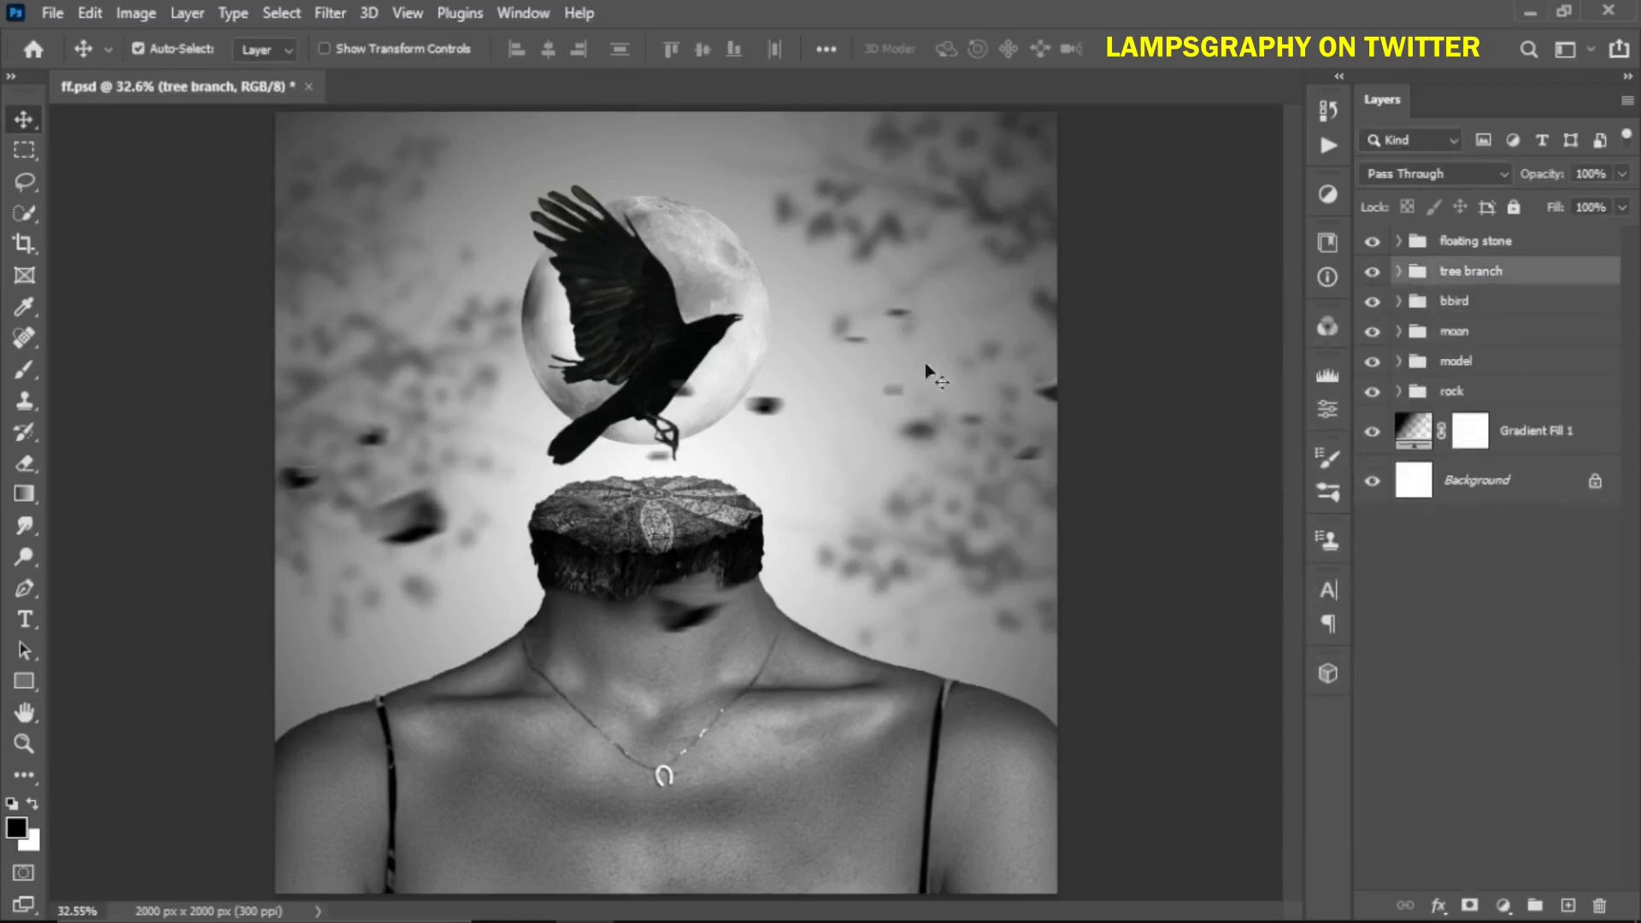
click(1034, 387)
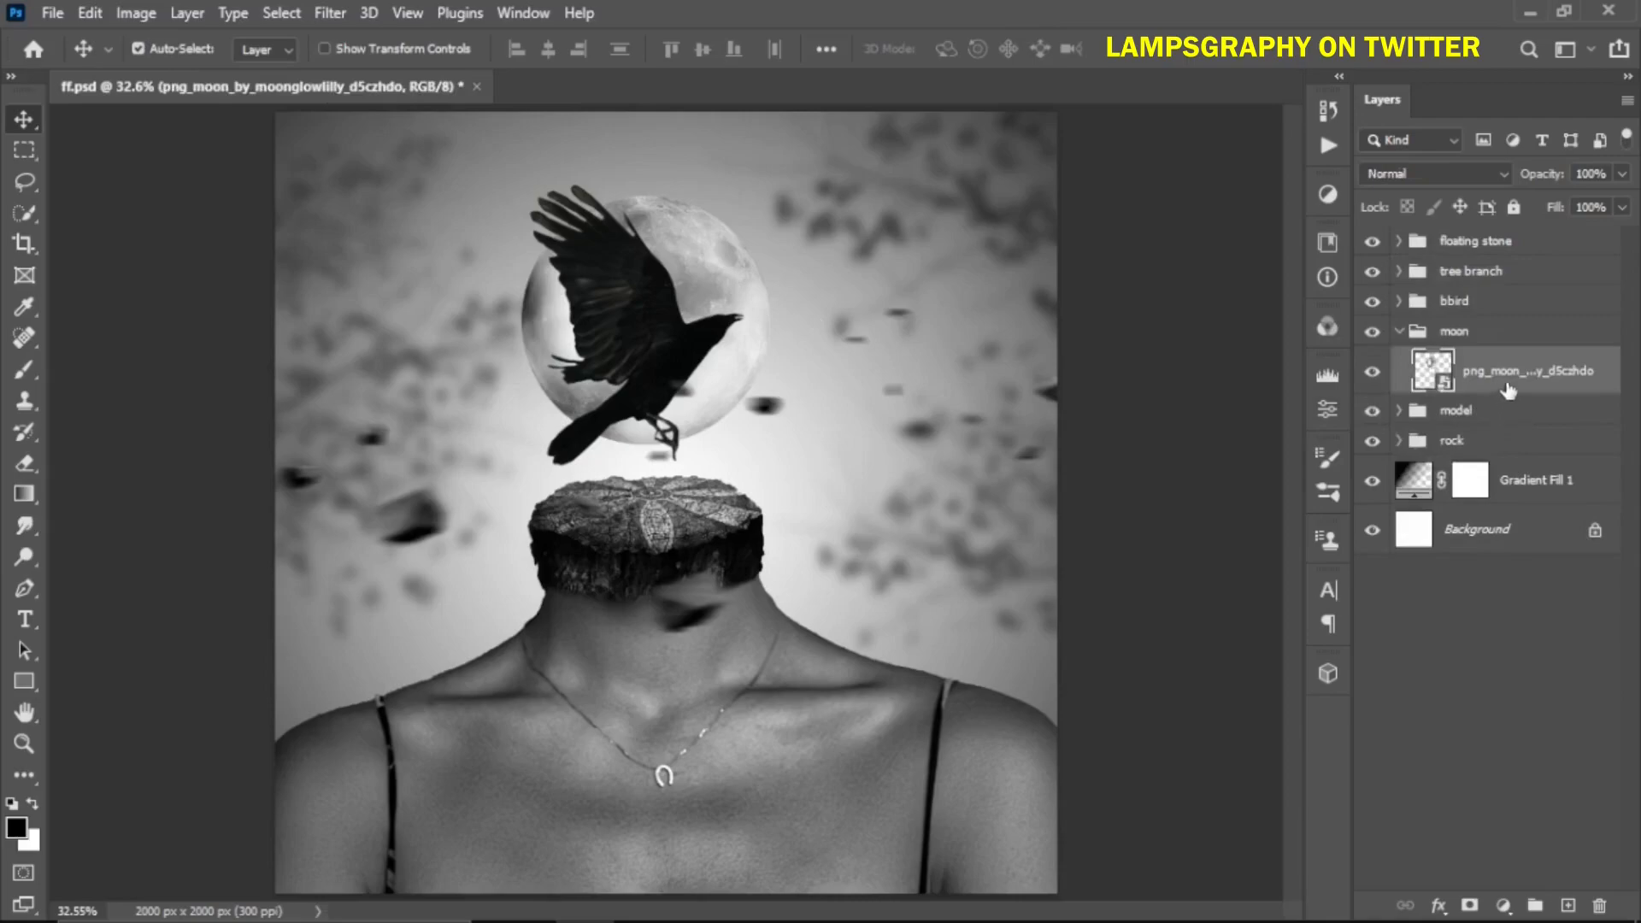
click(1568, 906)
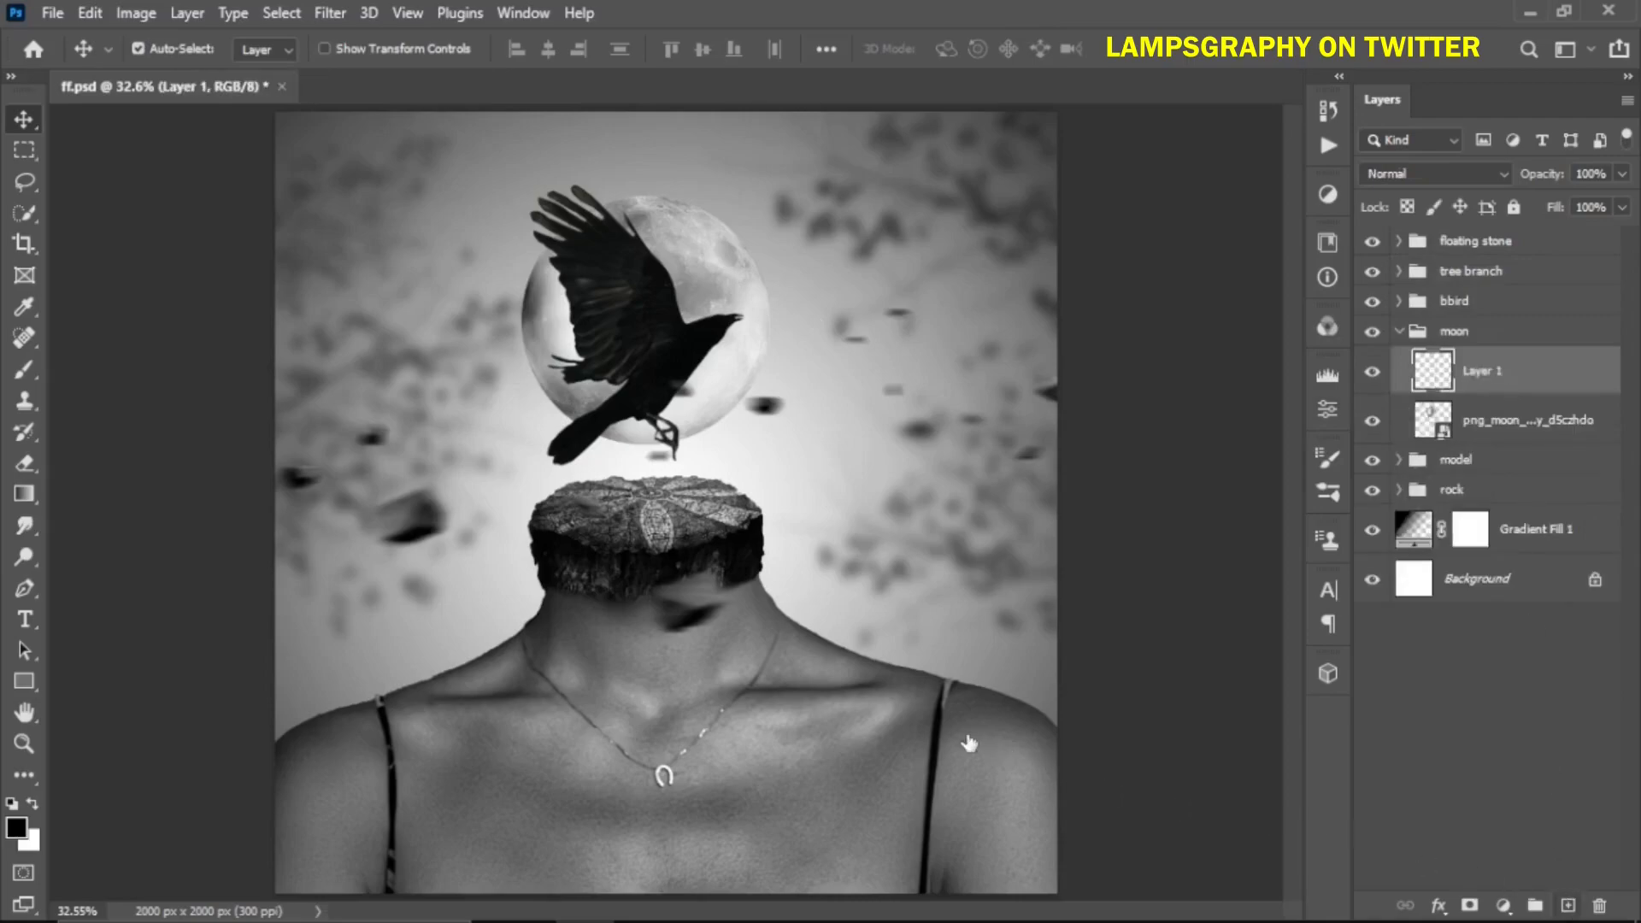
Paint a white glow over the moon on the new layer with an 800 px brush
key(b)
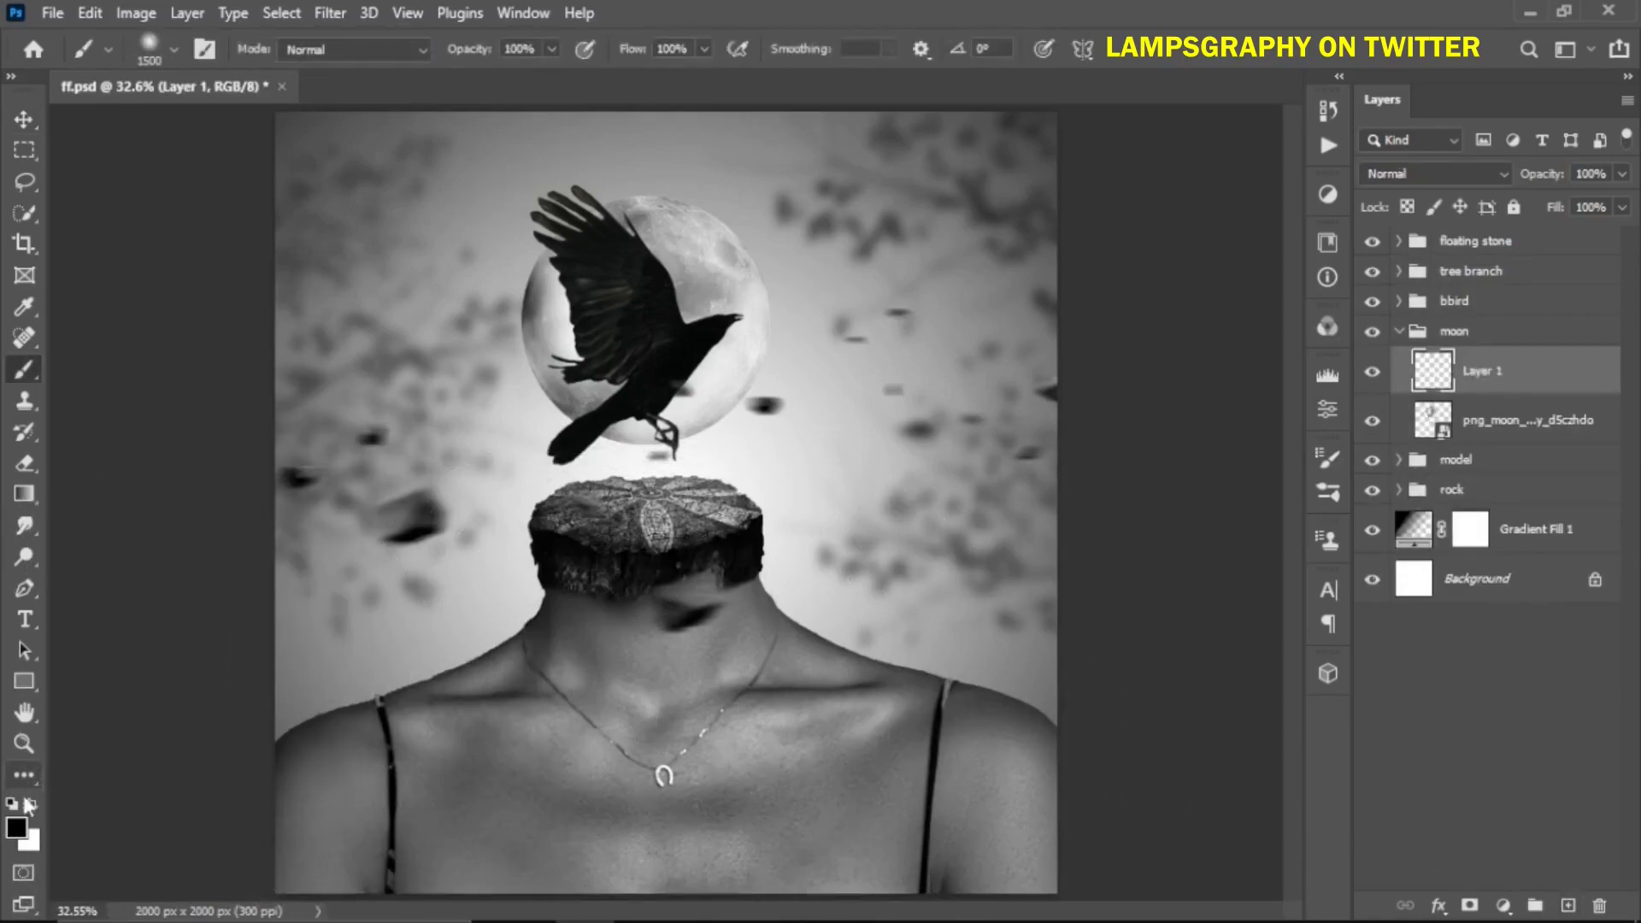
click(32, 804)
key(bracketleft)
key(bracketleft)
key(bracketleft)
key(bracketleft)
key(bracketleft)
key(bracketleft)
key(bracketleft)
key(bracketleft)
key(bracketleft)
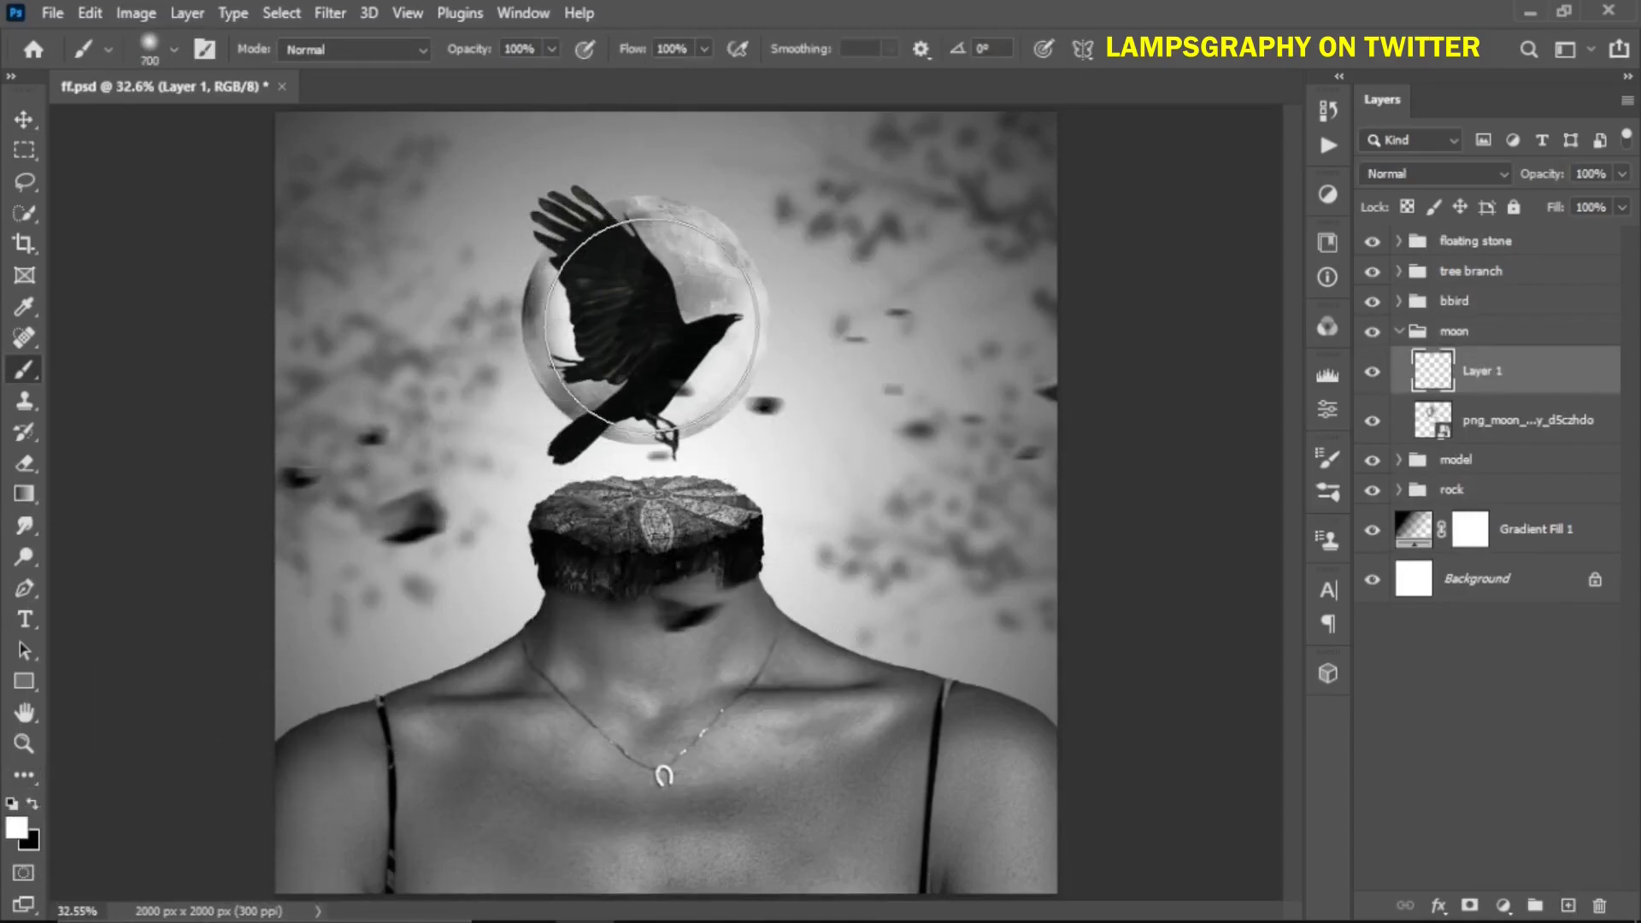
key(bracketright)
key(bracketleft)
click(637, 323)
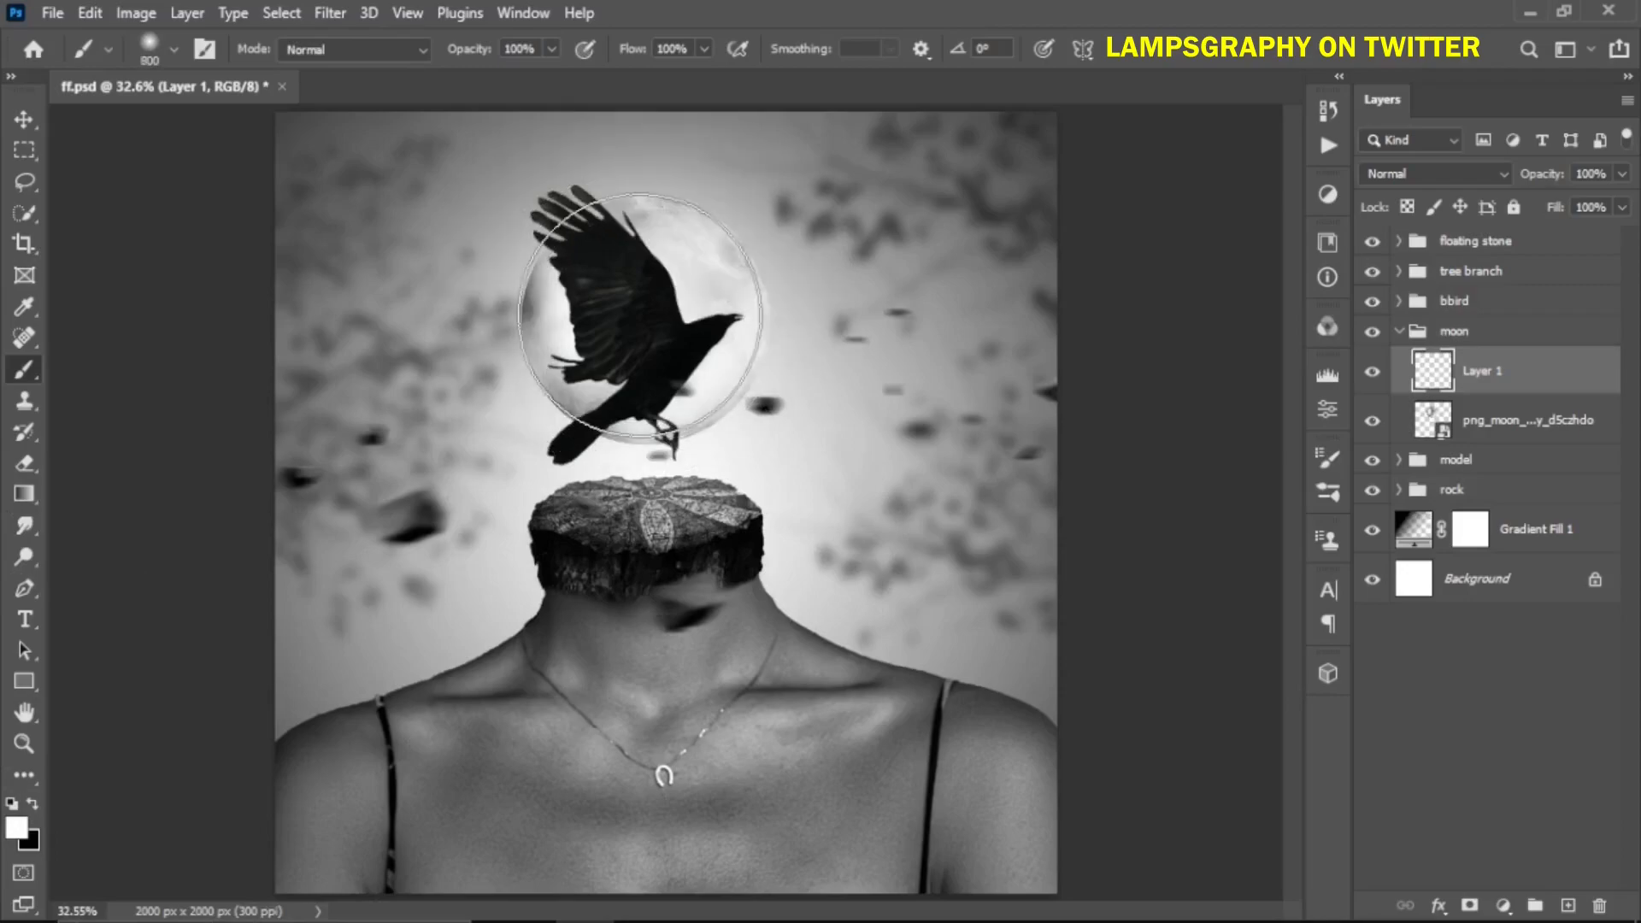
click(632, 334)
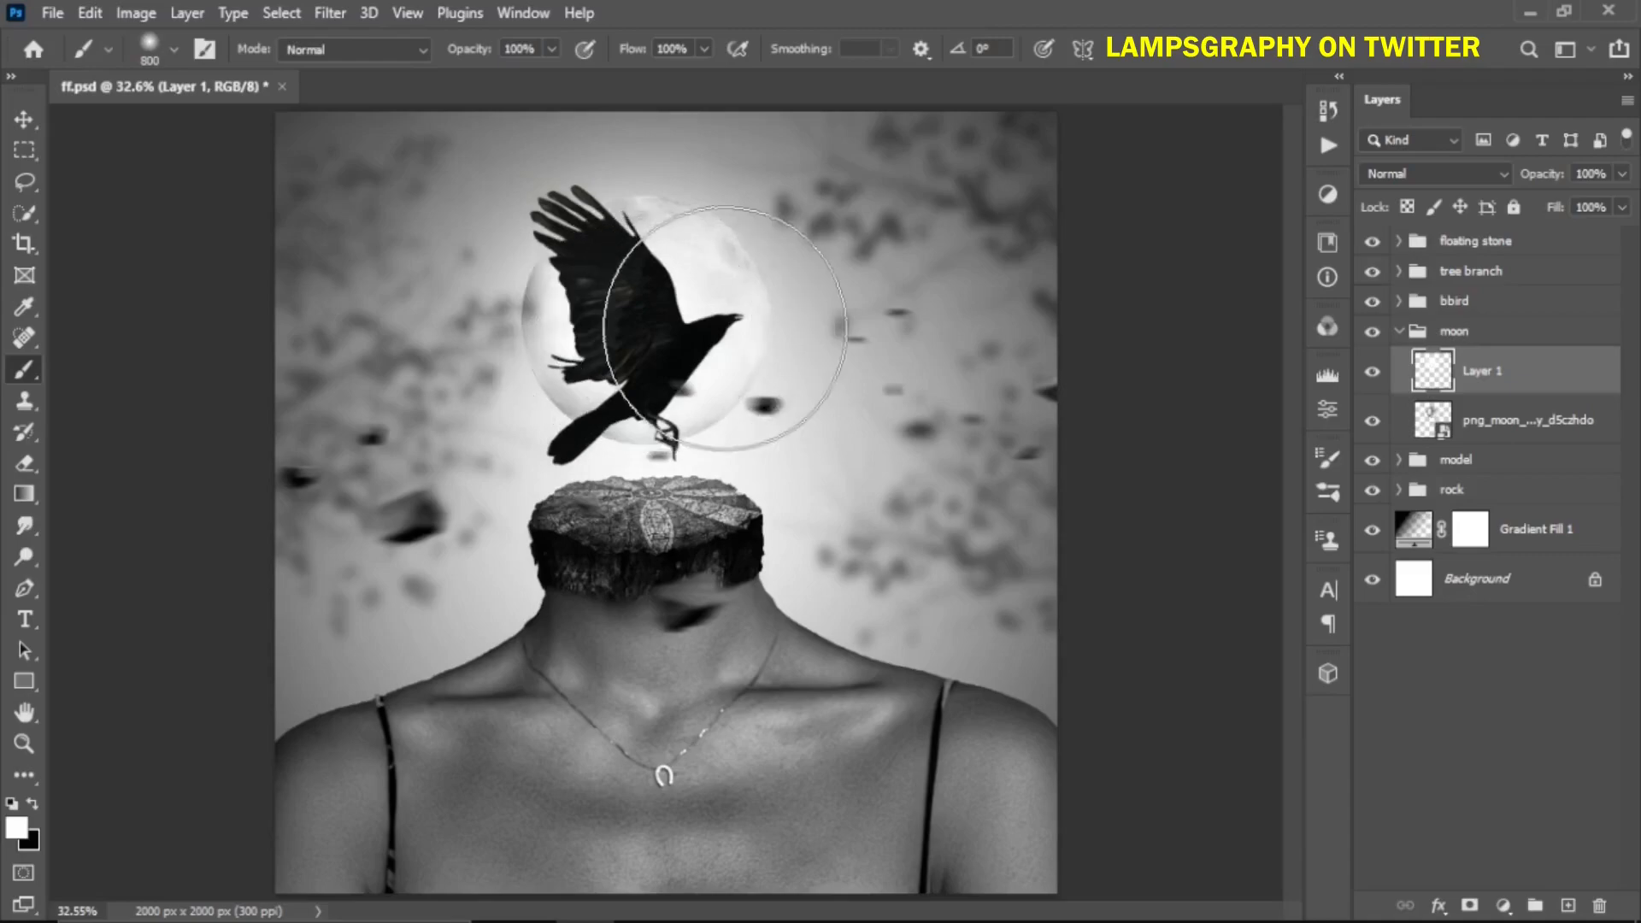
Set the glow layer's opacity to 73%
click(1621, 174)
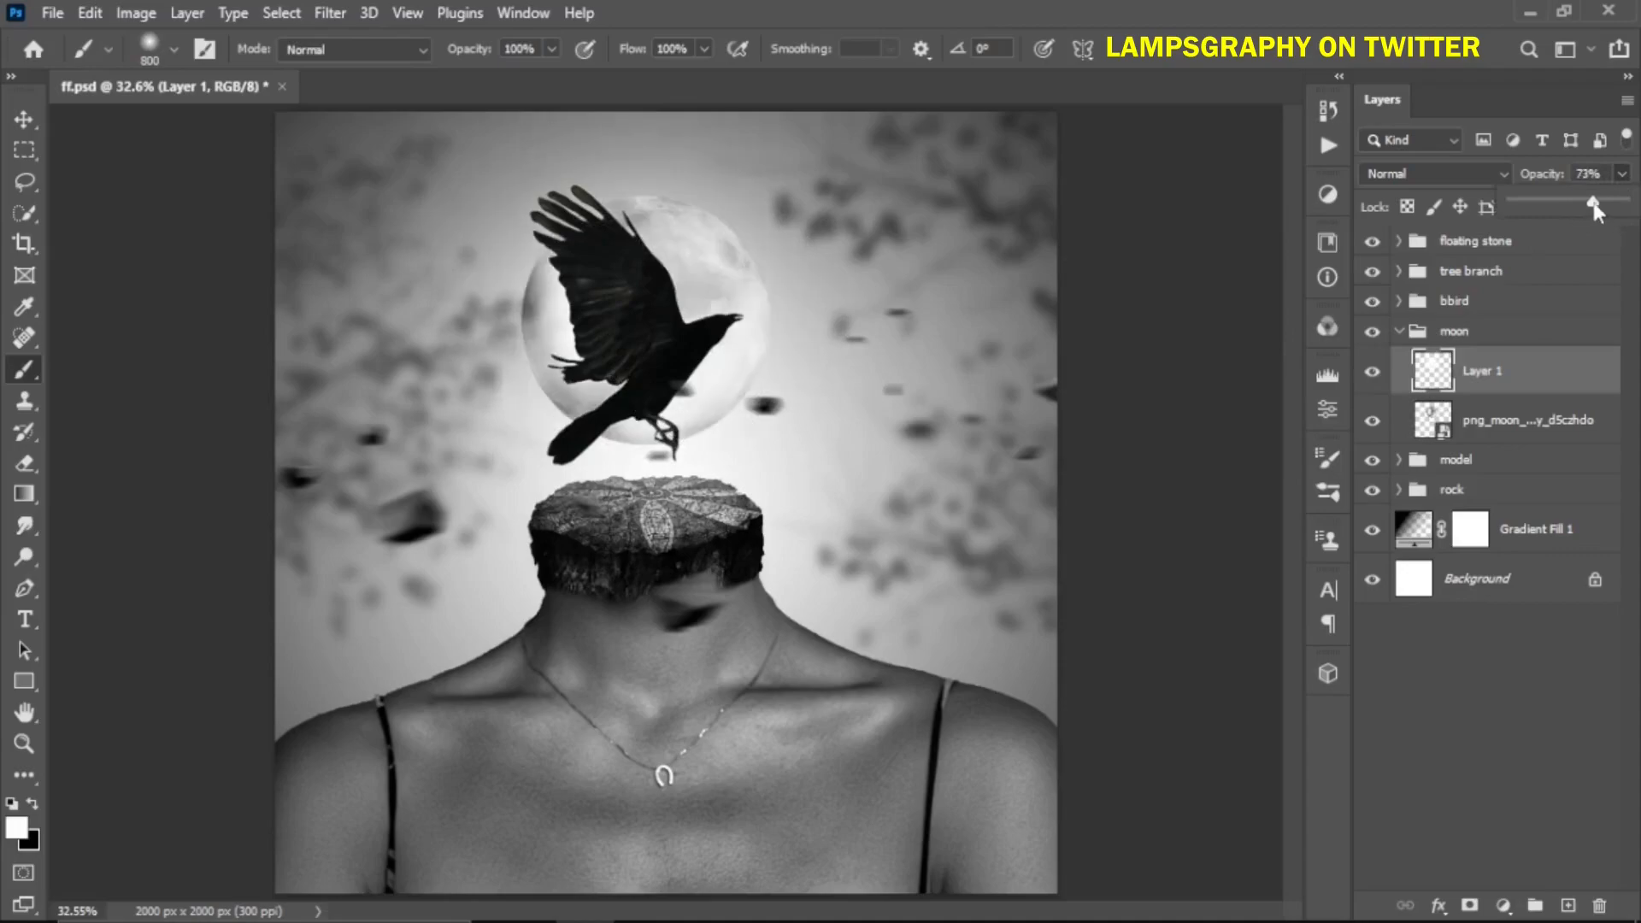
click(1617, 172)
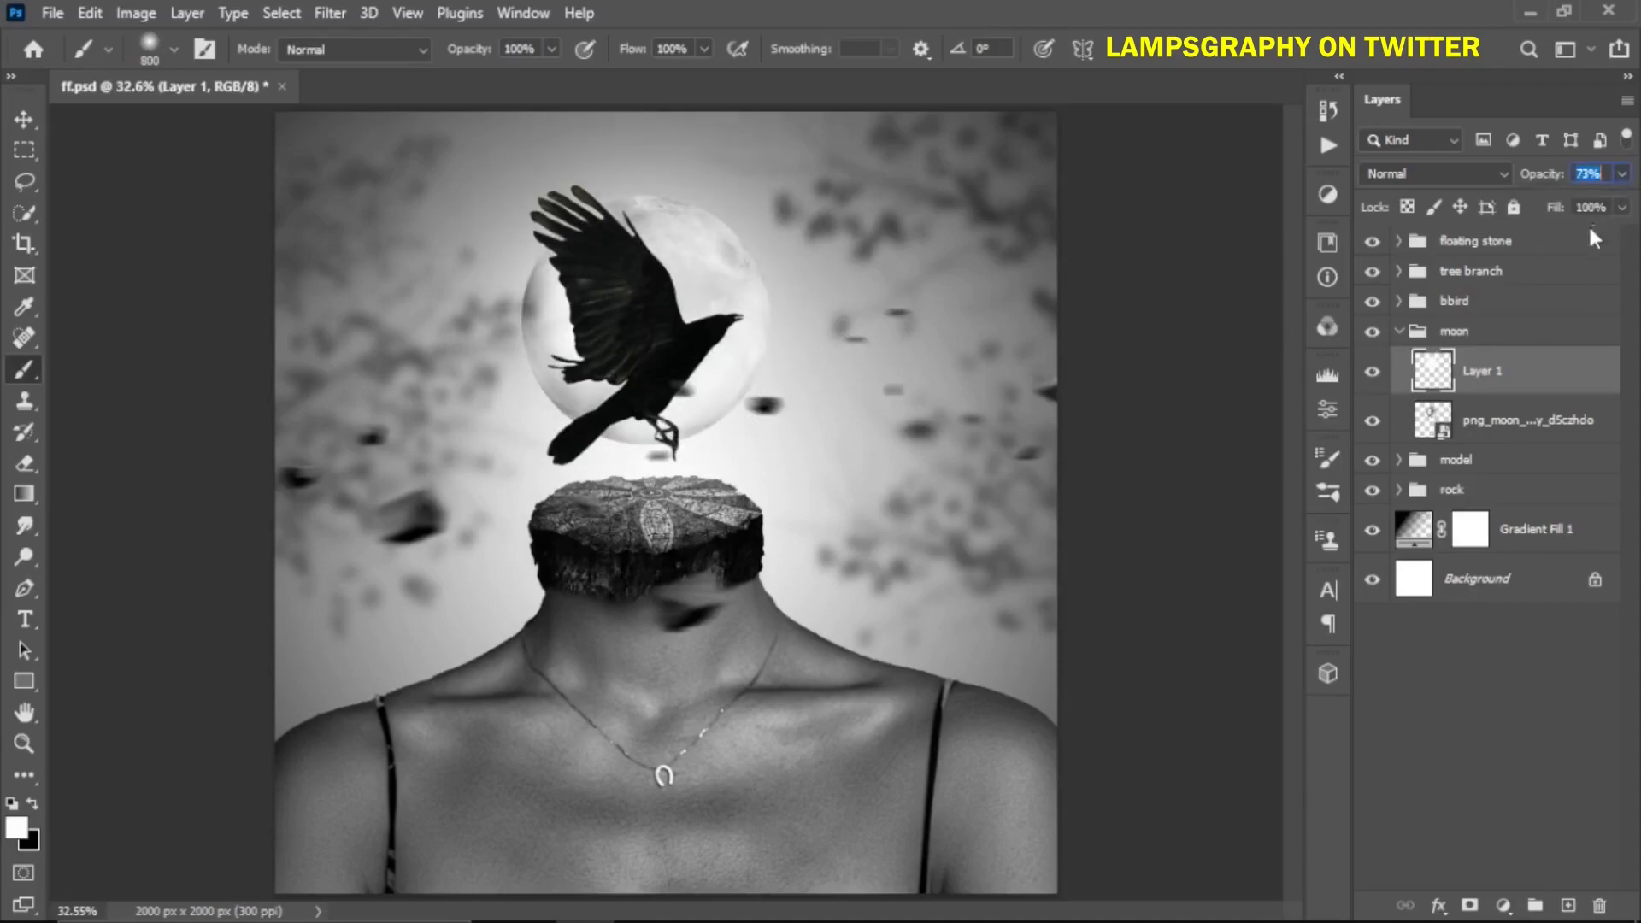
Toggle the glow layer's visibility to compare the moon, collapse the moon group, and save the document
click(1414, 334)
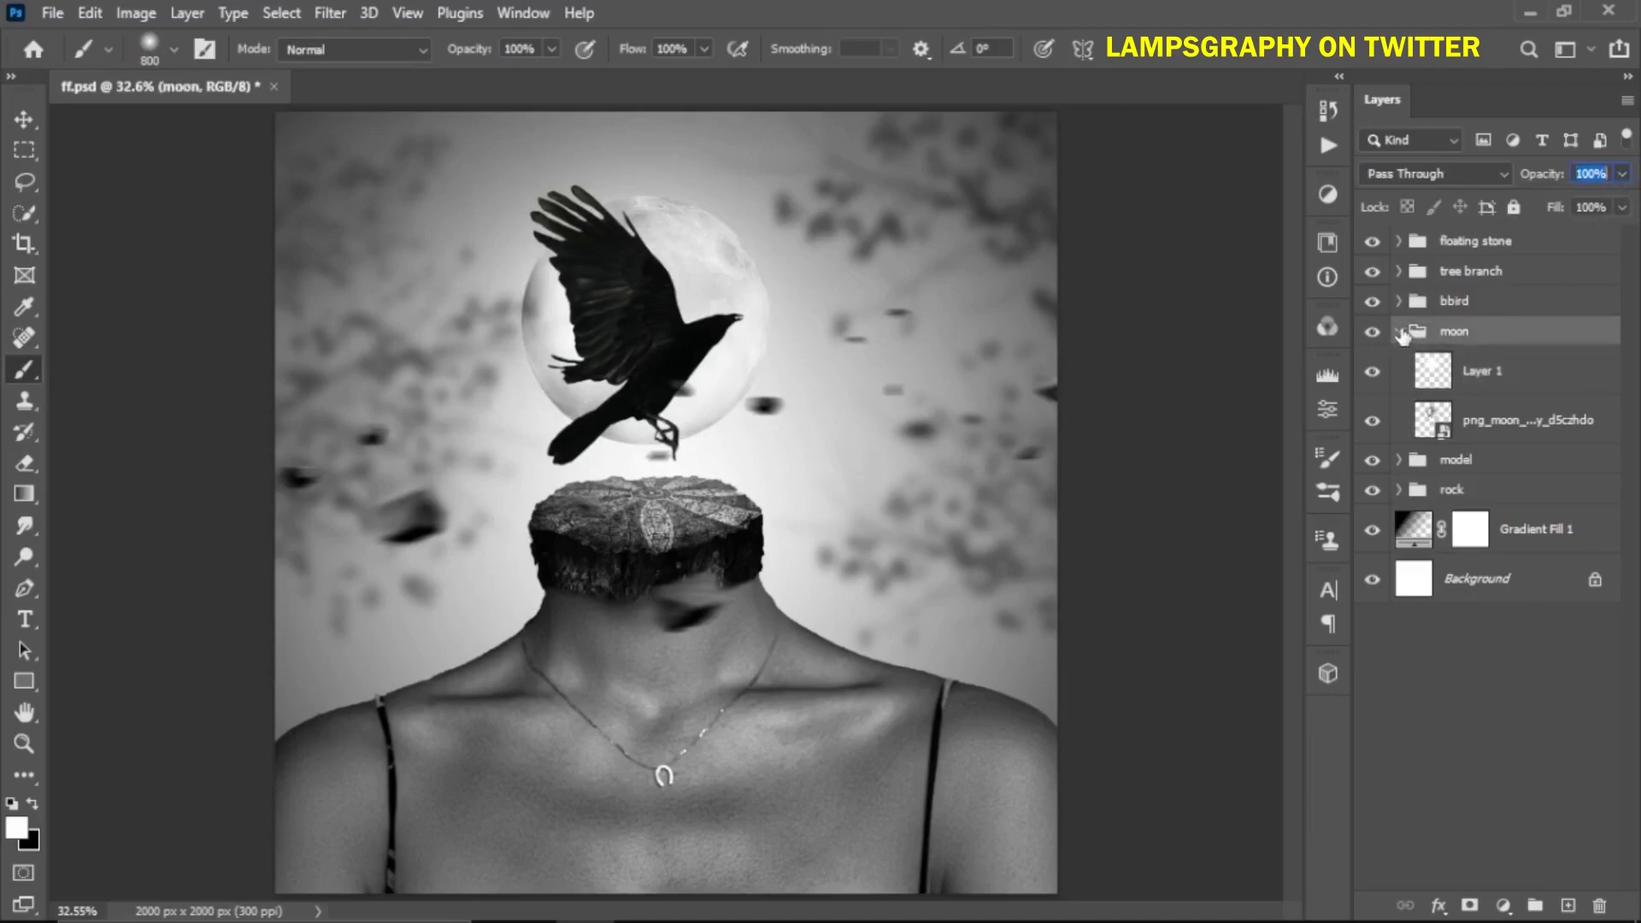
click(1399, 332)
click(1399, 332)
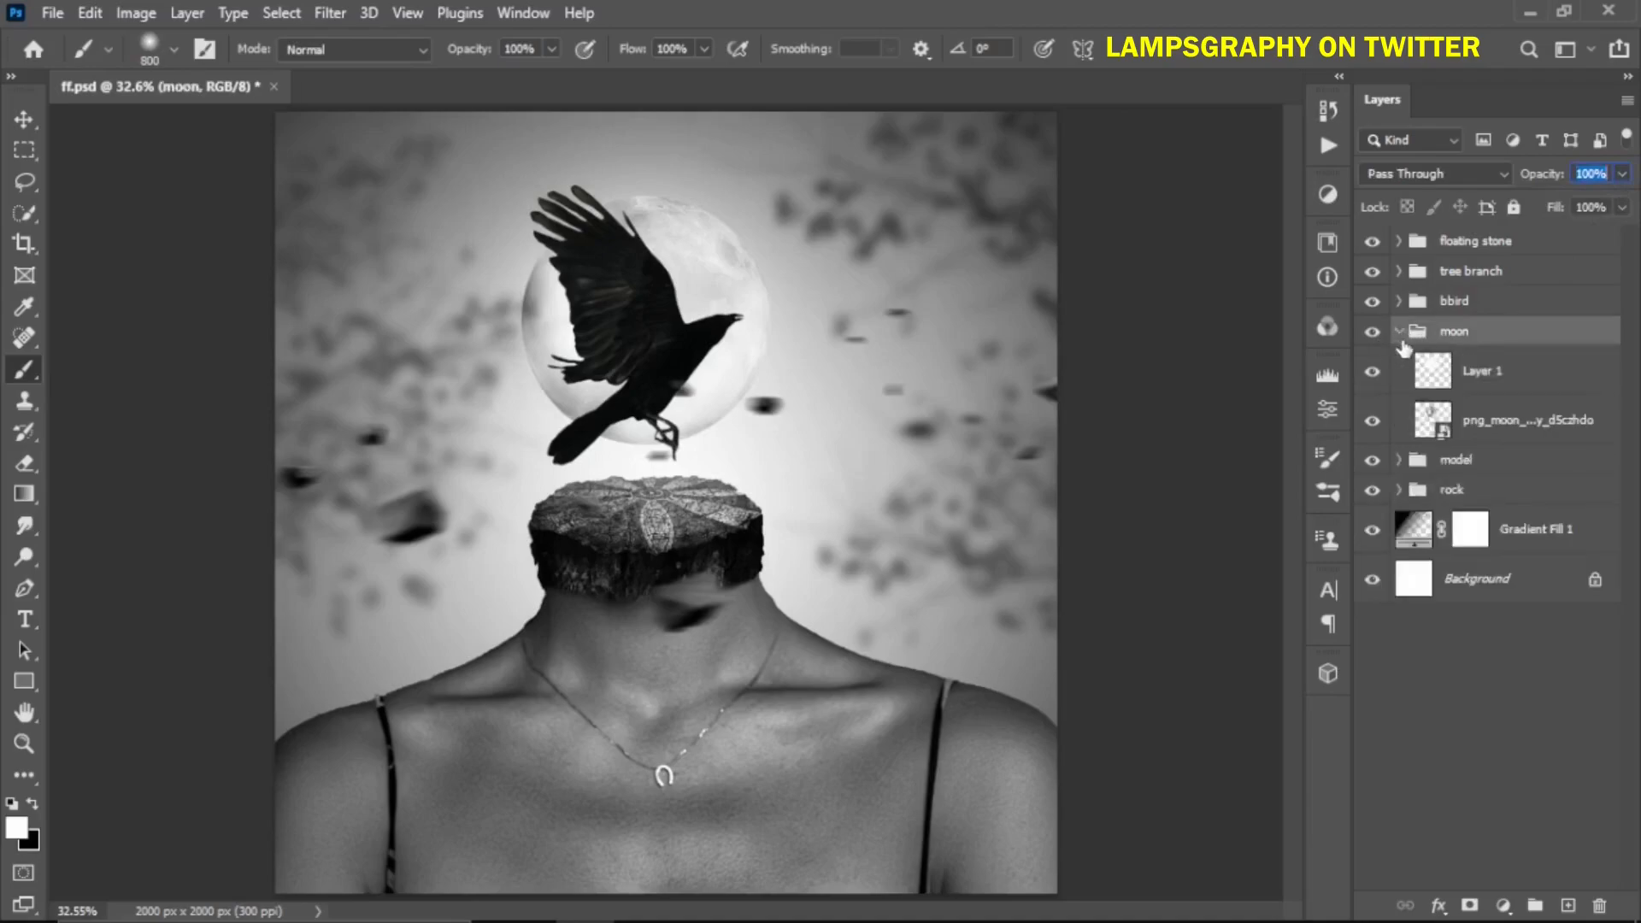
click(1369, 373)
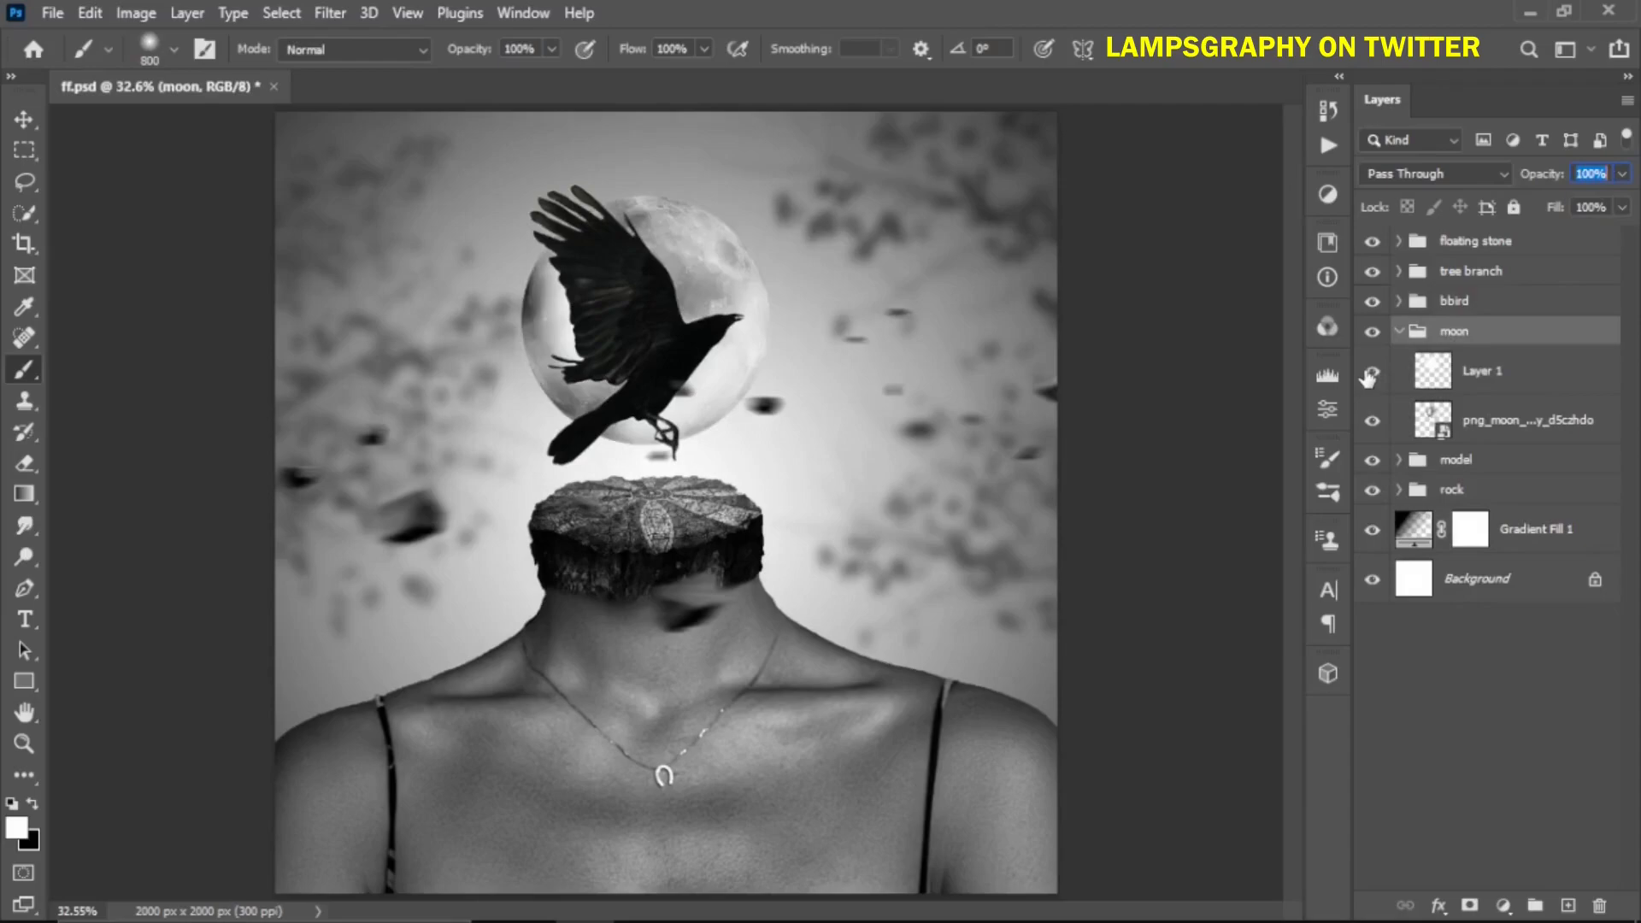
click(1370, 372)
click(1399, 332)
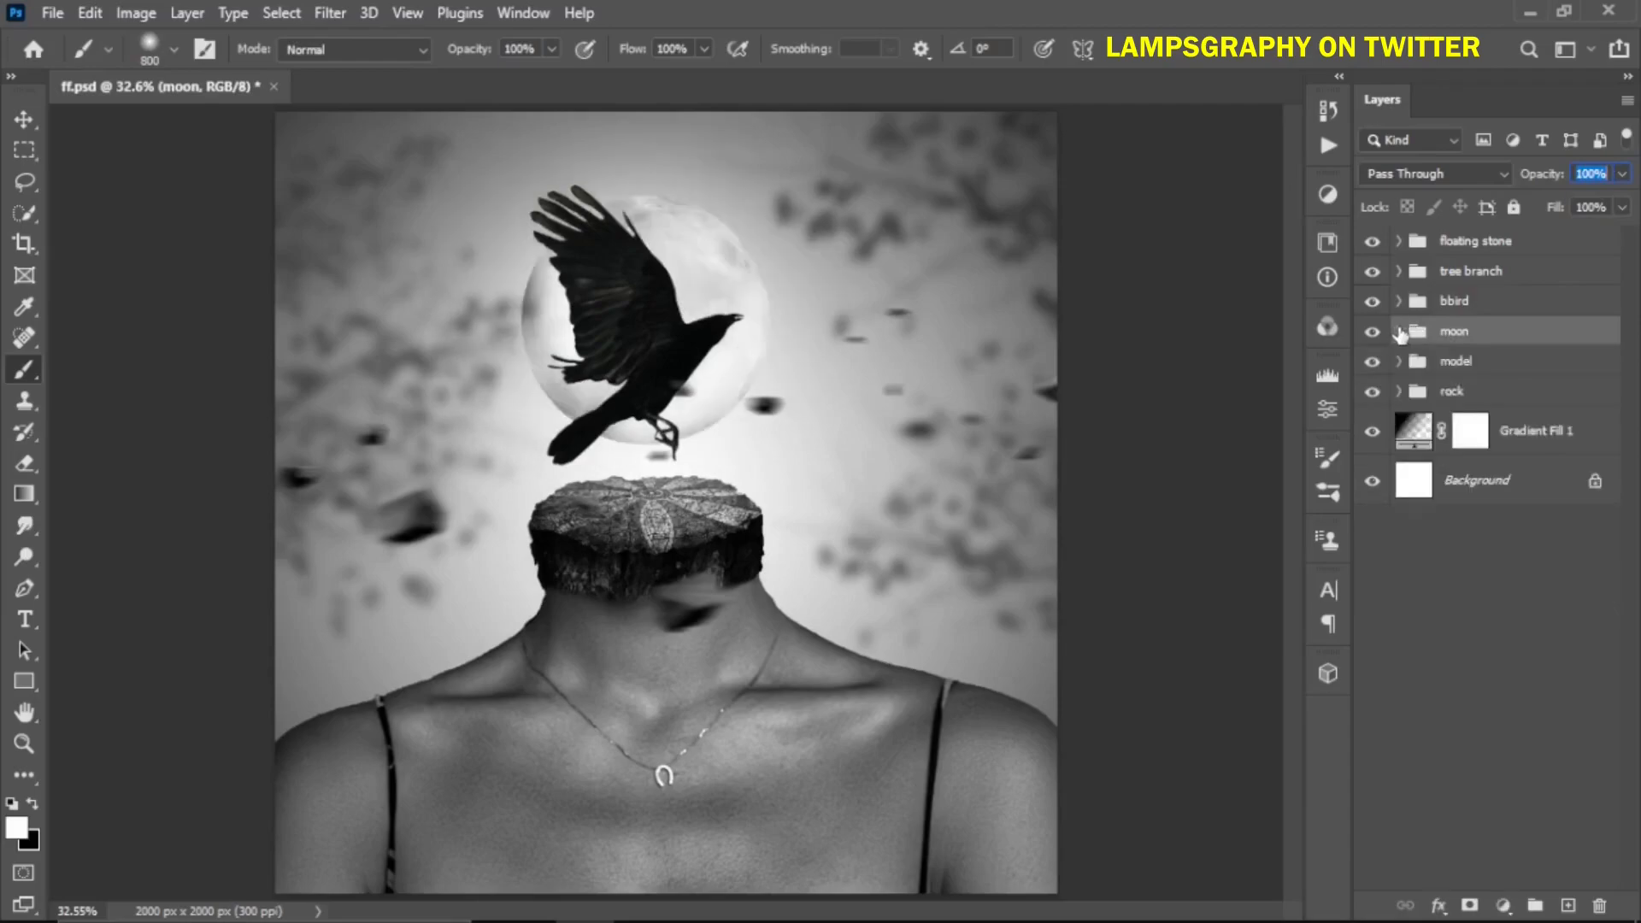
key(ctrl+s)
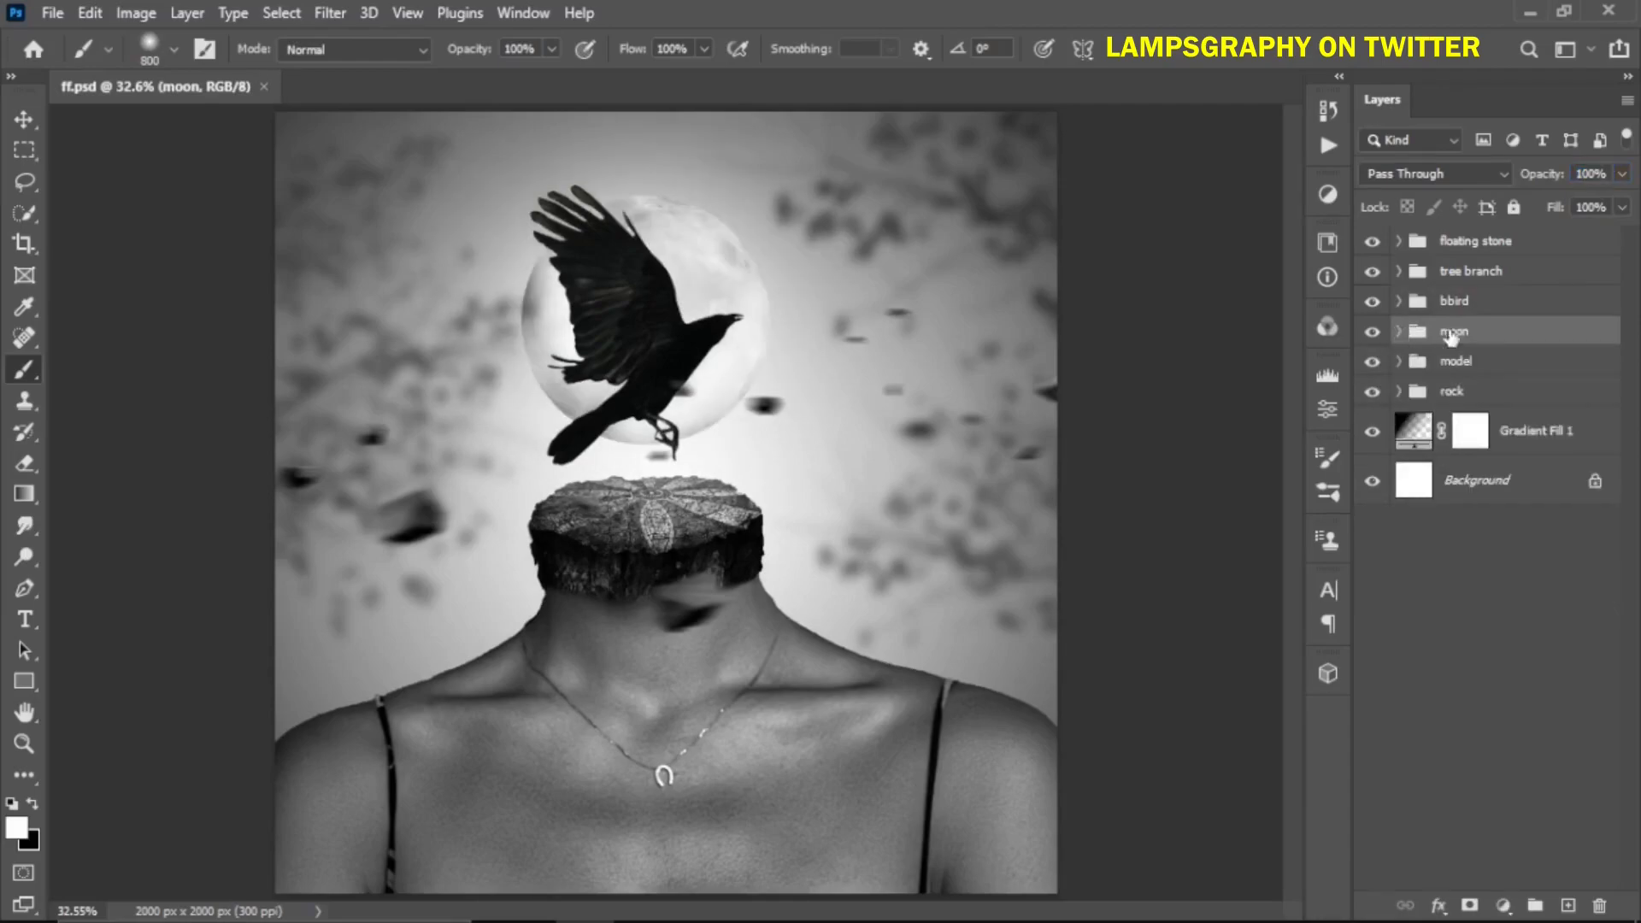
Apply a Motion Blur to the raven layer with a 0° angle and a distance of 21 pixels
key(v)
click(642, 342)
click(330, 13)
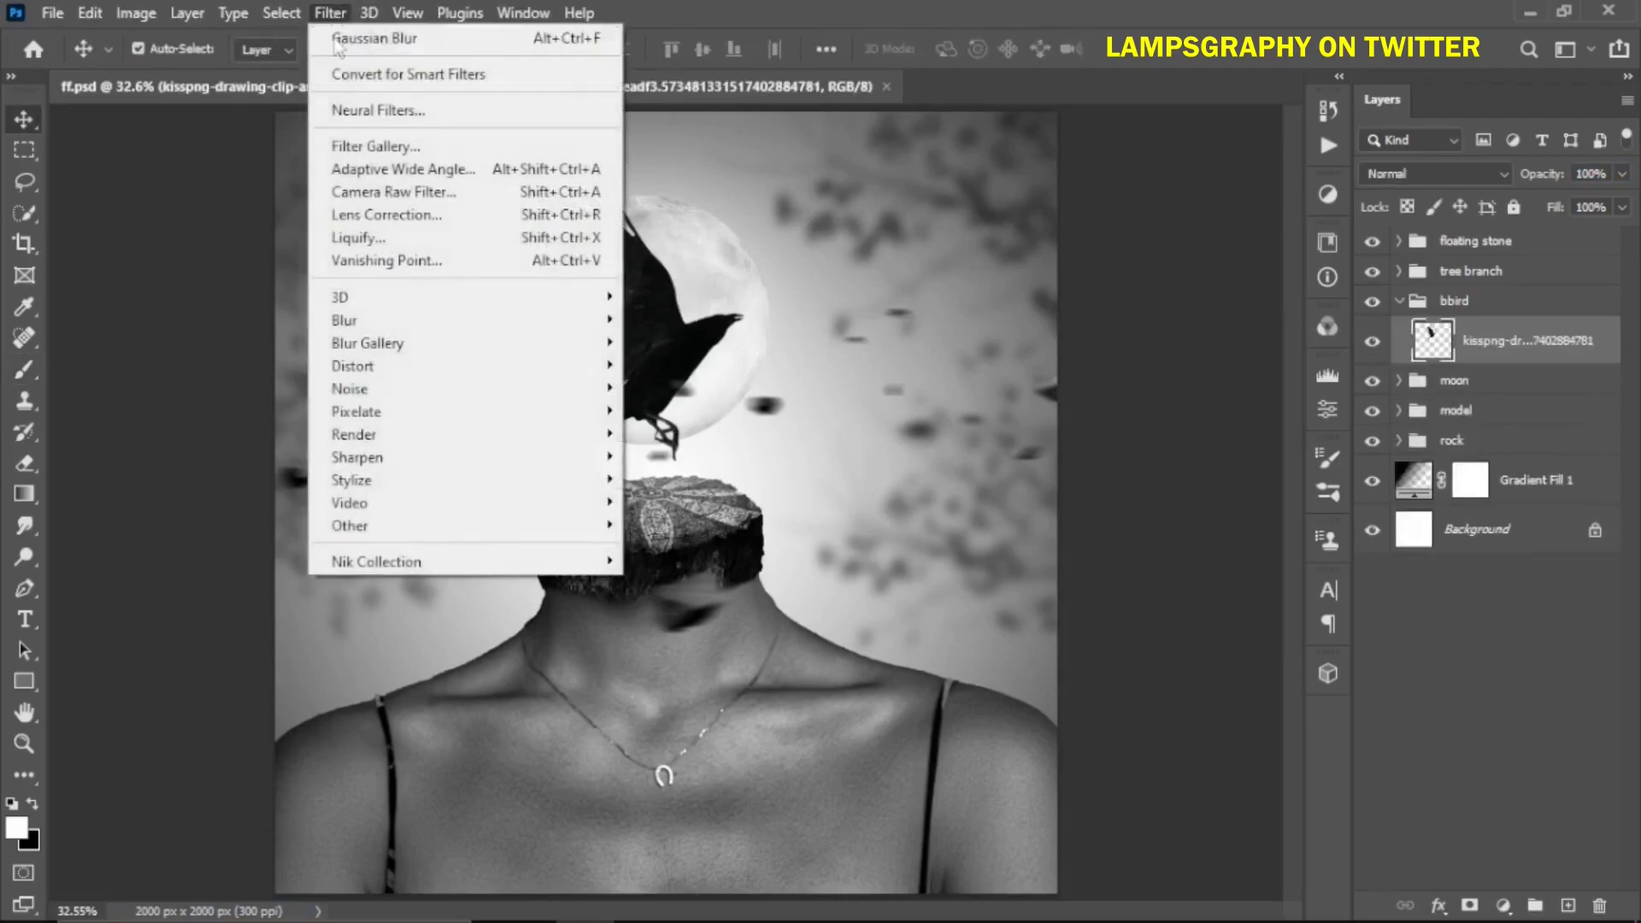
mouse_move(384, 321)
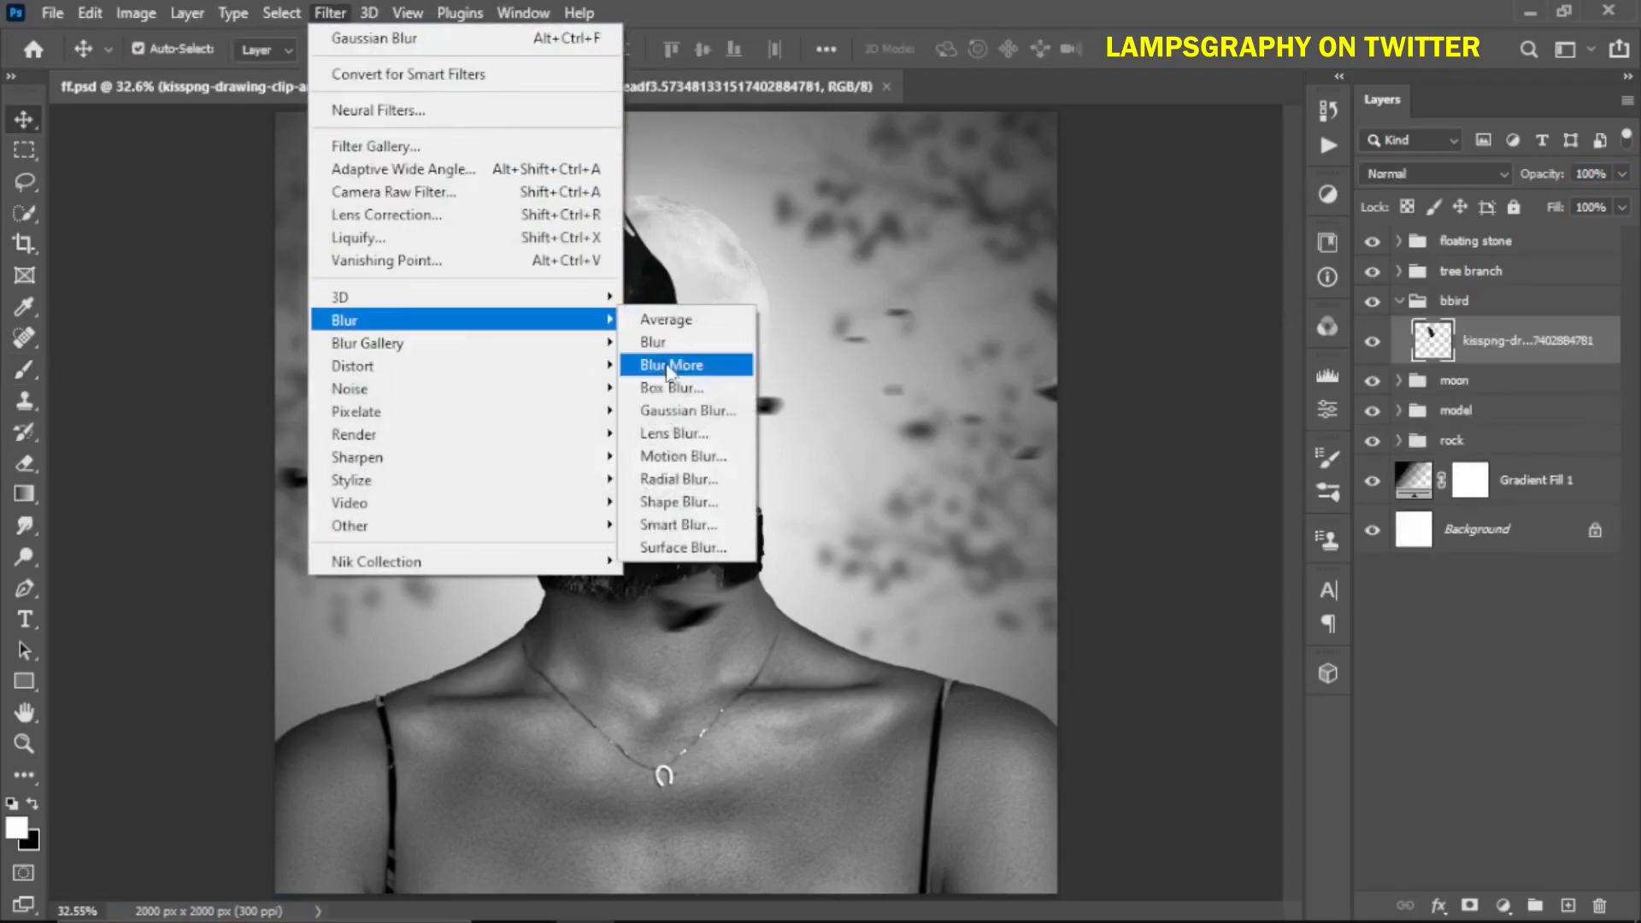
click(682, 457)
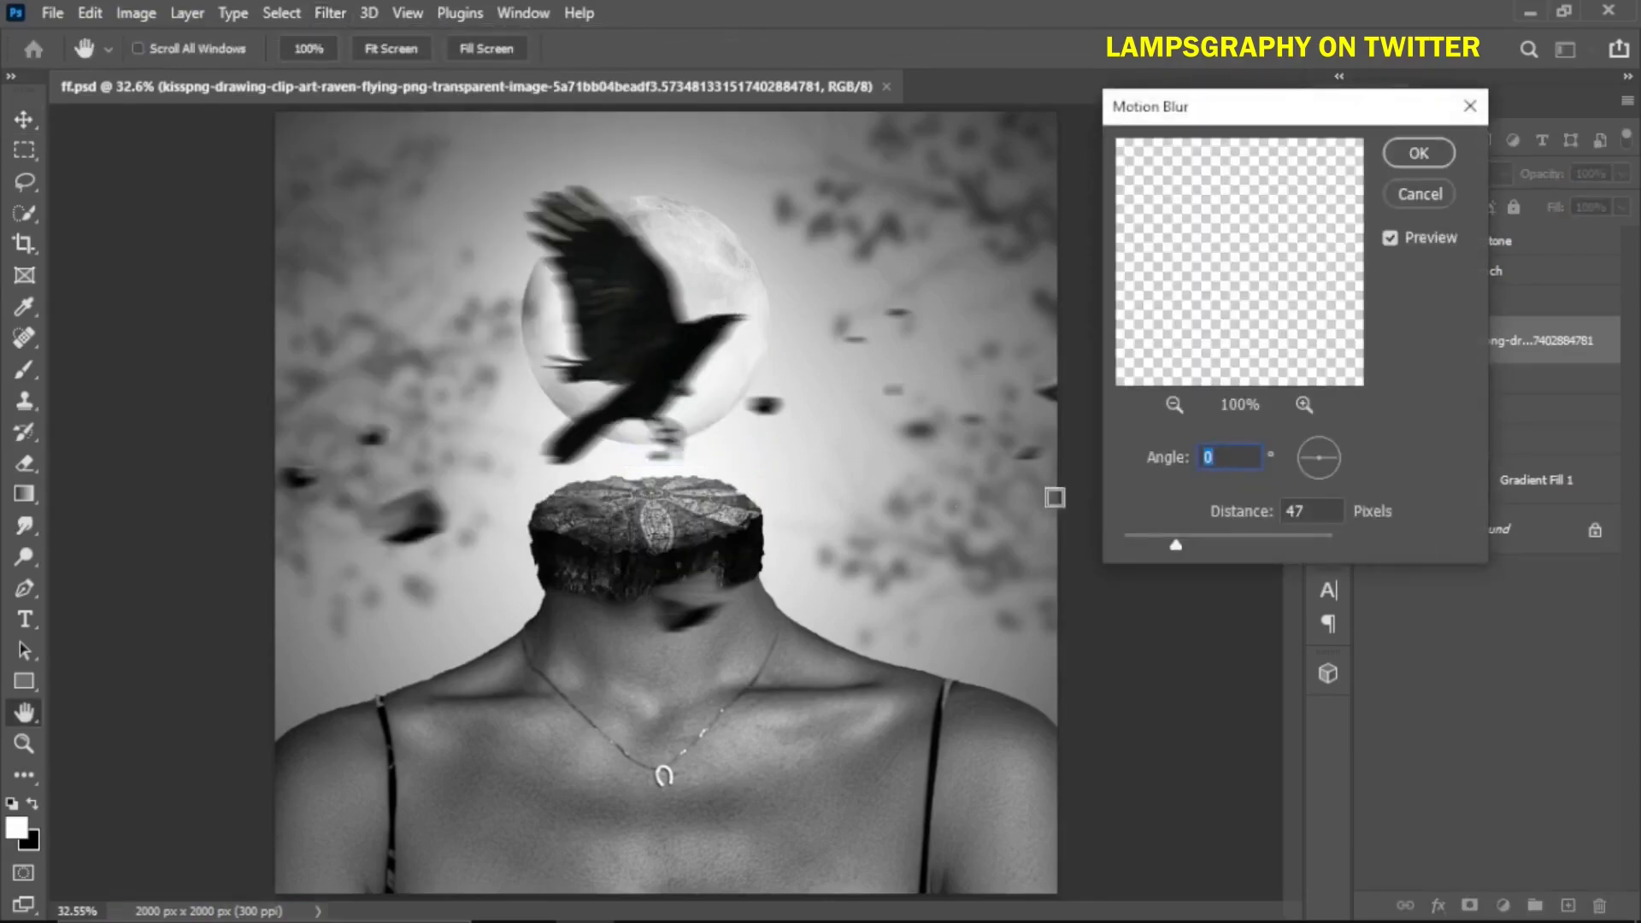
drag(1176, 545, 1148, 545)
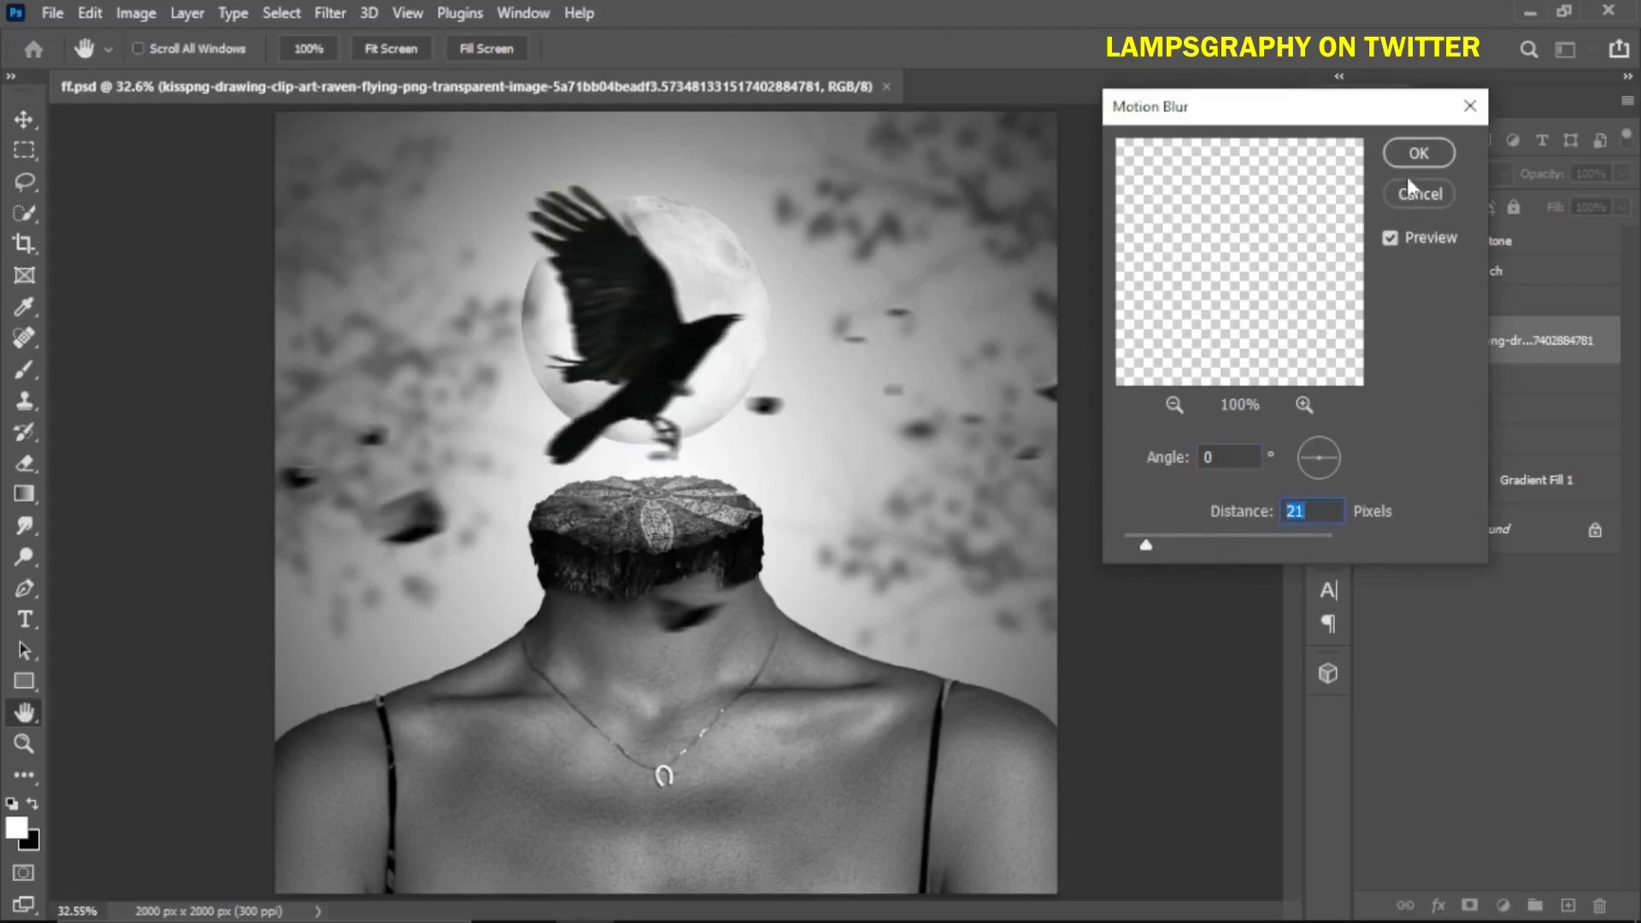
click(1416, 152)
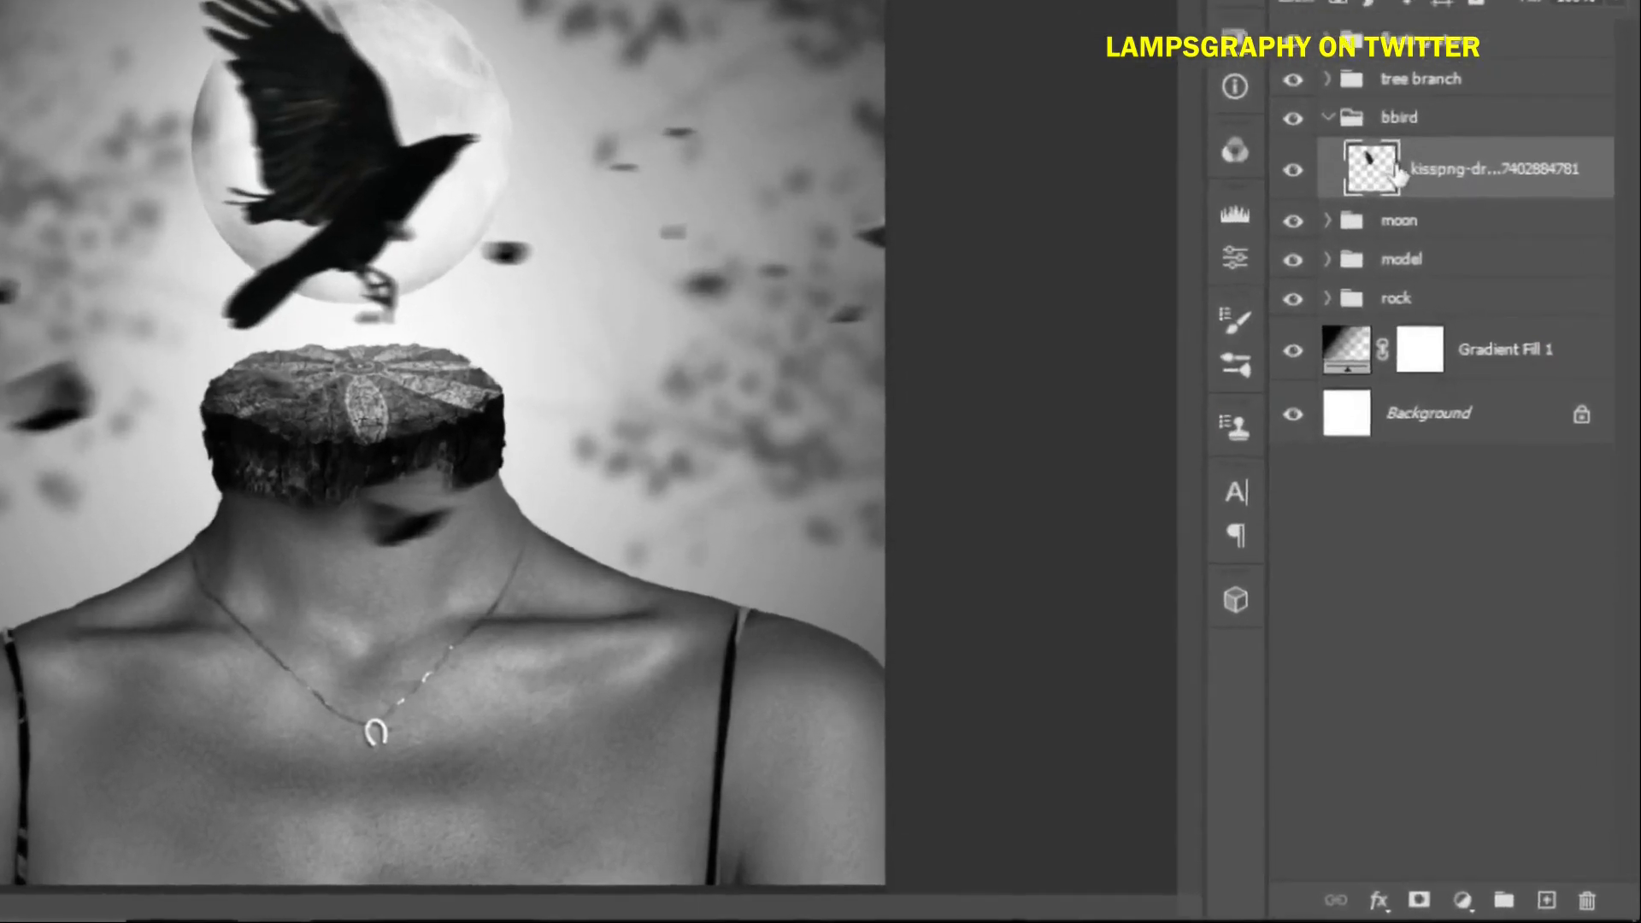
Add an Inner Glow layer style to the raven layer with 74% opacity and 87 px size
right_click(1487, 350)
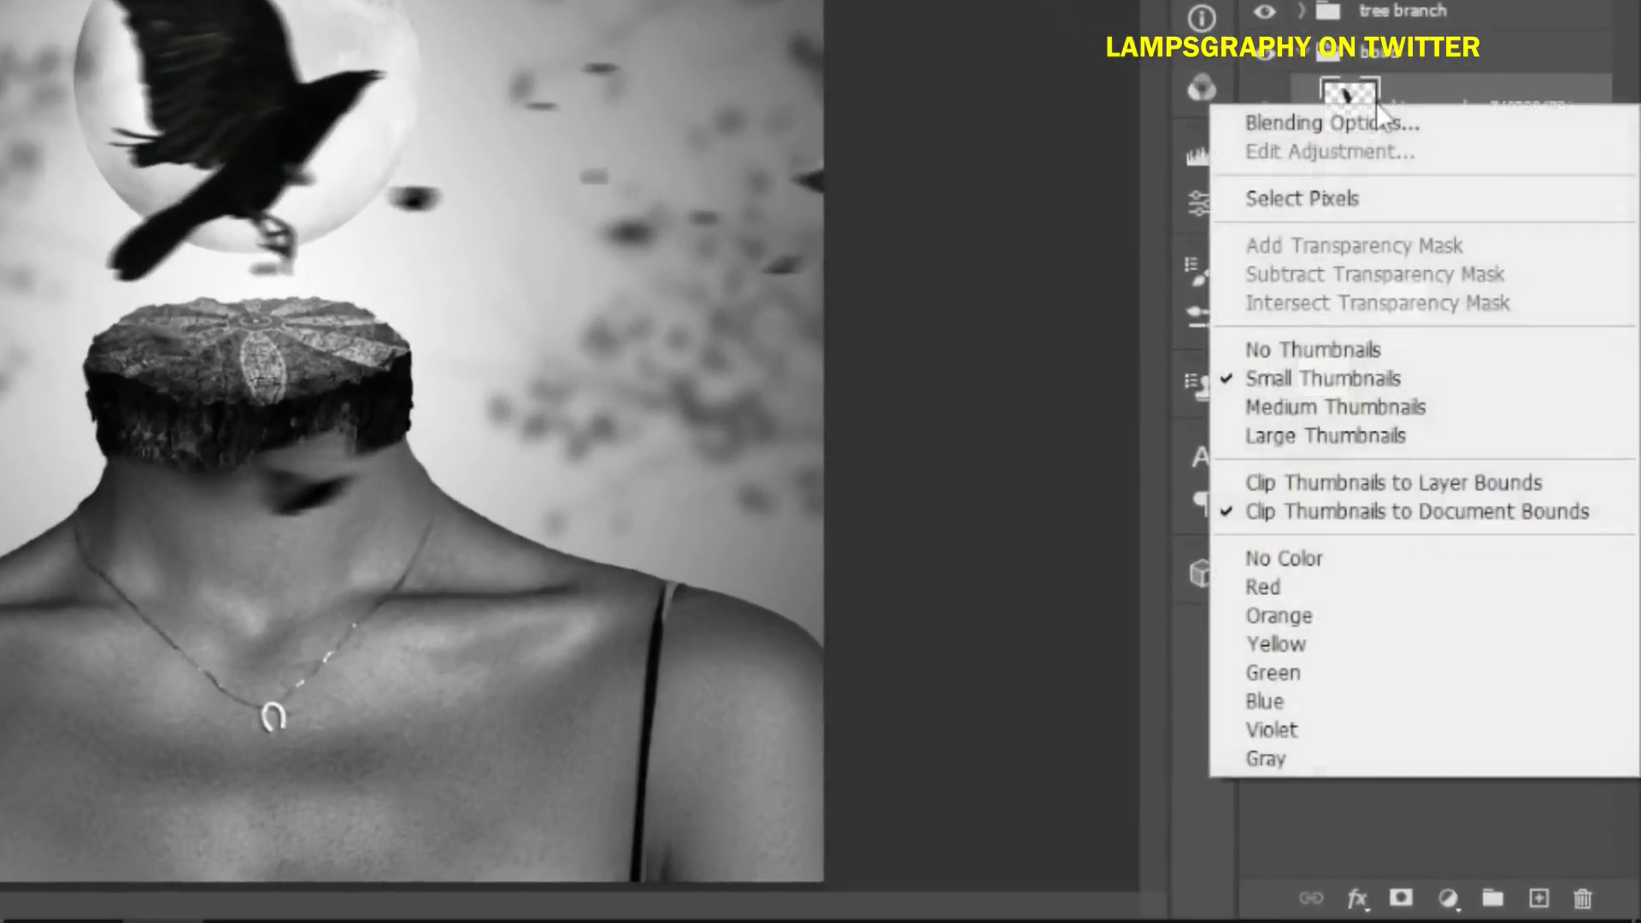
click(1355, 132)
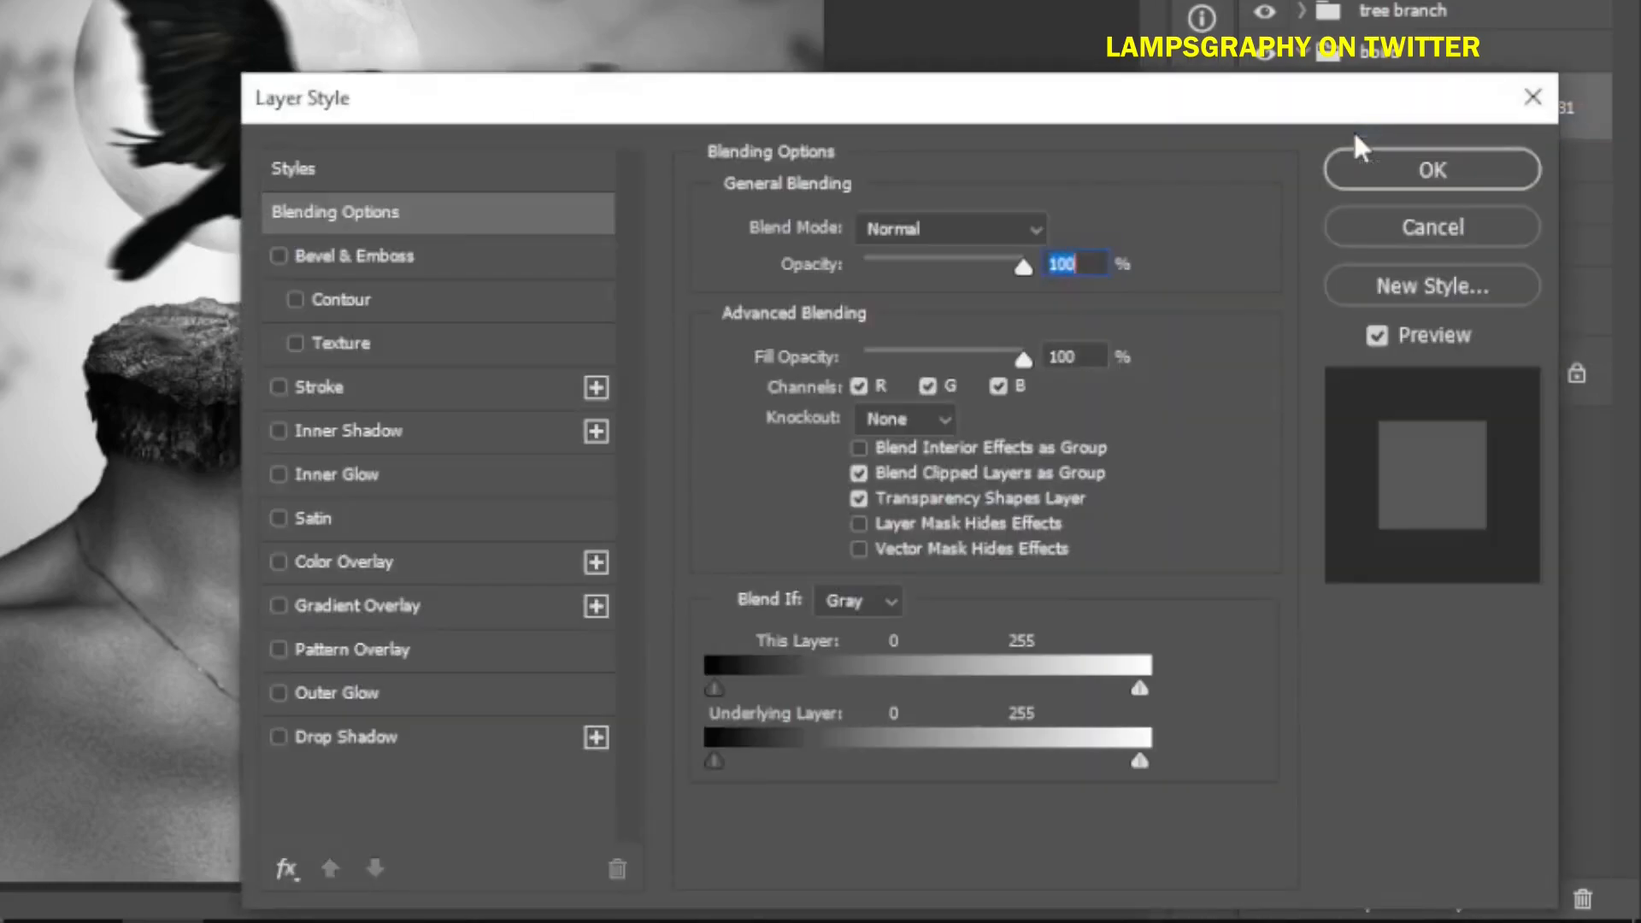
drag(549, 92, 738, 73)
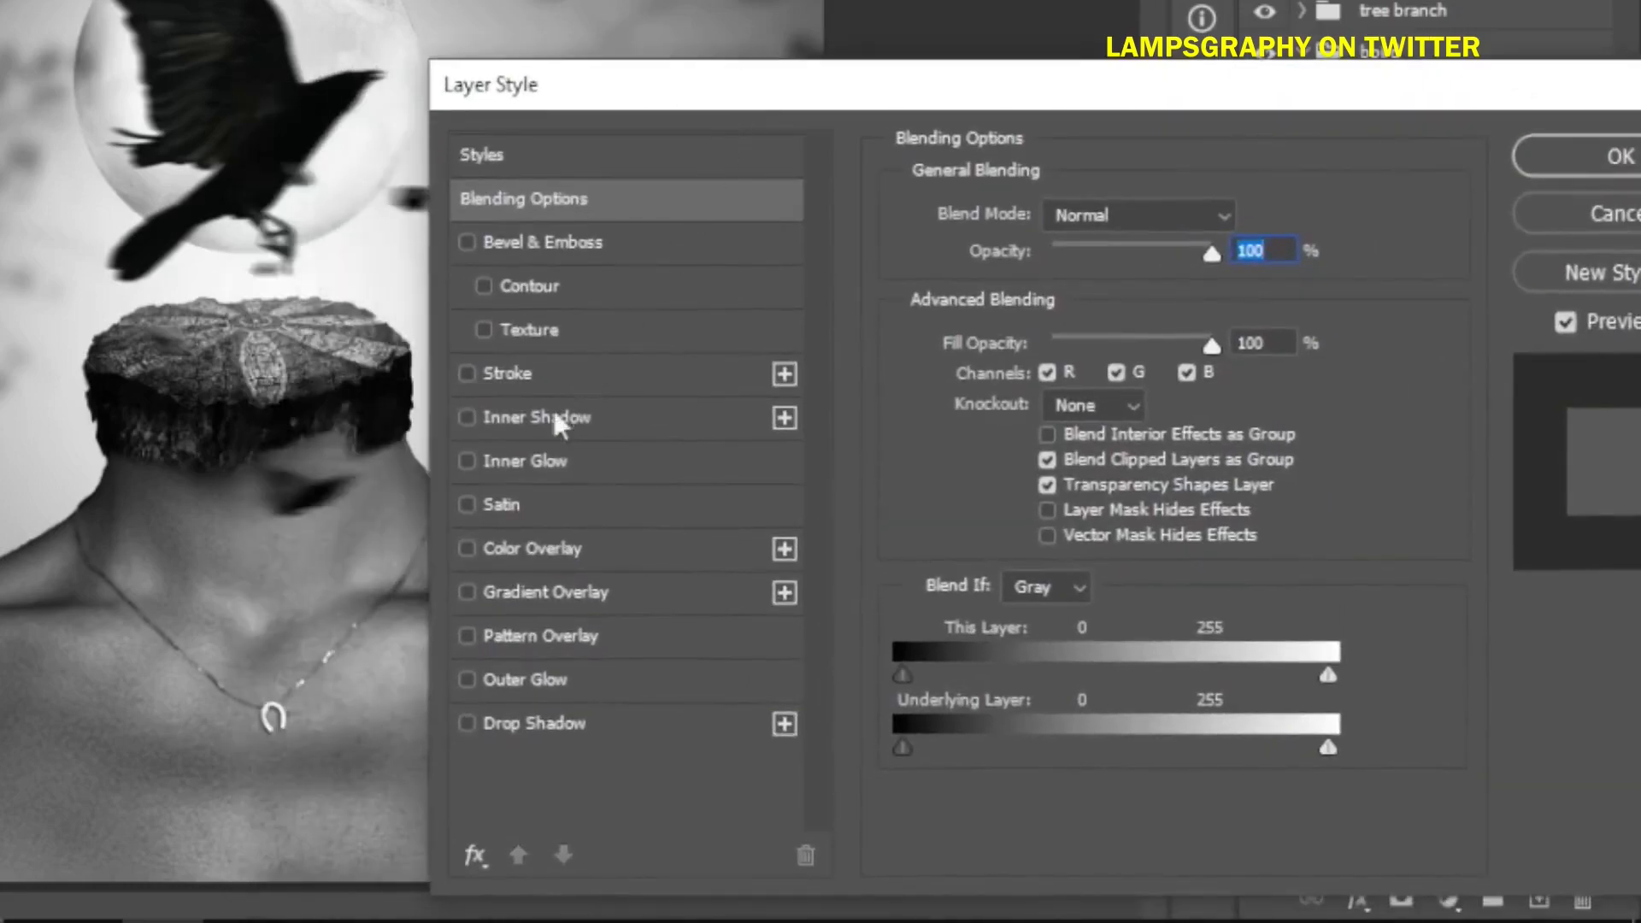
click(520, 461)
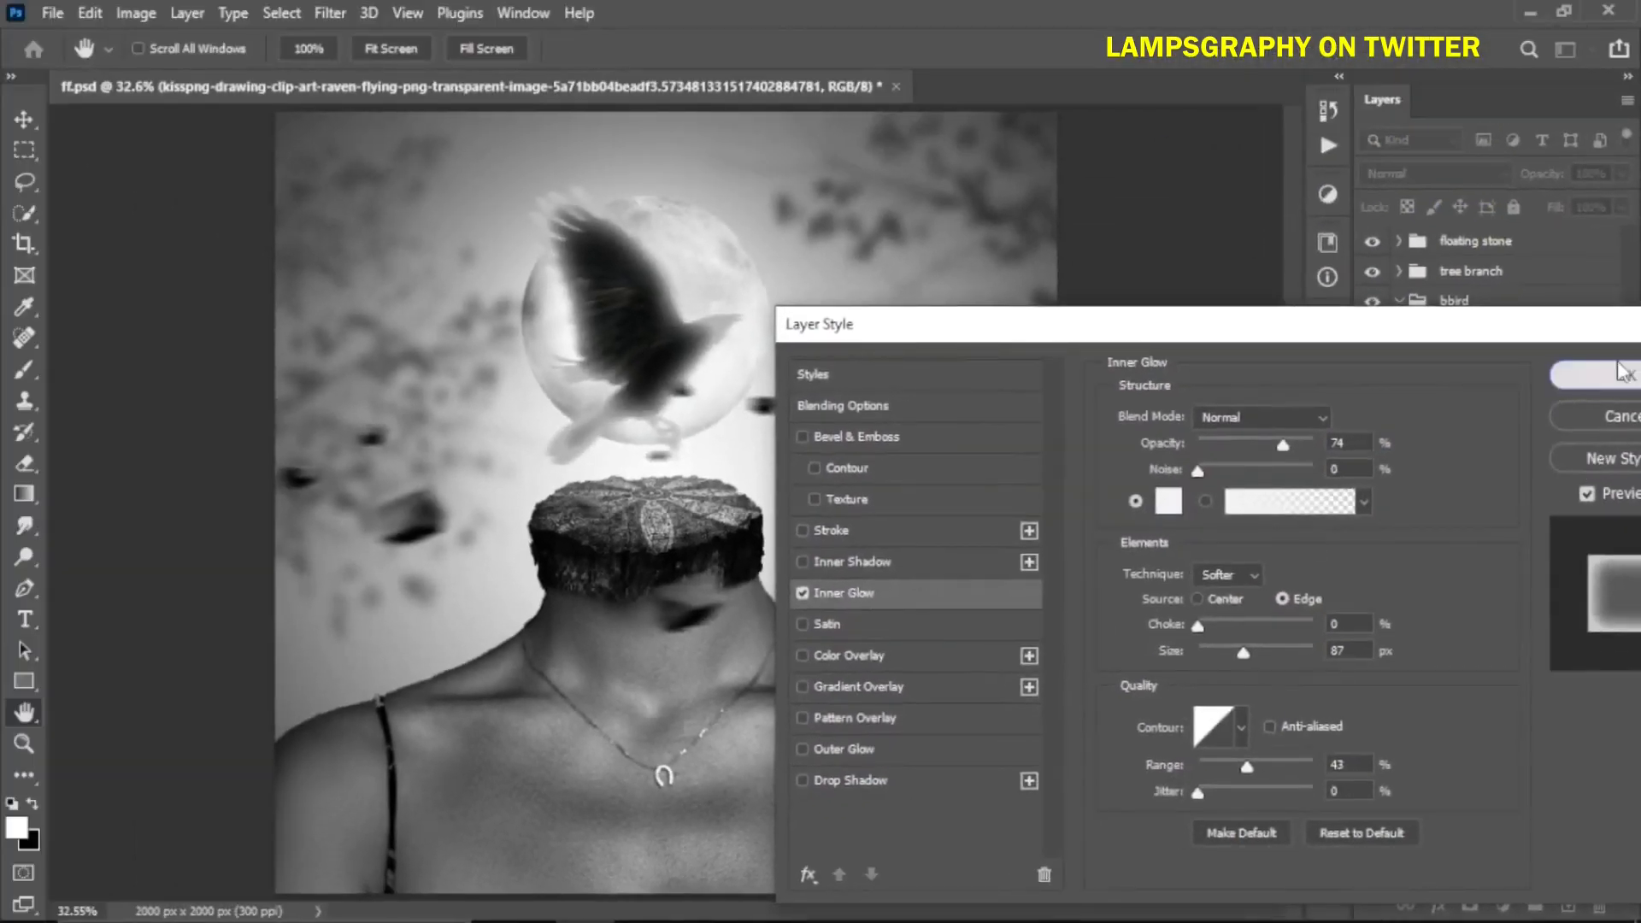
click(1623, 158)
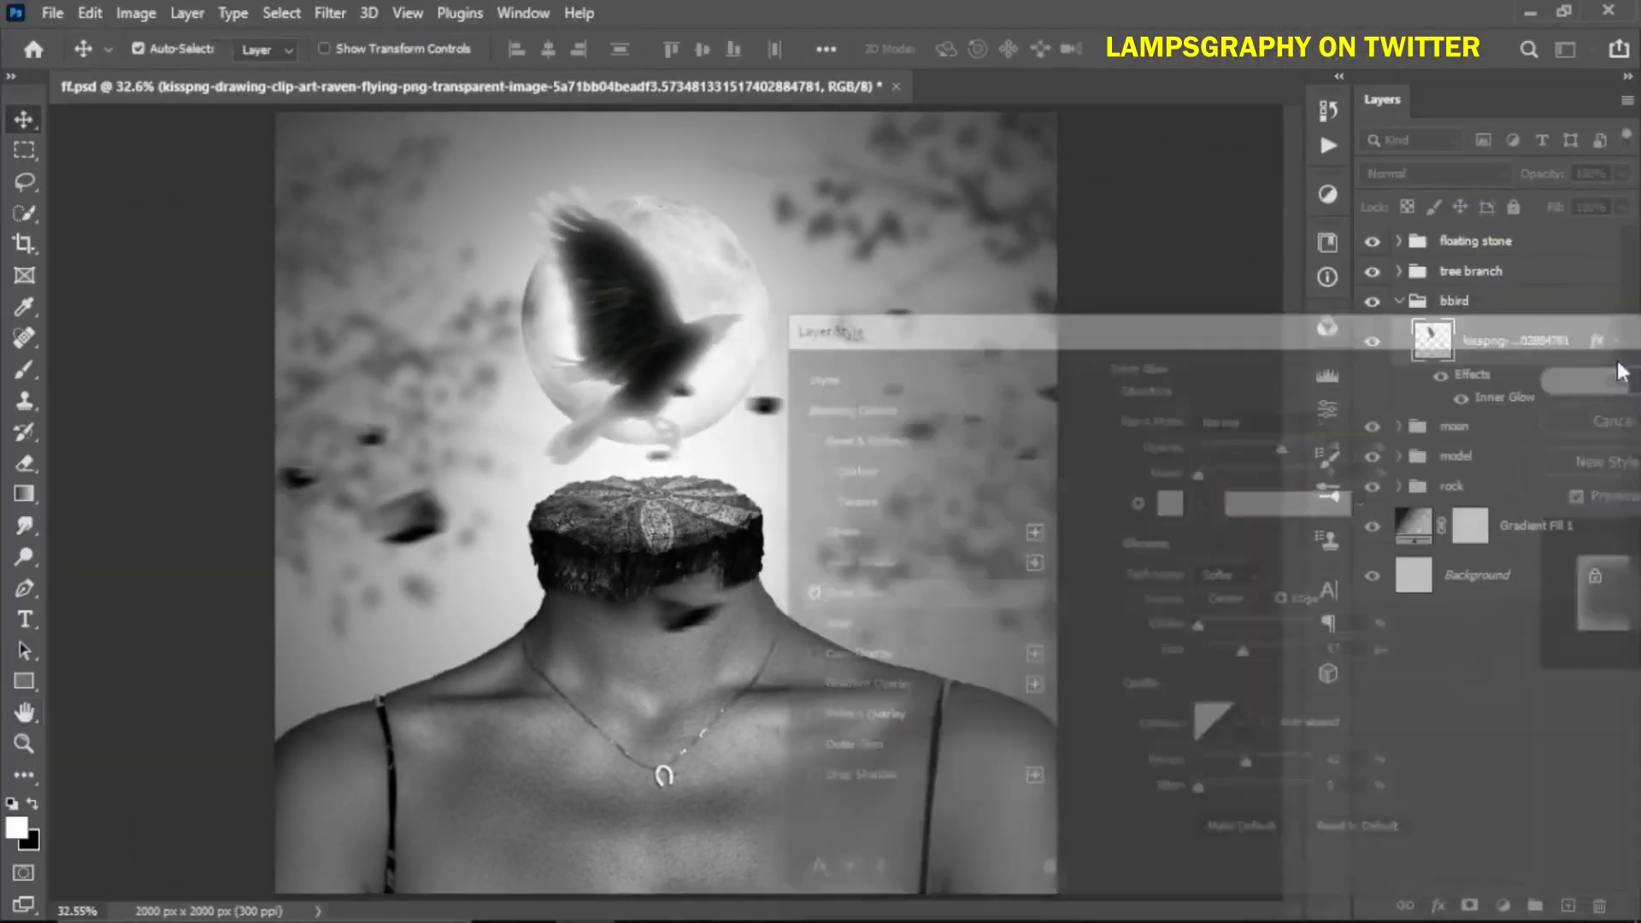
Convert the raven's Inner Glow effect into its own layer and toggle its visibility to compare
right_click(1601, 342)
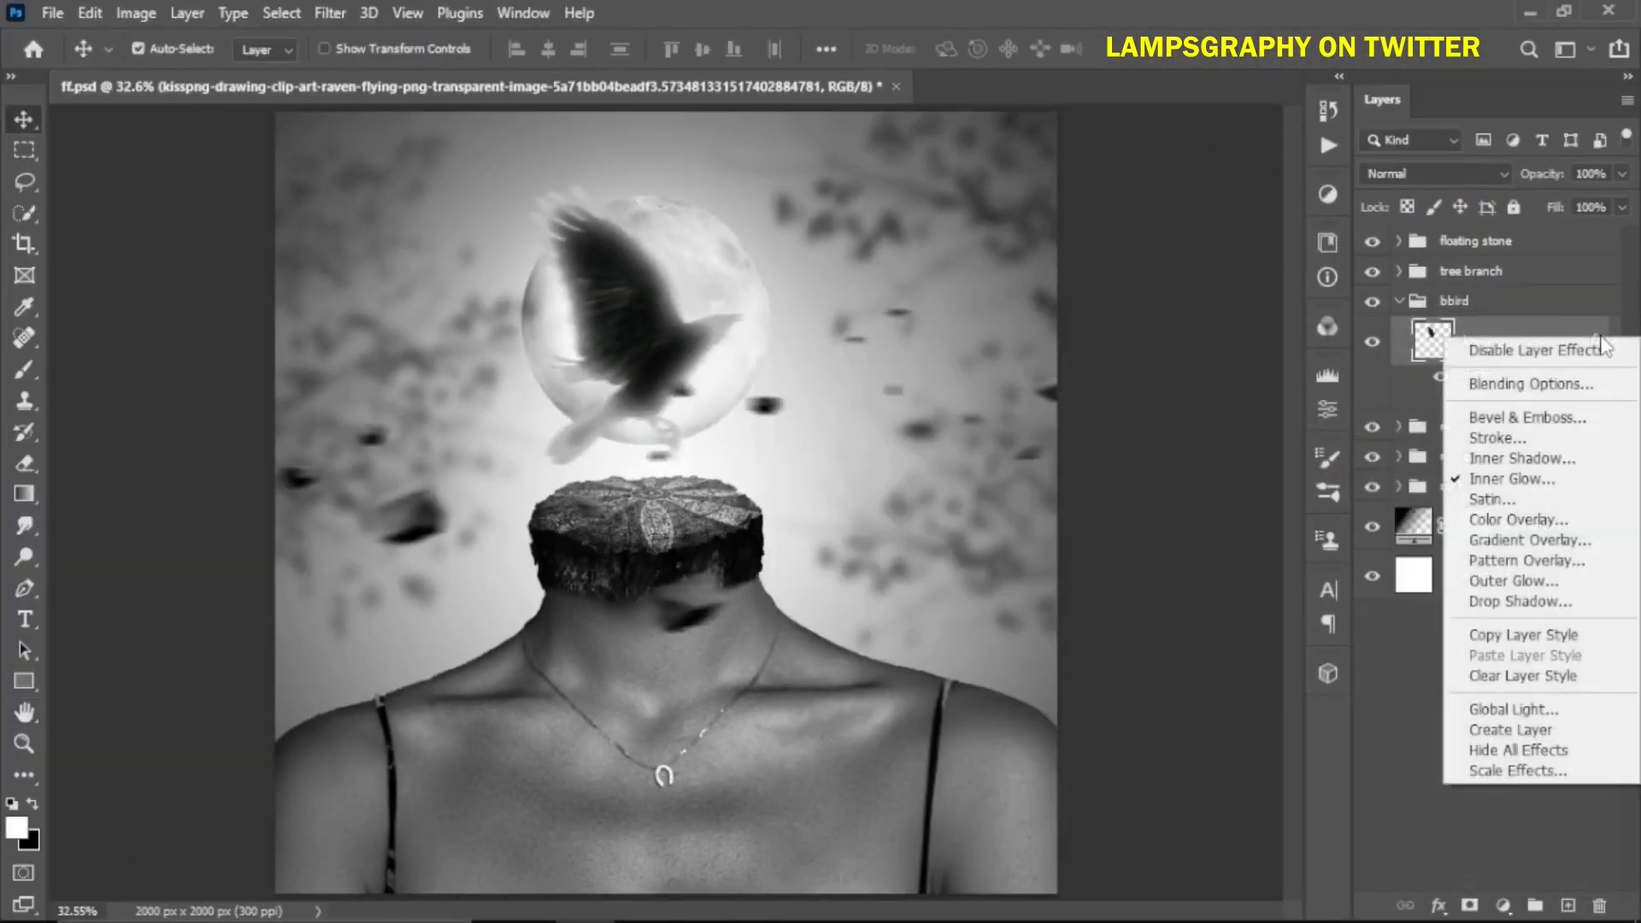
click(1506, 729)
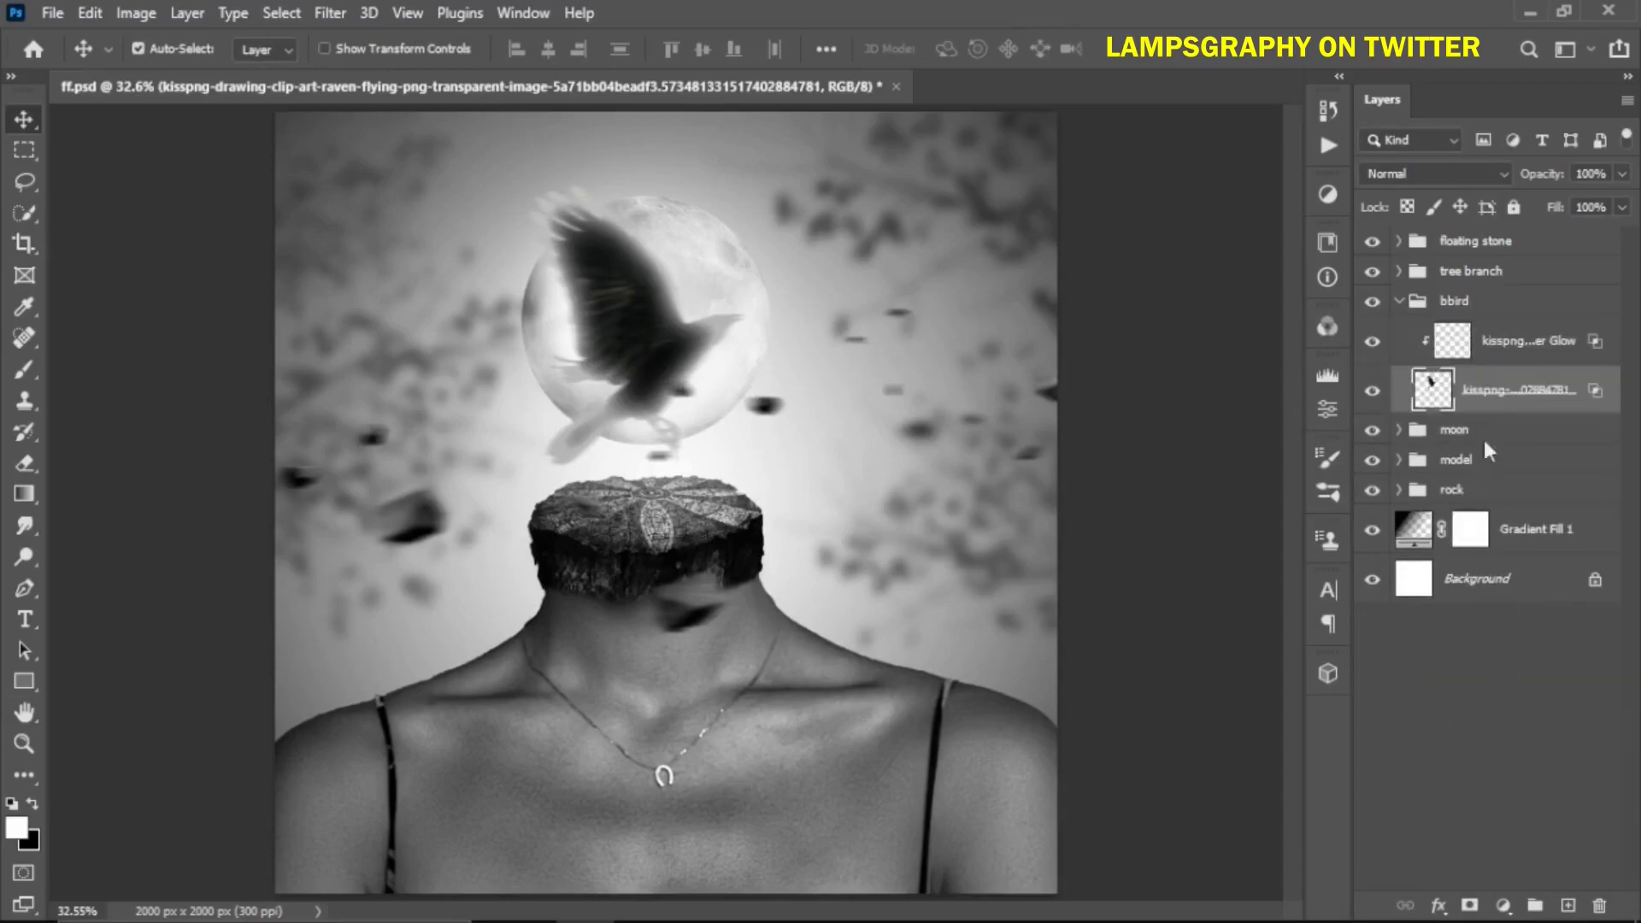
click(1463, 344)
click(1371, 343)
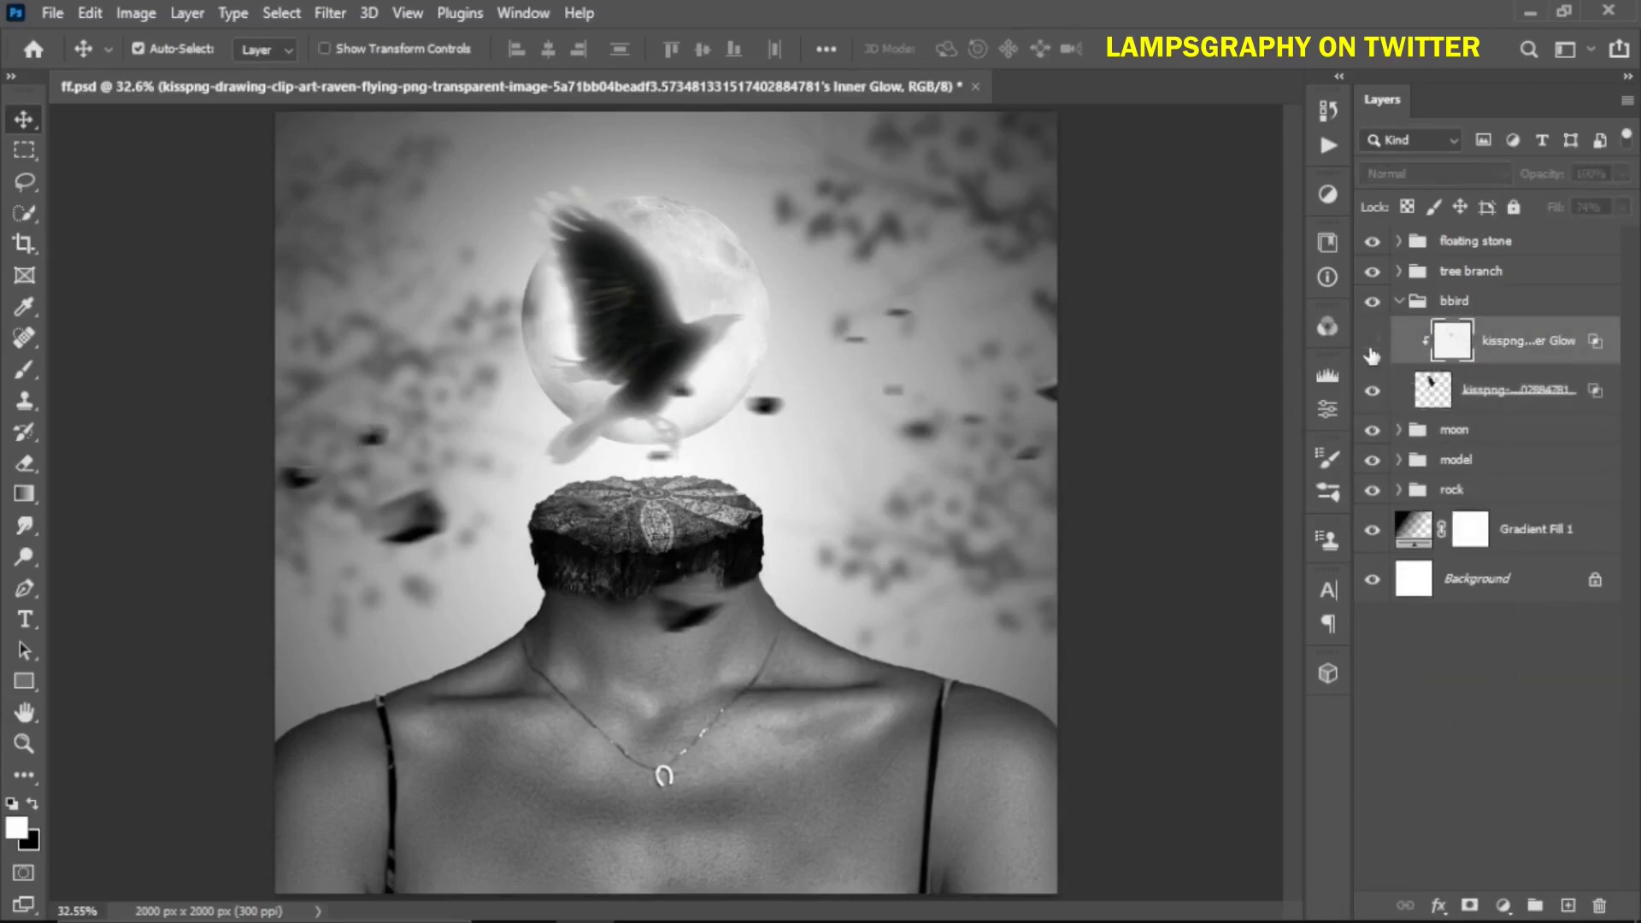
click(1371, 342)
Erase the inner glow from the raven's body with a soft, zero-hardness eraser
key(e)
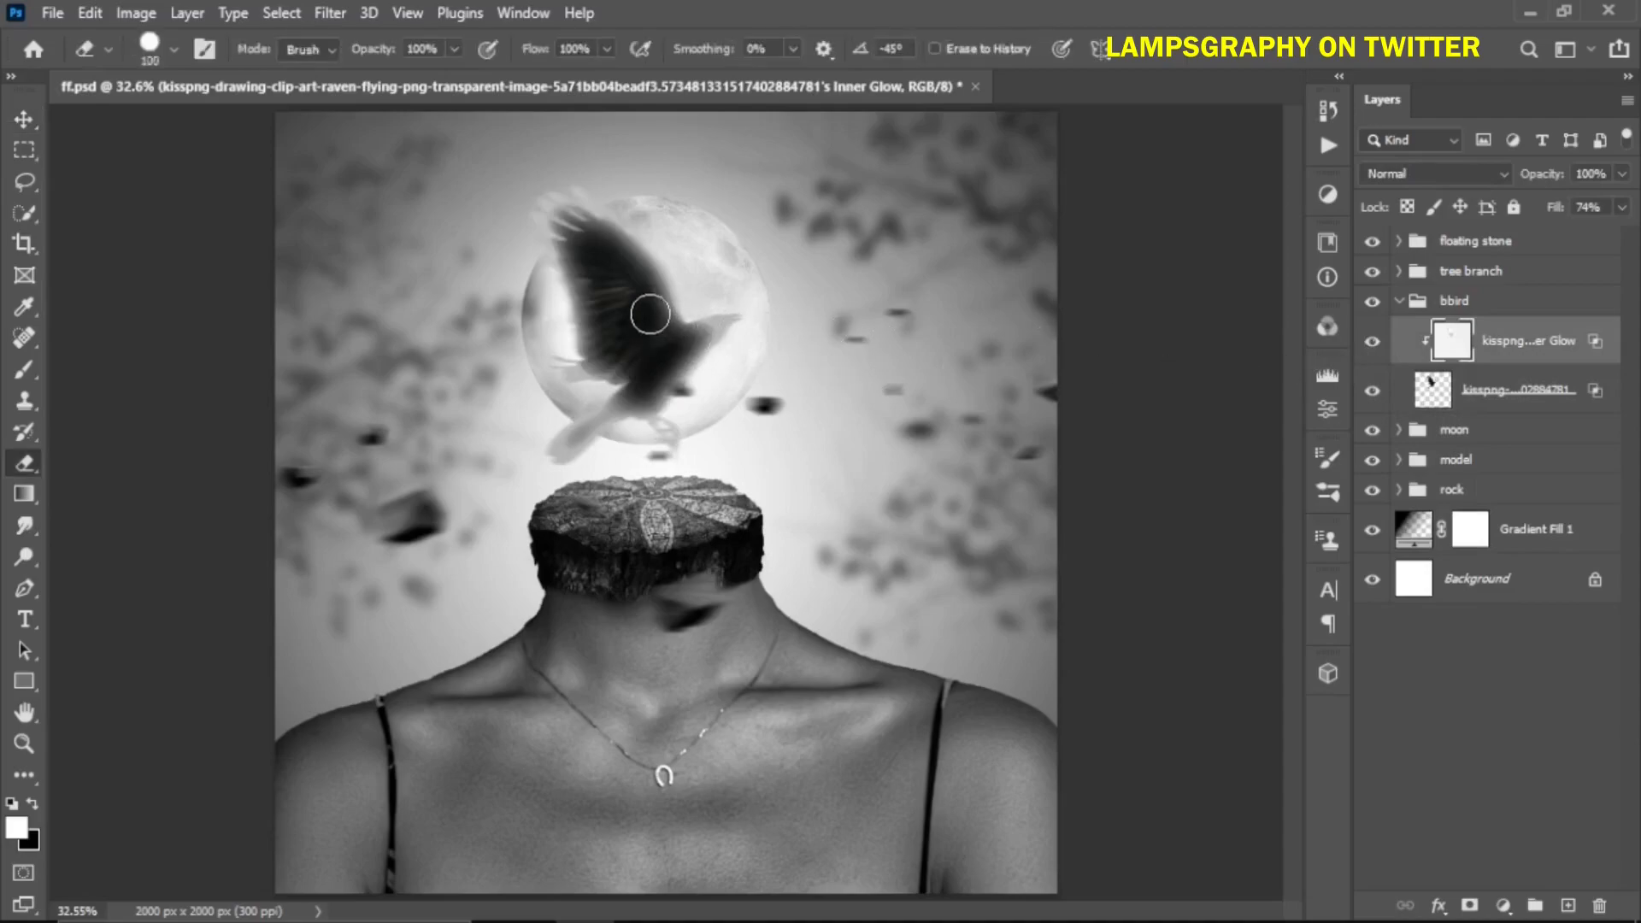
click(174, 51)
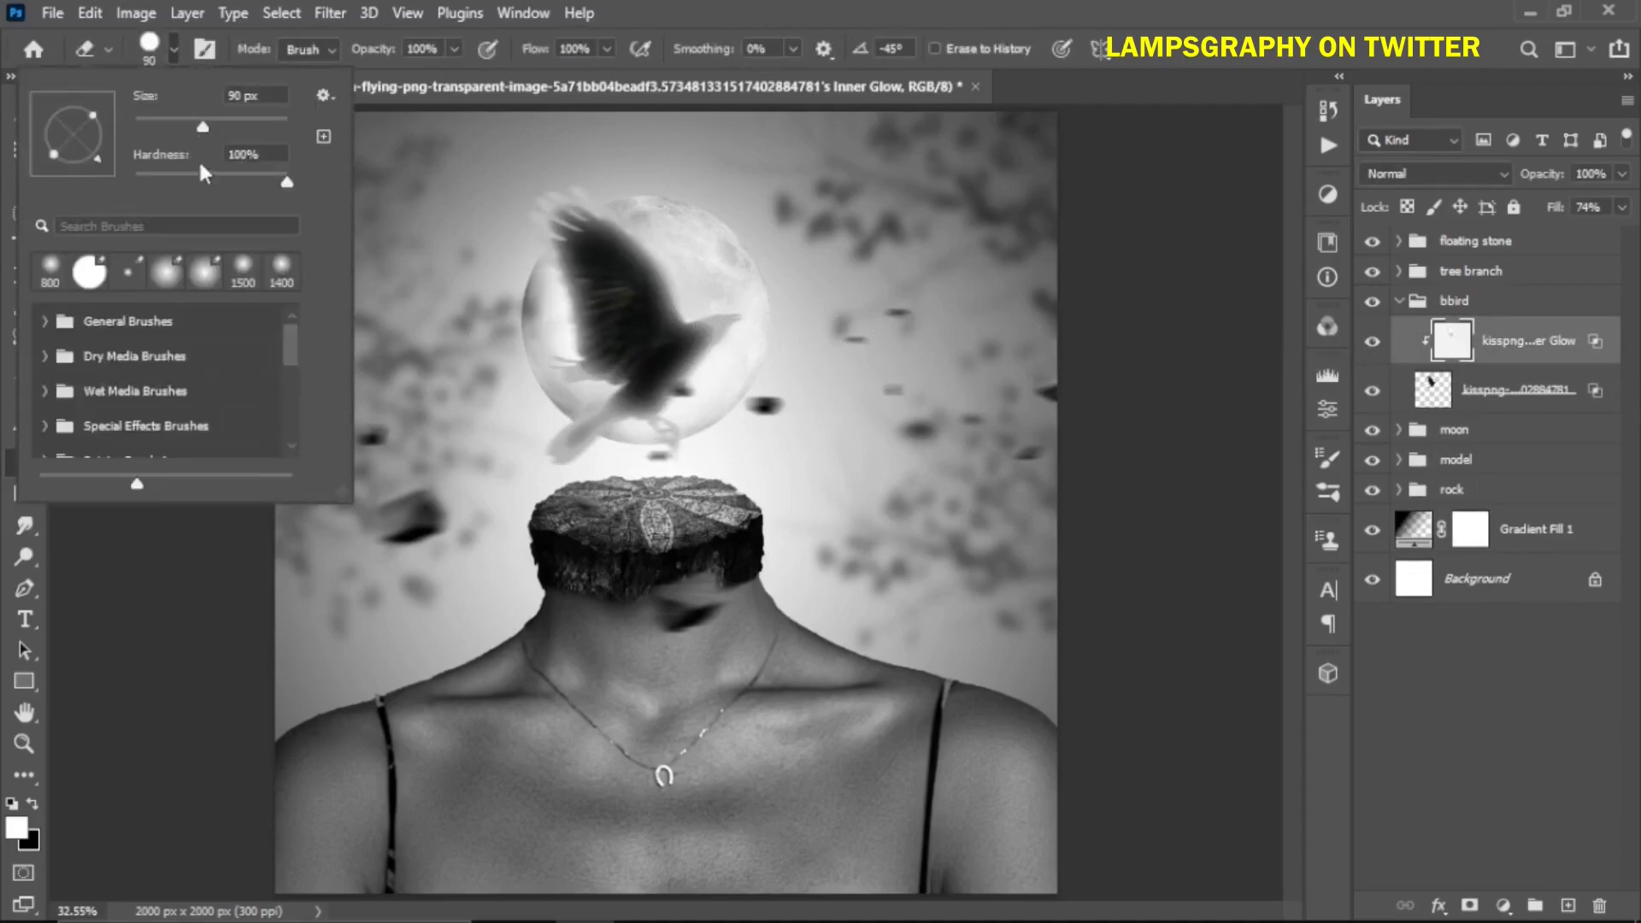
click(137, 178)
click(783, 6)
key(bracketright)
key(bracketright)
key(bracketright)
key(bracketright)
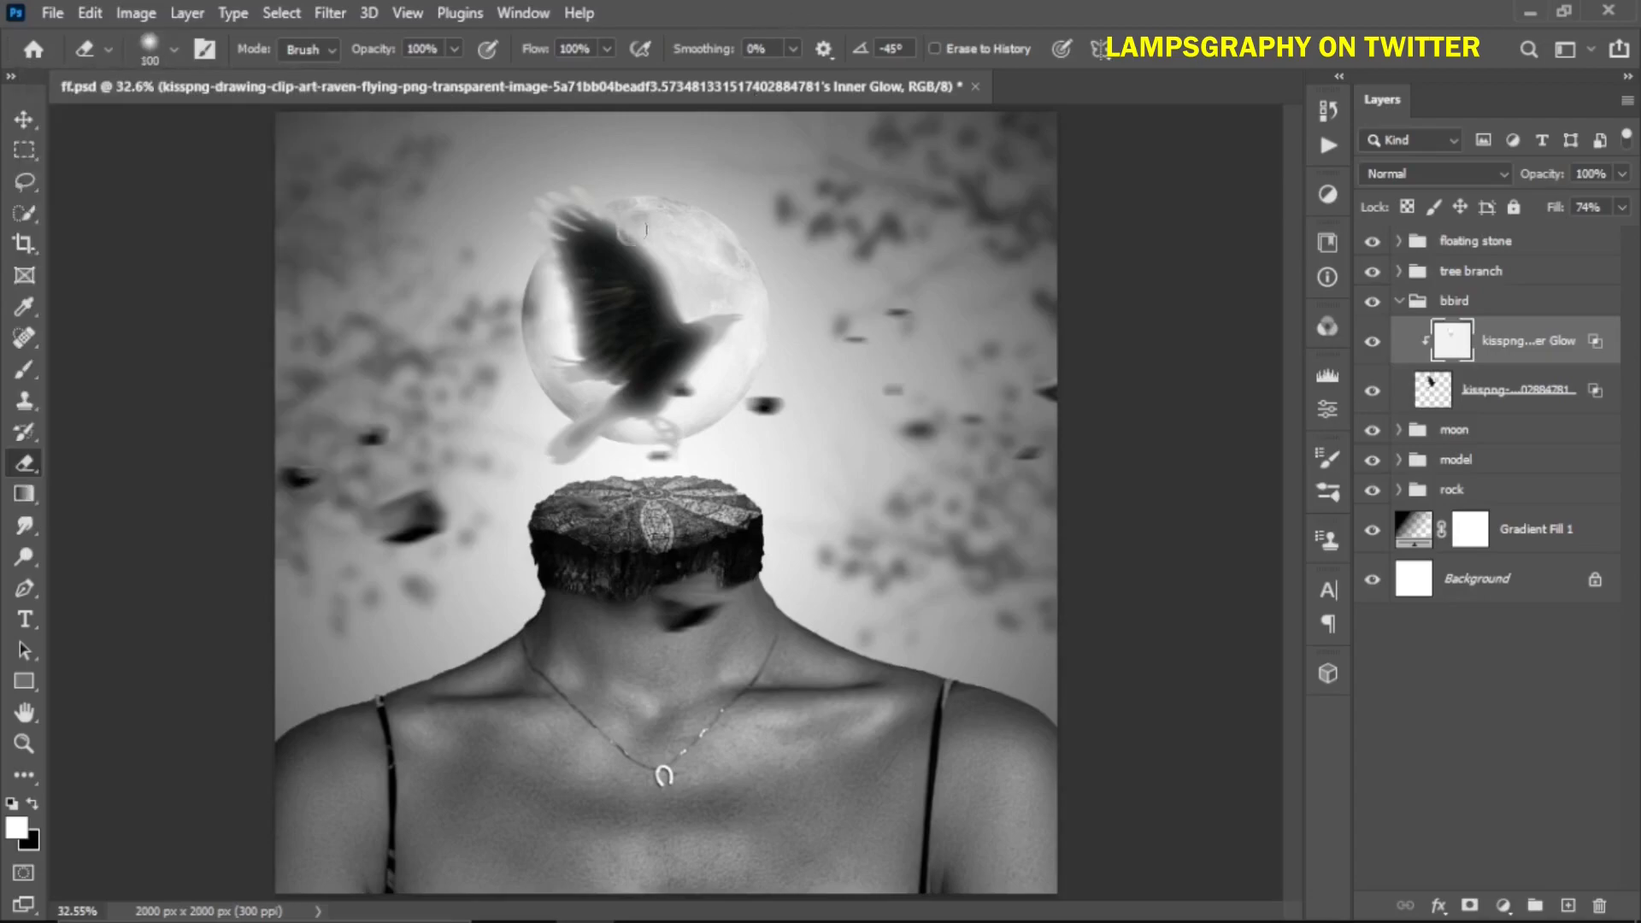
mouse_move(578, 239)
mouse_down()
mouse_move(647, 304)
mouse_move(604, 288)
mouse_move(588, 327)
mouse_move(590, 270)
mouse_move(610, 388)
mouse_move(563, 418)
mouse_move(761, 358)
mouse_move(691, 354)
mouse_move(559, 228)
mouse_move(547, 419)
mouse_move(671, 401)
mouse_move(588, 398)
mouse_move(743, 363)
mouse_up()
Enlarge the eraser to 250 px, toggle the glow layer's visibility to compare, and collapse the bird group
key(bracketright)
key(bracketright)
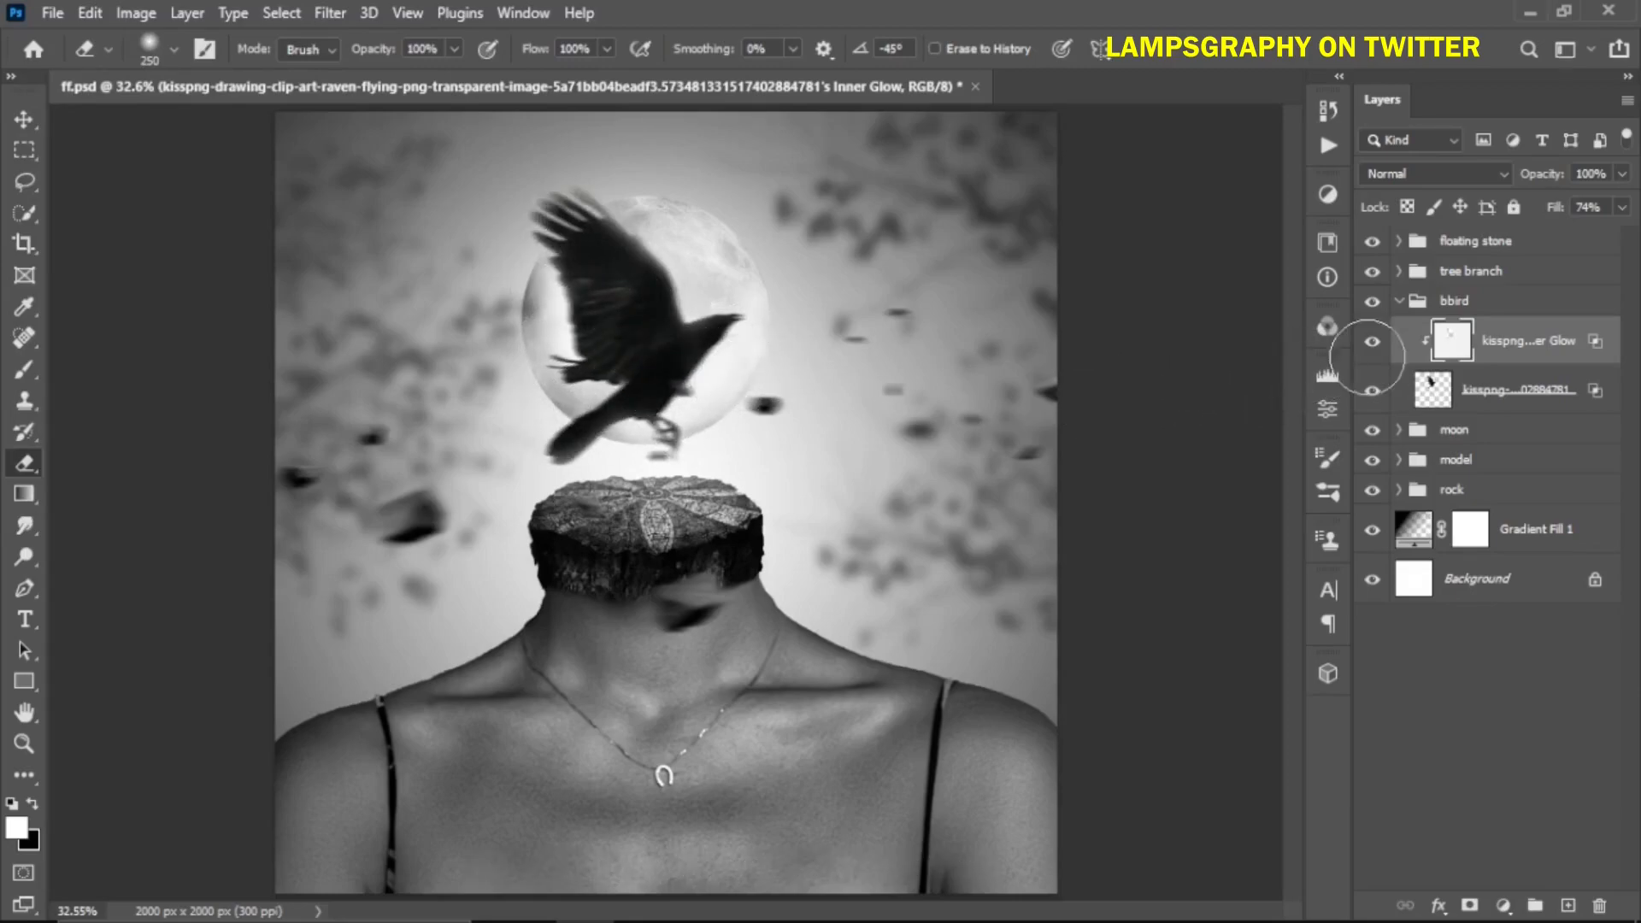
click(1373, 341)
click(1399, 301)
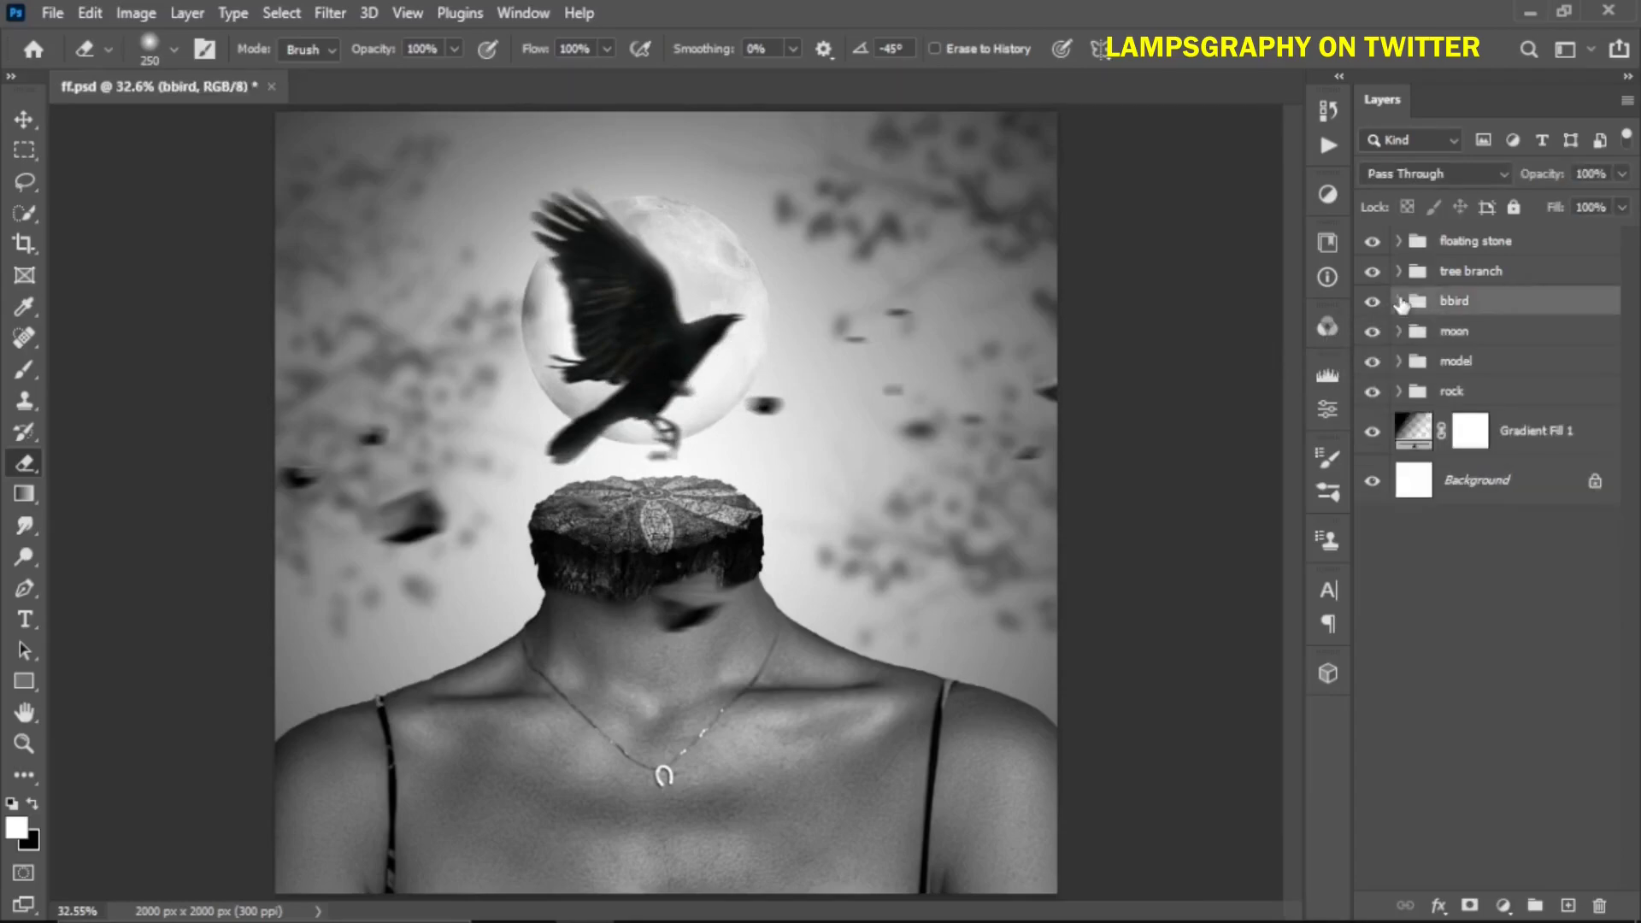
Open the model group and add an Inner Glow layer style to the model layer
click(1450, 370)
click(1400, 361)
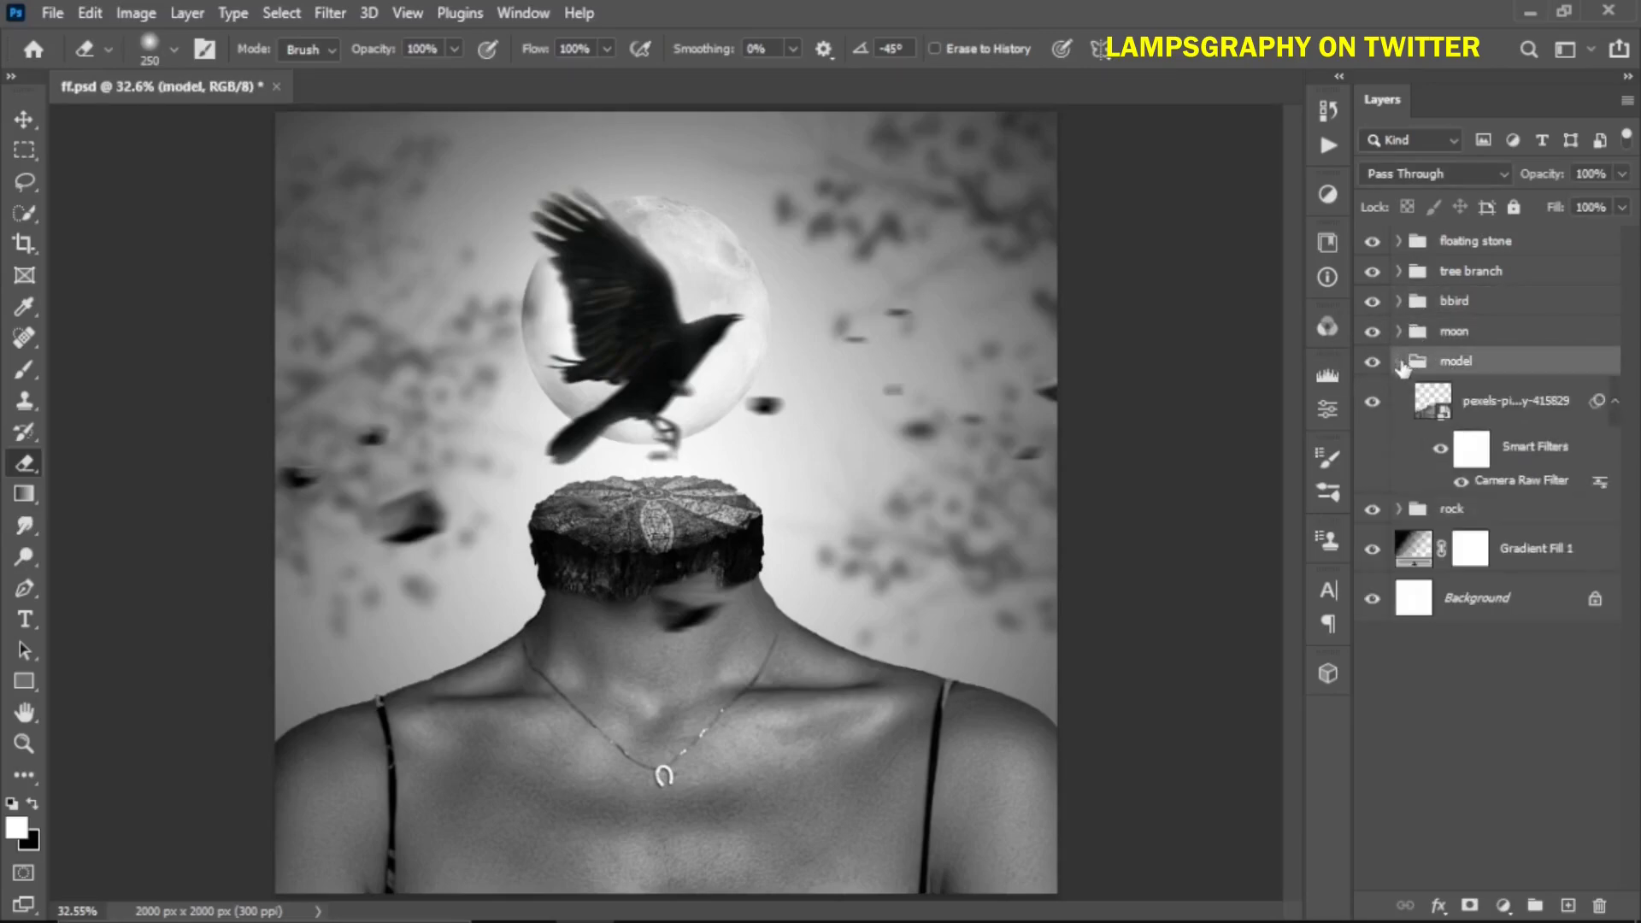
click(1464, 410)
right_click(1463, 403)
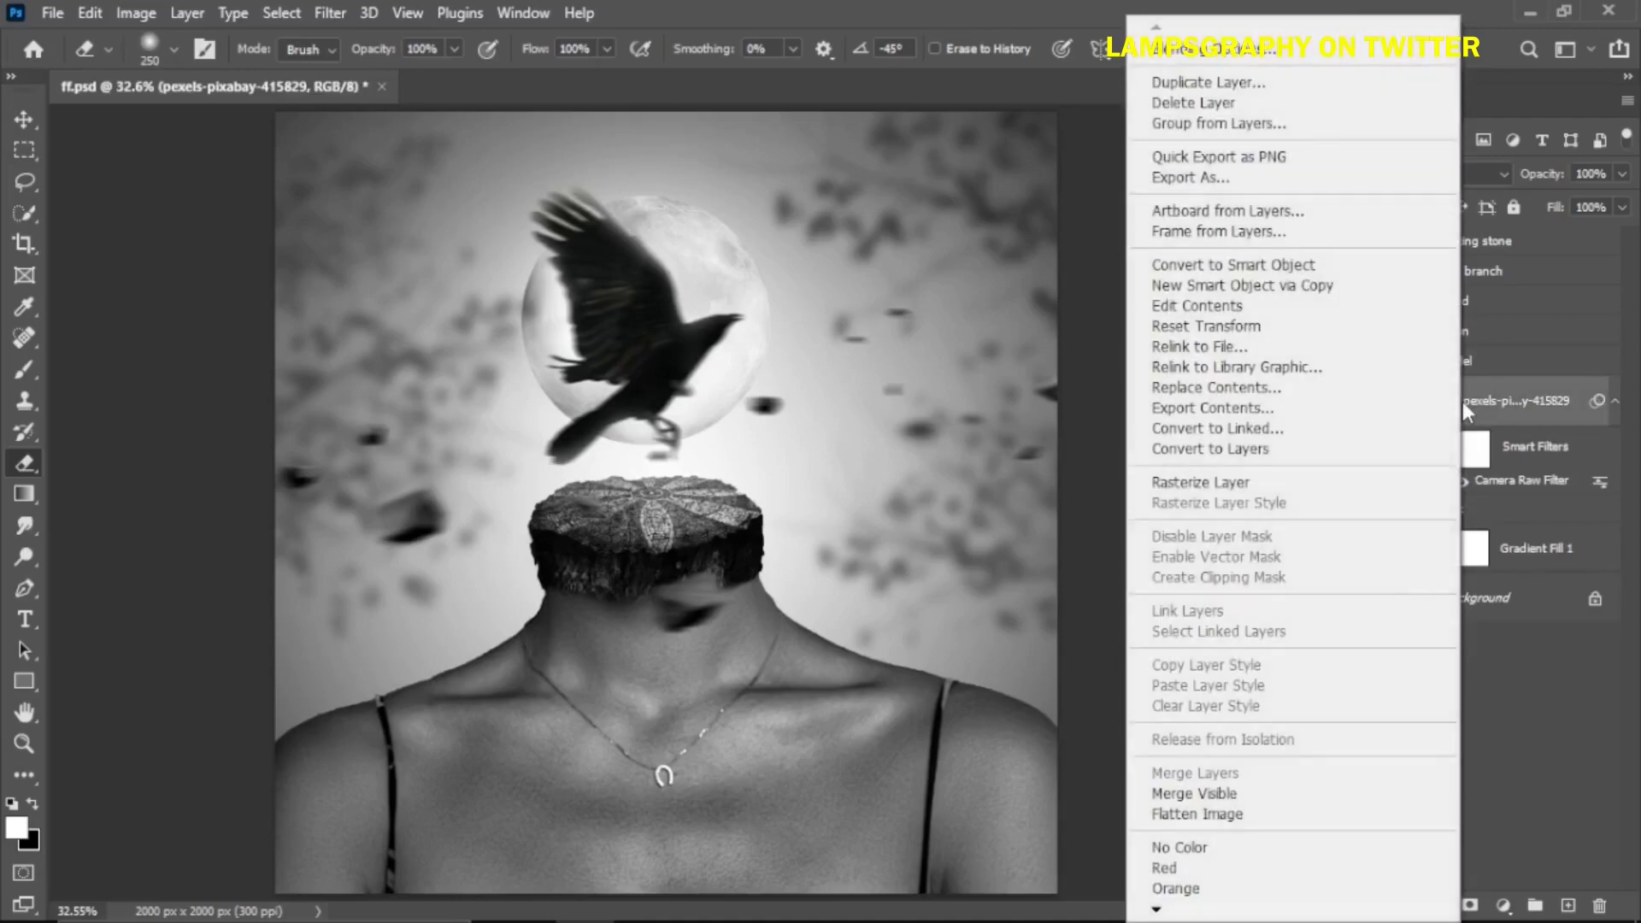
click(1213, 56)
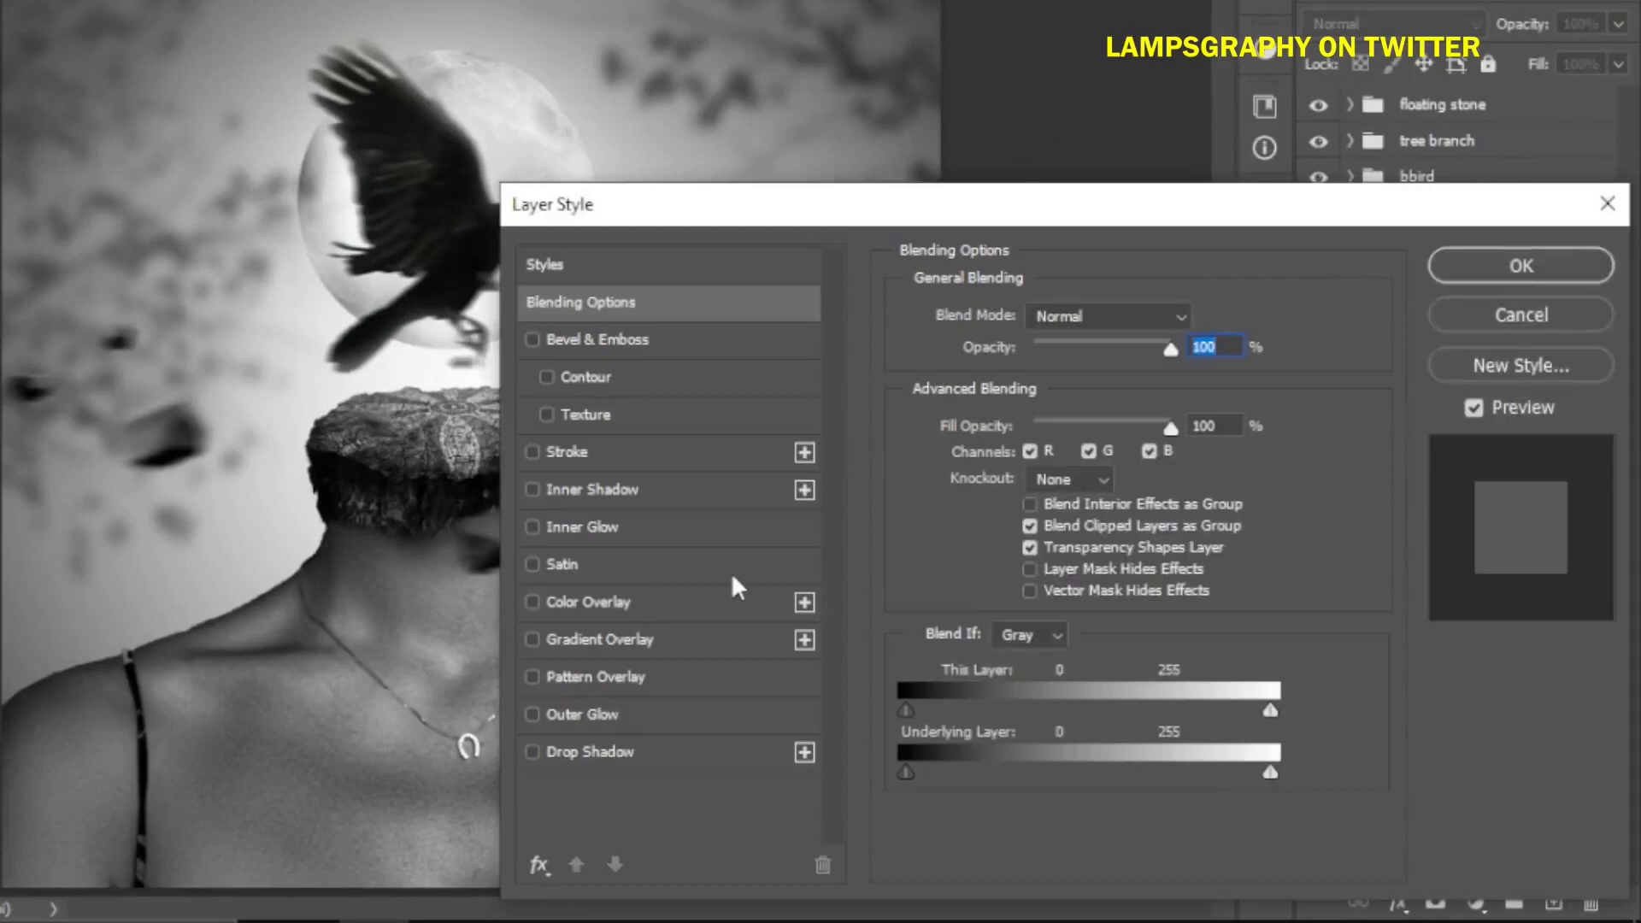
click(563, 527)
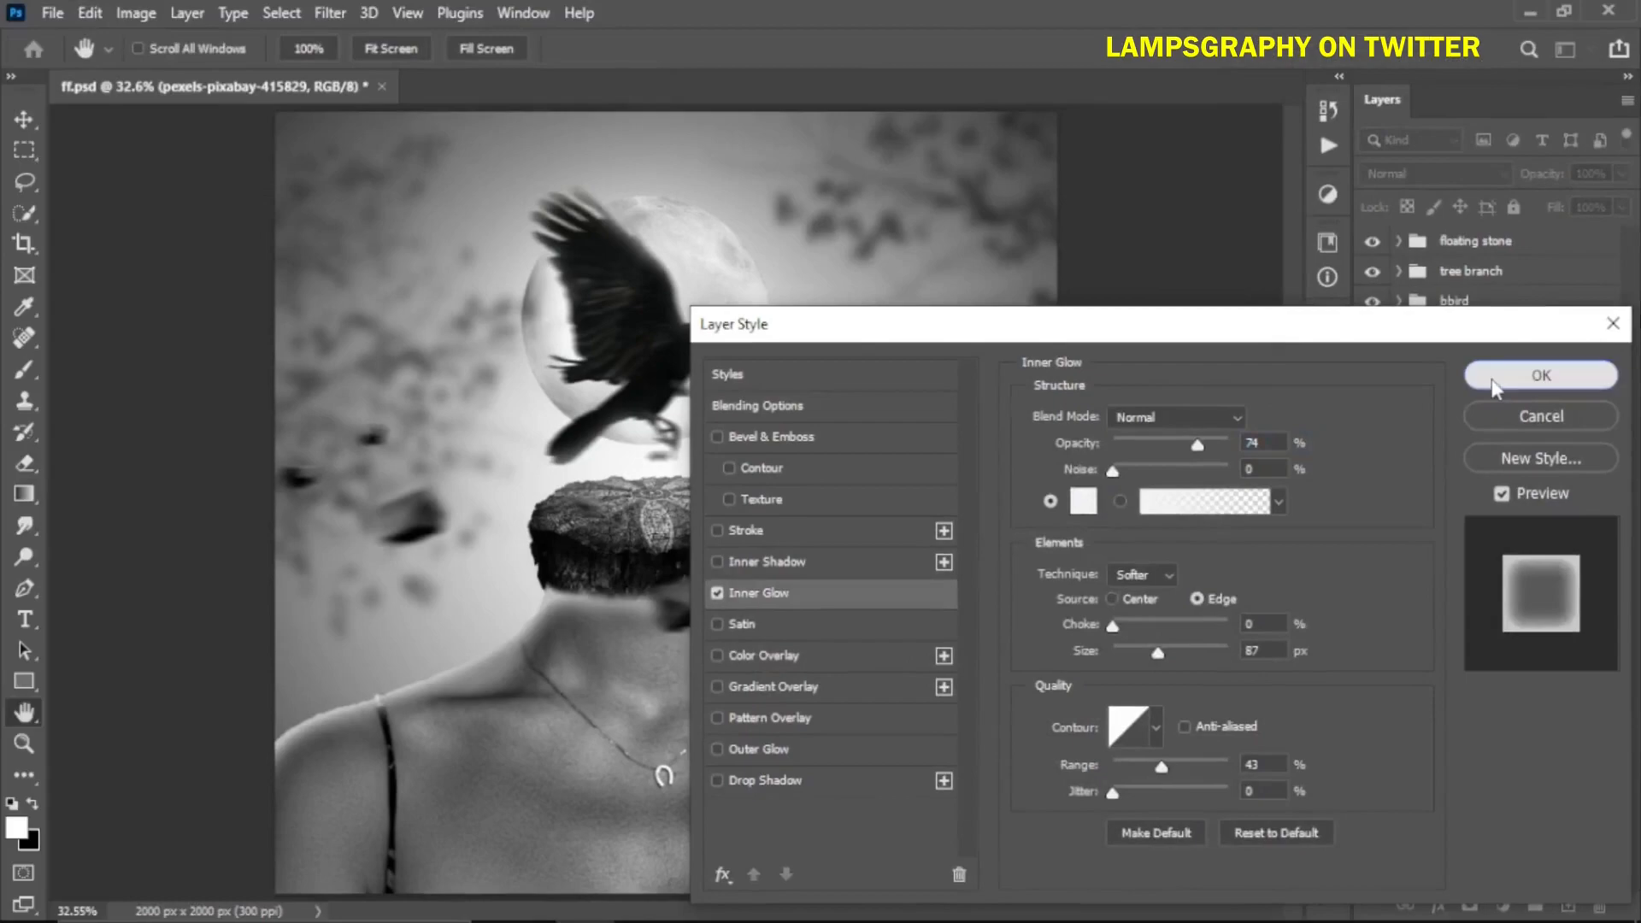
click(1521, 265)
Convert the model's Inner Glow effect into its own layer and erase its unwanted parts on the body
right_click(1598, 403)
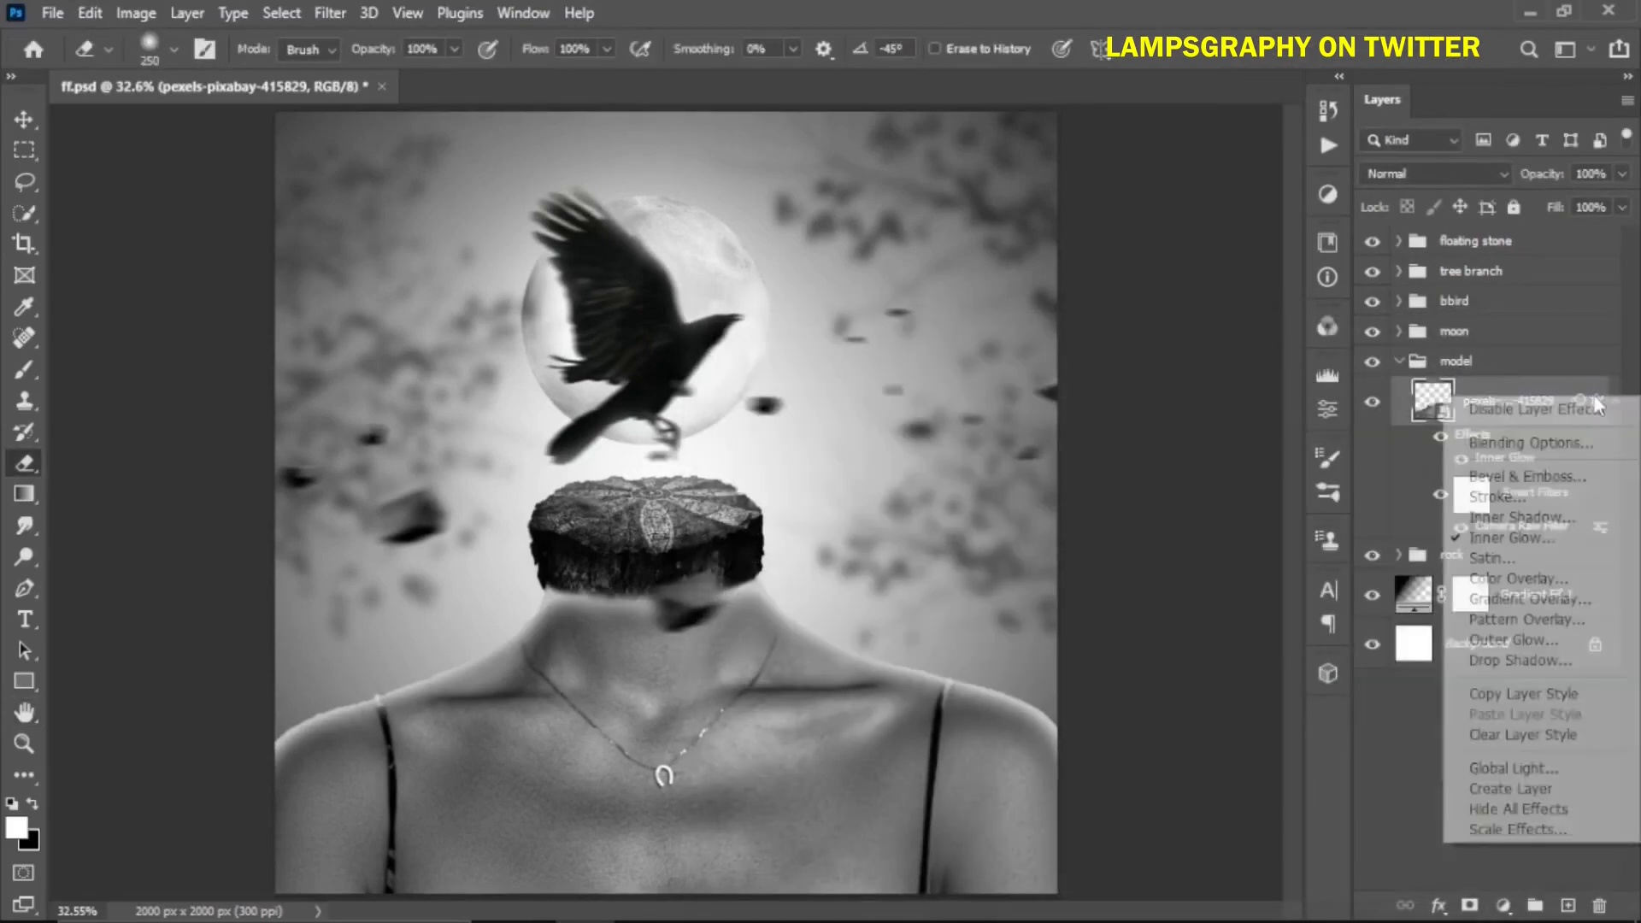
click(1514, 788)
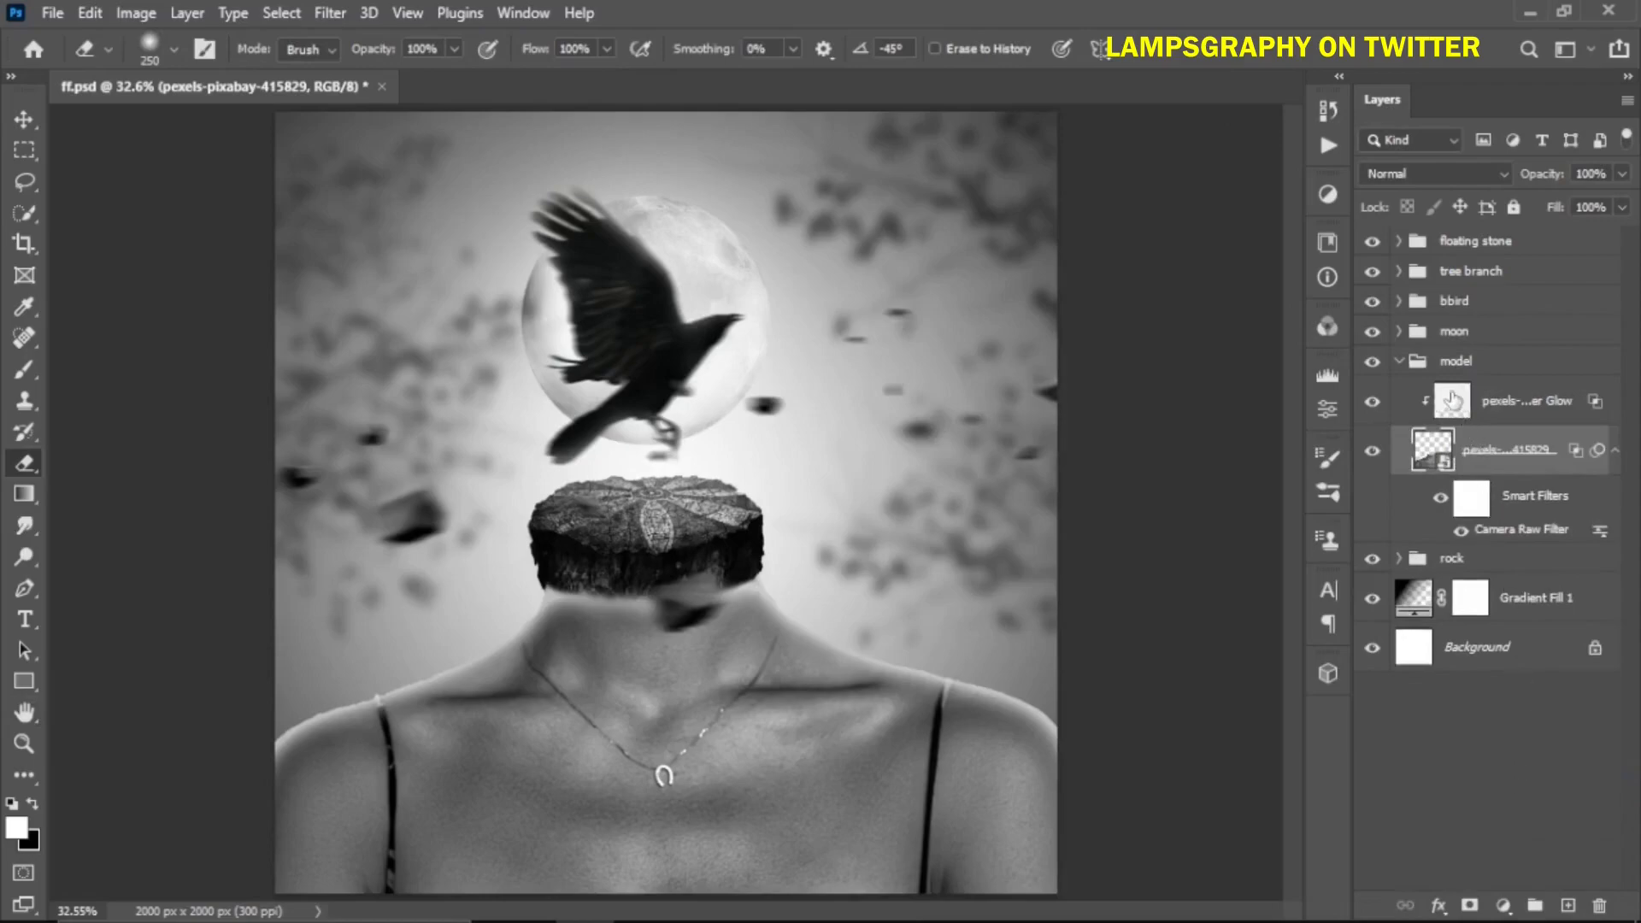
click(1402, 408)
click(1364, 407)
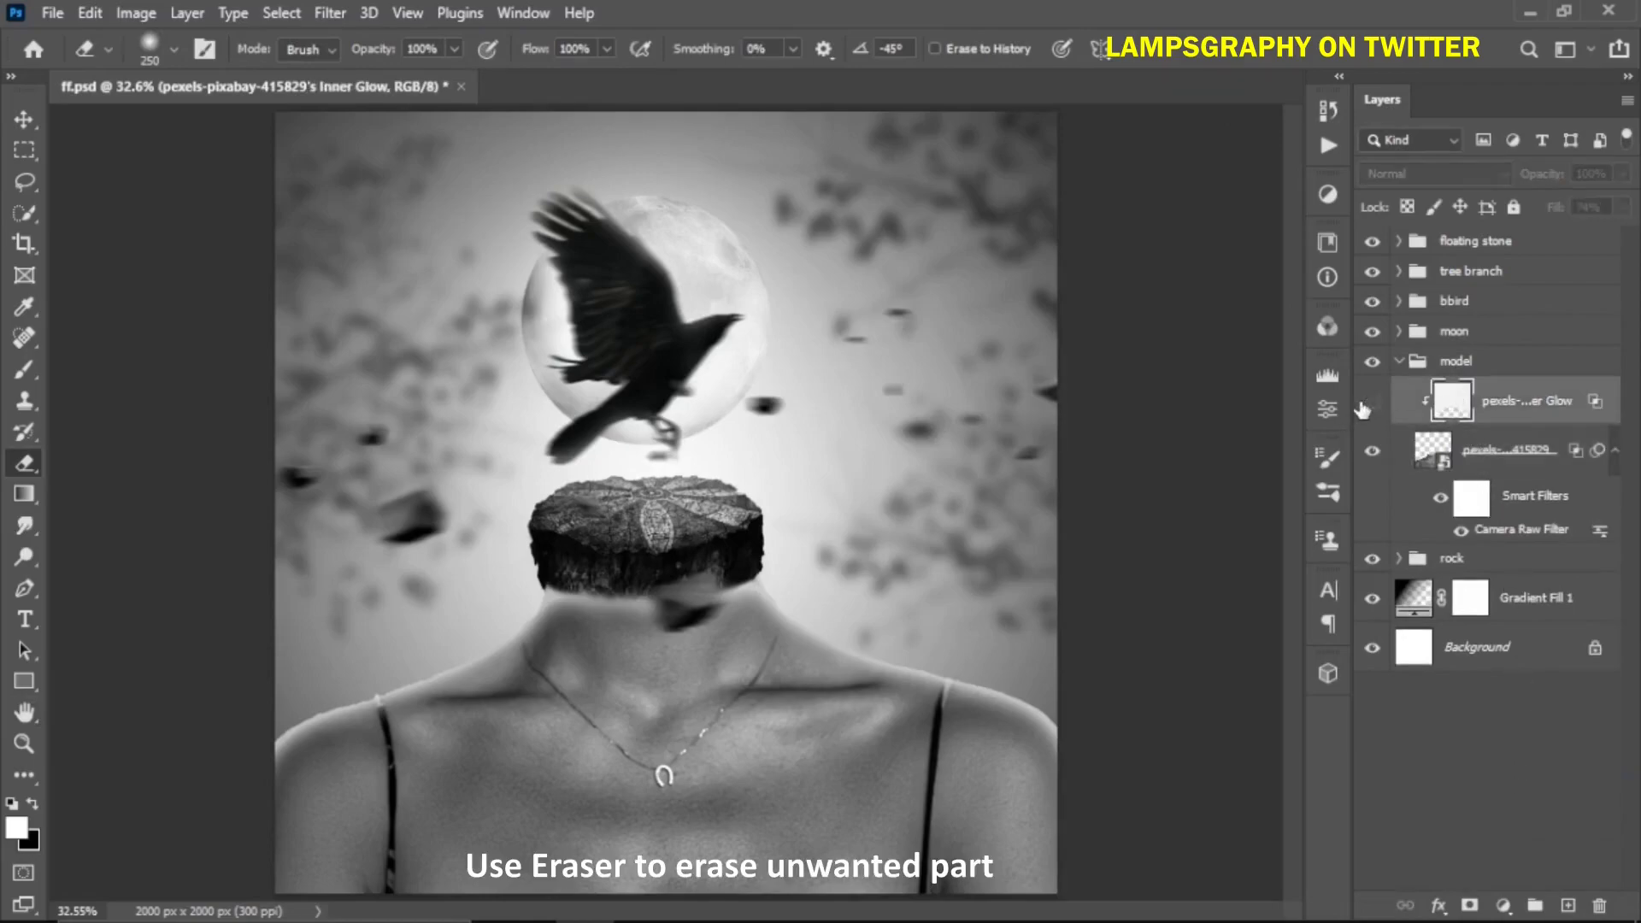
click(1363, 409)
mouse_move(502, 733)
mouse_down()
mouse_move(350, 752)
mouse_move(293, 795)
mouse_move(484, 722)
mouse_up()
mouse_move(564, 632)
mouse_down()
mouse_move(590, 607)
mouse_move(717, 601)
mouse_move(740, 581)
mouse_move(584, 592)
mouse_move(551, 577)
mouse_move(717, 597)
mouse_move(773, 658)
mouse_move(742, 666)
mouse_move(1005, 749)
mouse_move(1047, 790)
mouse_move(1023, 763)
mouse_move(921, 723)
mouse_move(1033, 753)
mouse_move(761, 672)
mouse_move(557, 652)
mouse_move(456, 733)
mouse_move(293, 780)
mouse_up()
click(1372, 408)
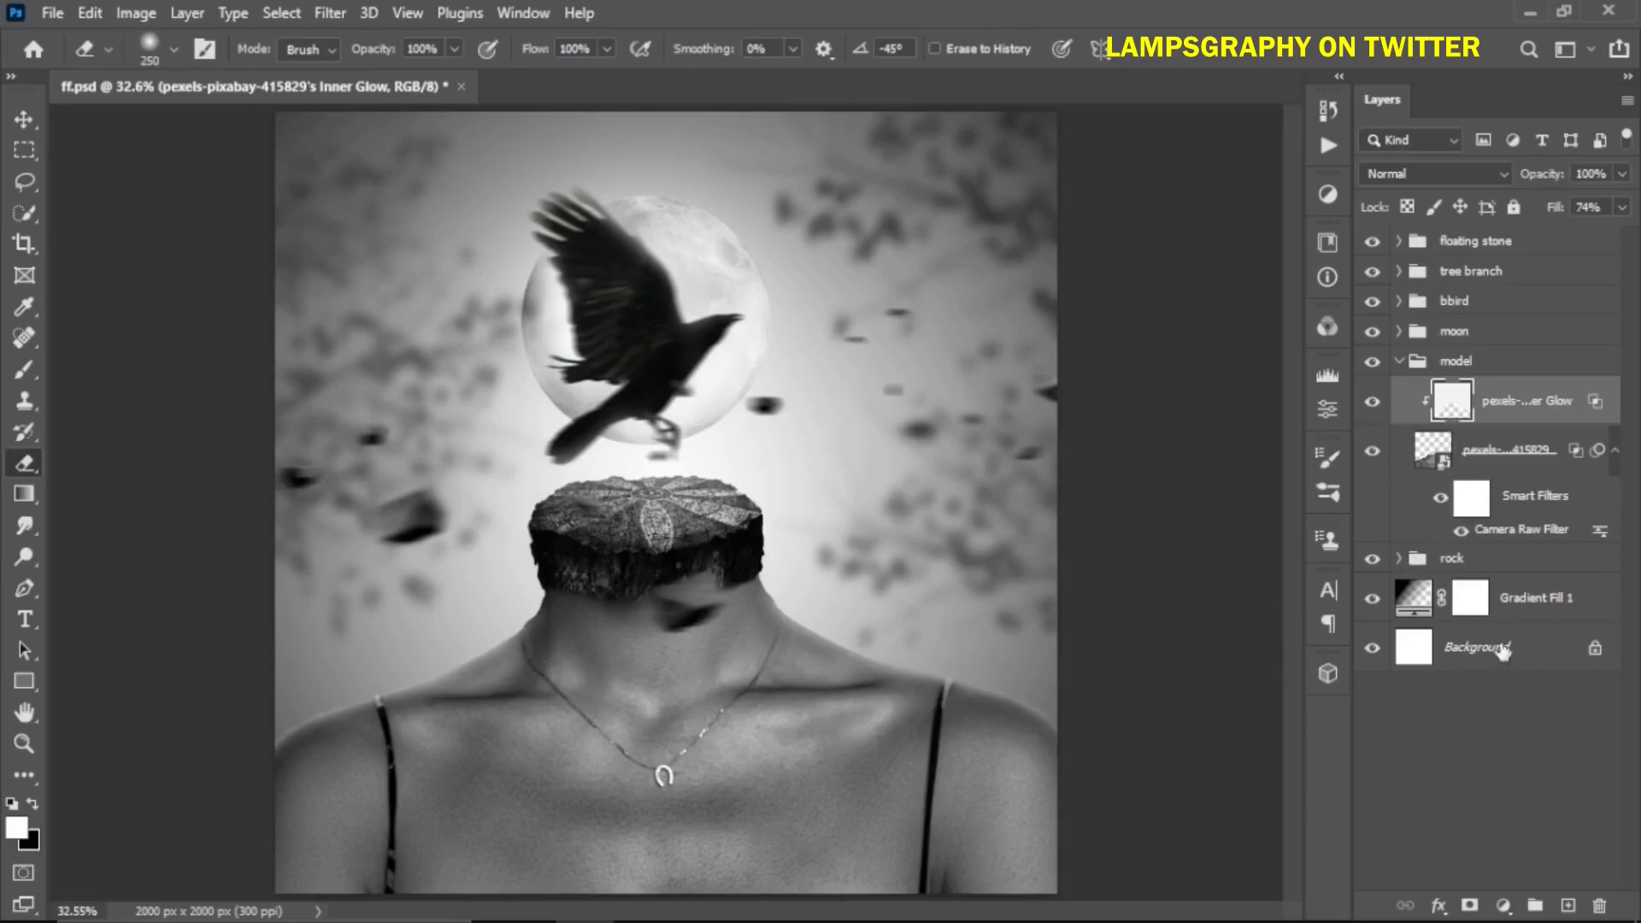
Add a Levels adjustment clipped to the model layer with the output white level set to 106
click(1503, 907)
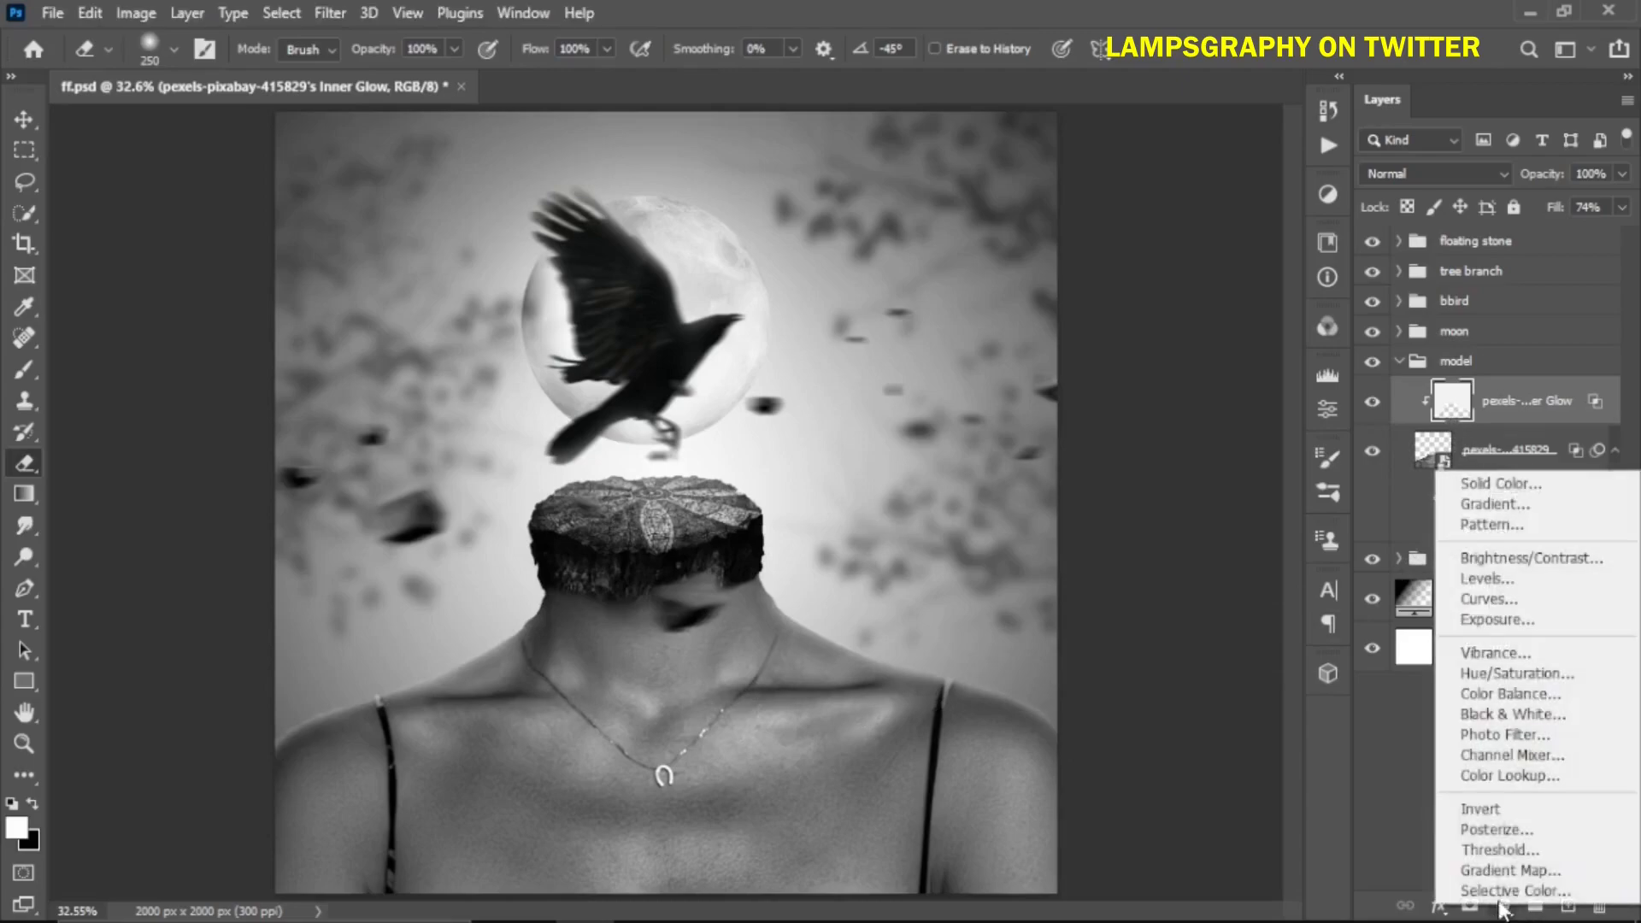
click(1479, 582)
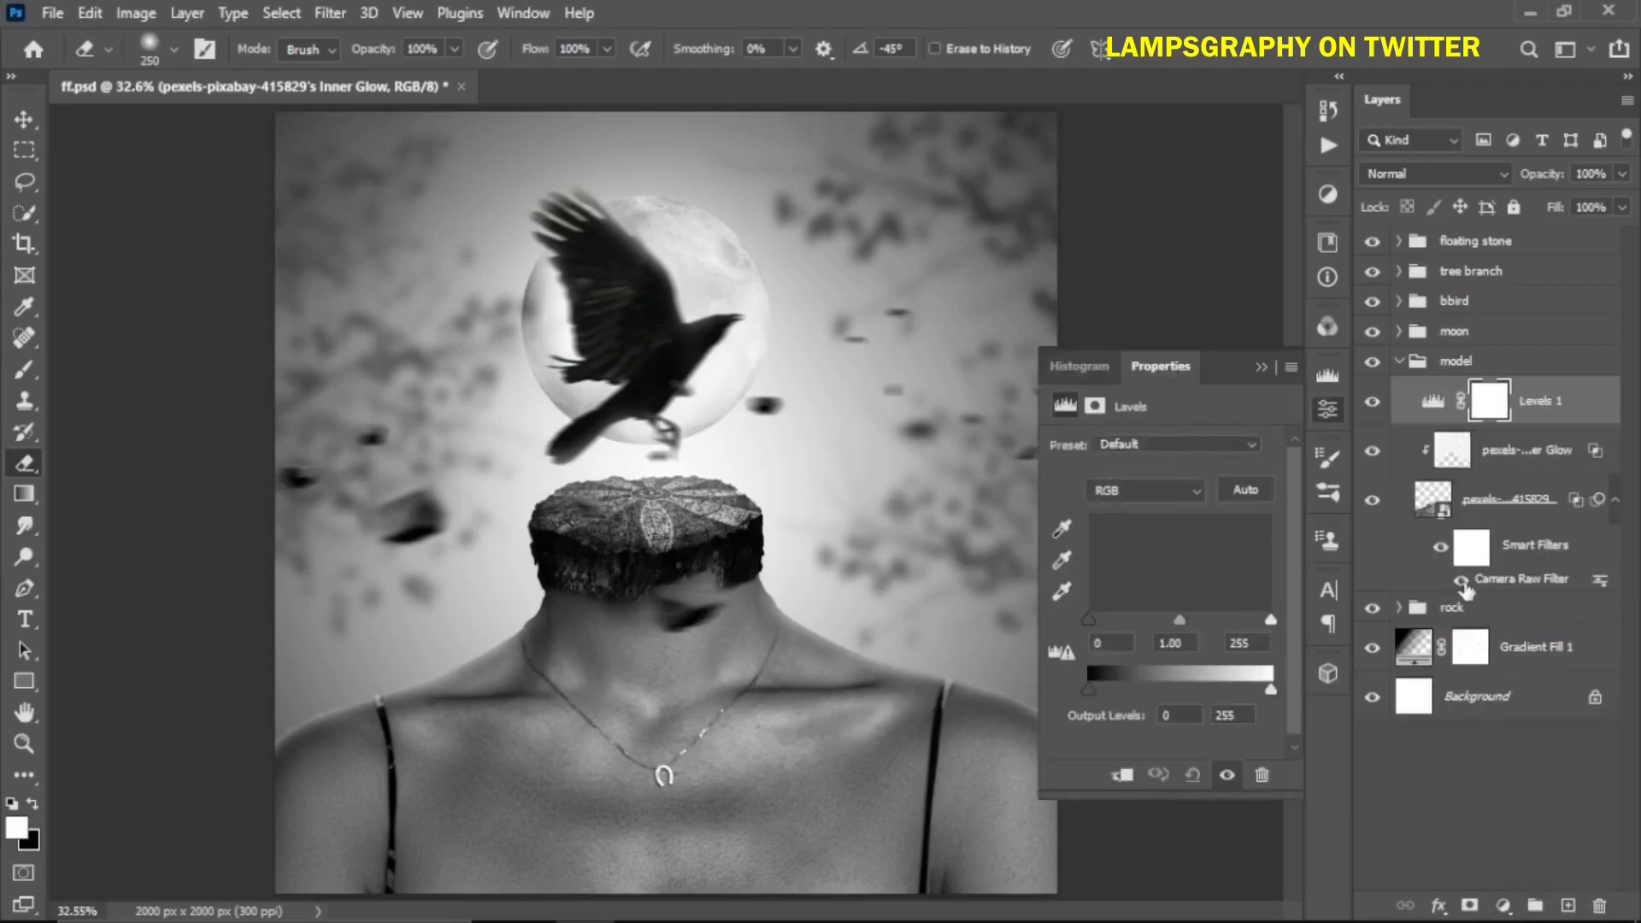
click(1123, 776)
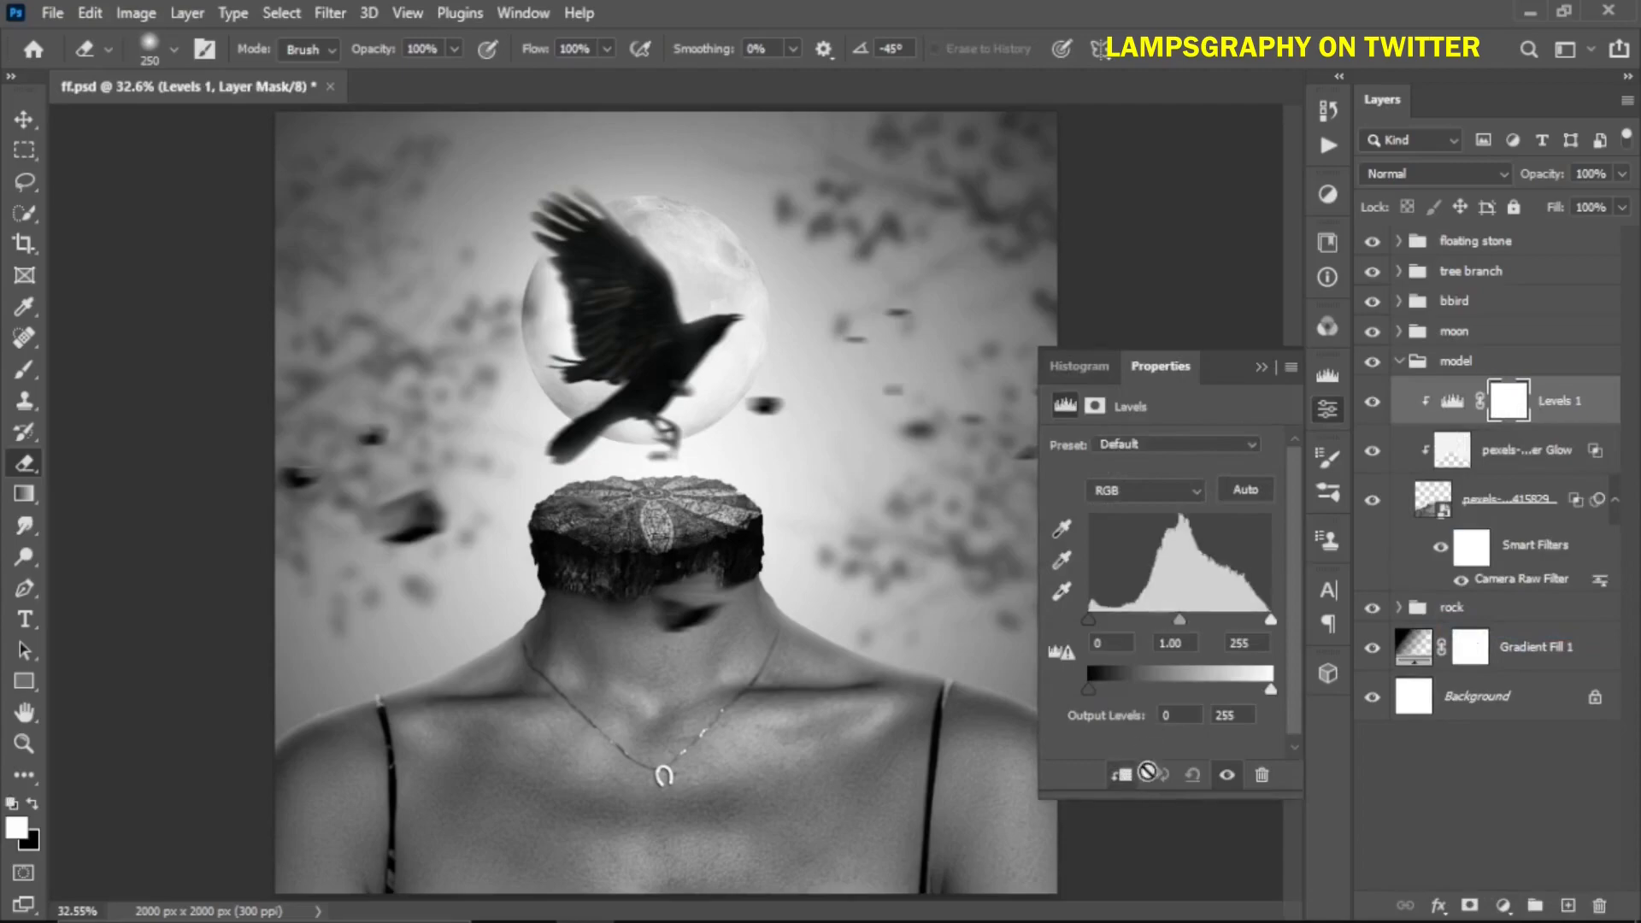
drag(1176, 683, 1164, 695)
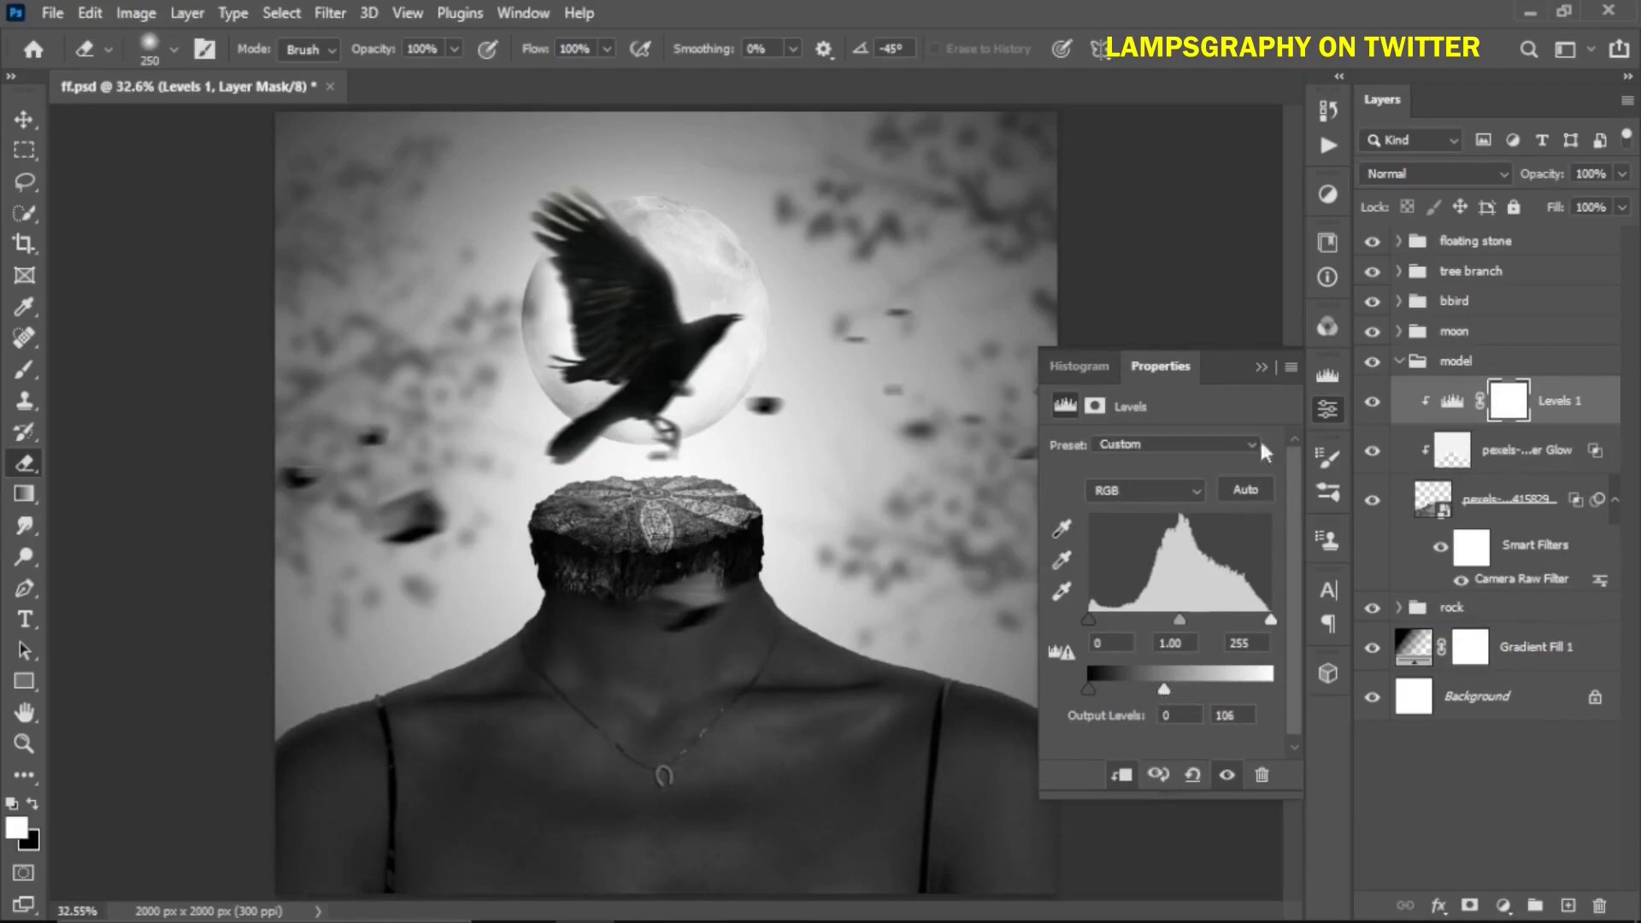
click(1262, 366)
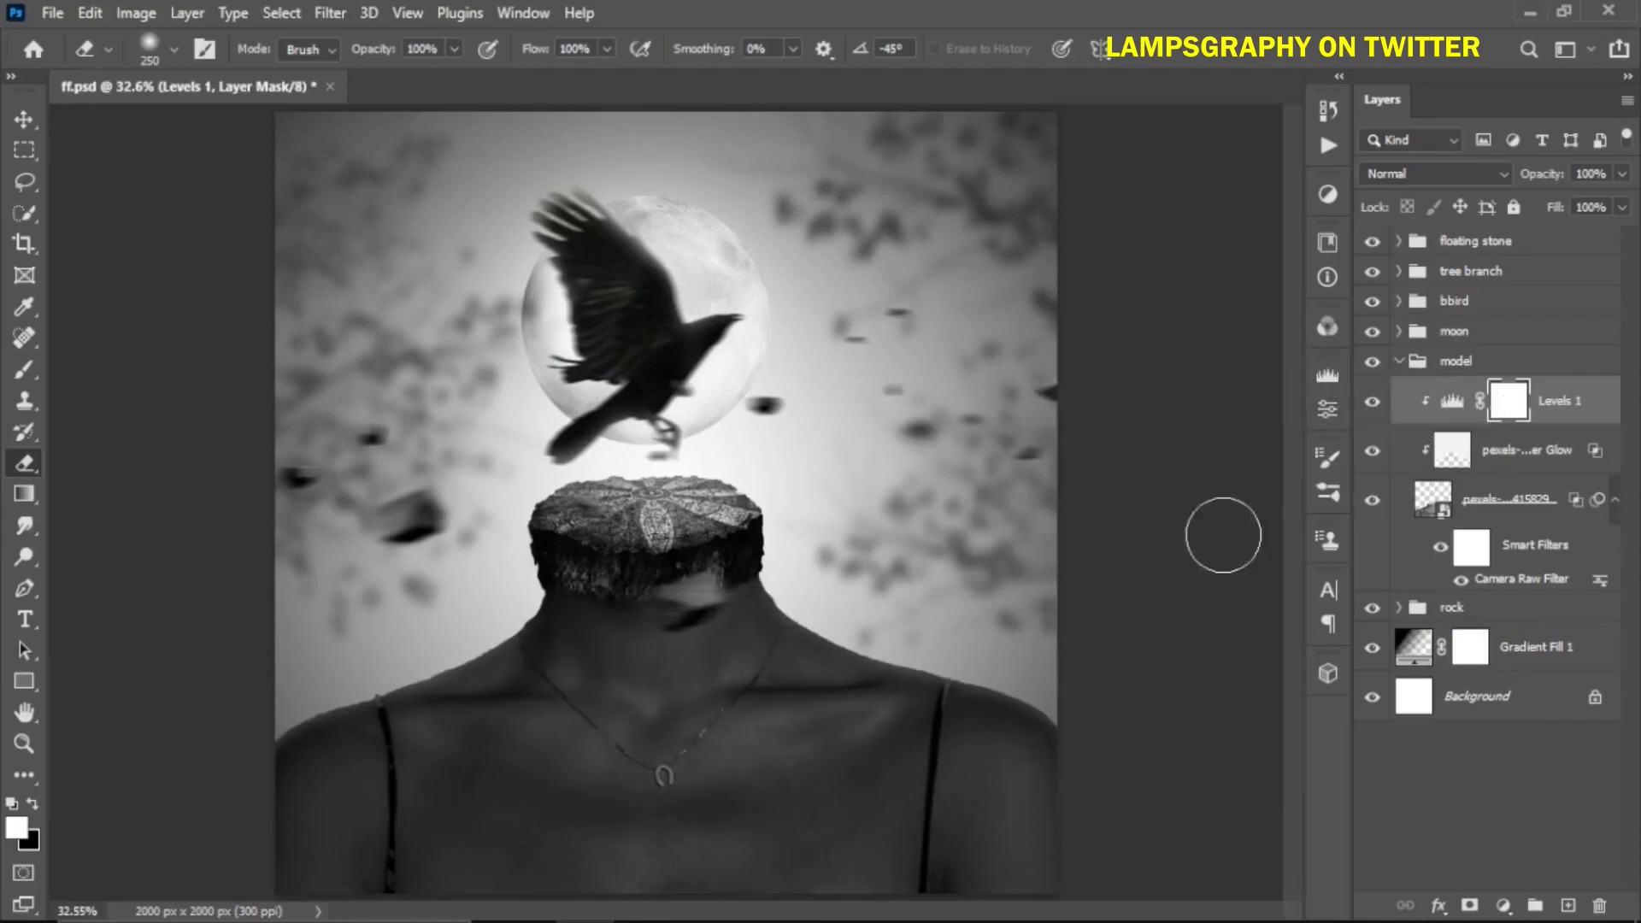
Erase the Levels mask over the model's neck and upper chest with a 900 px eraser
key(bracketright)
key(bracketright)
key(bracketright)
key(bracketright)
key(bracketright)
key(bracketright)
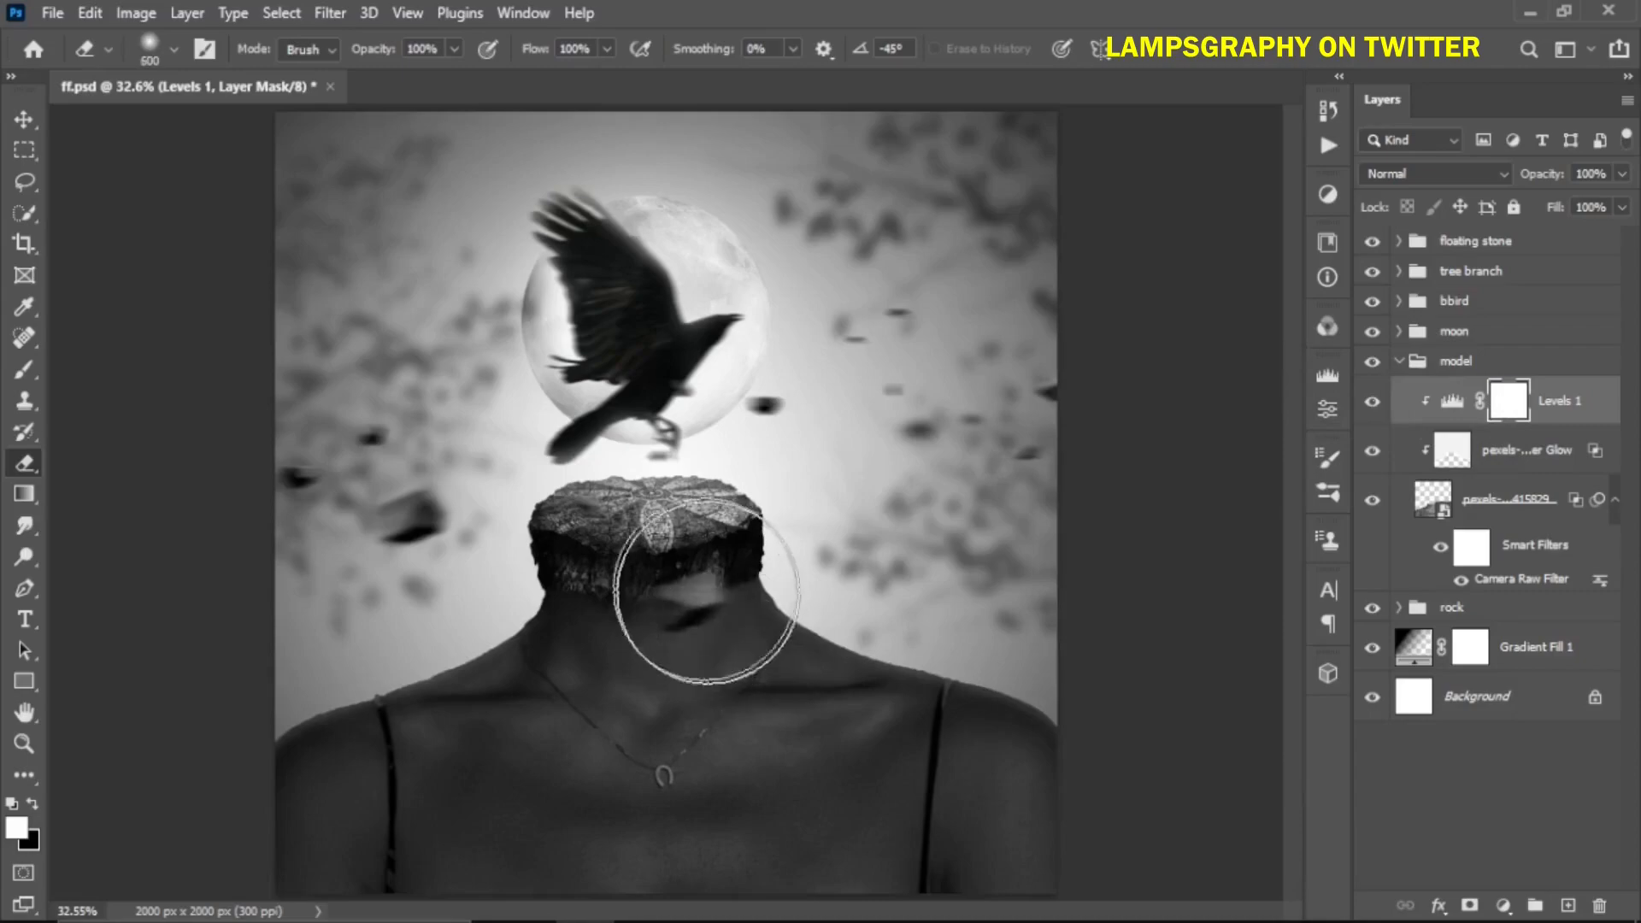
click(678, 592)
key(bracketright)
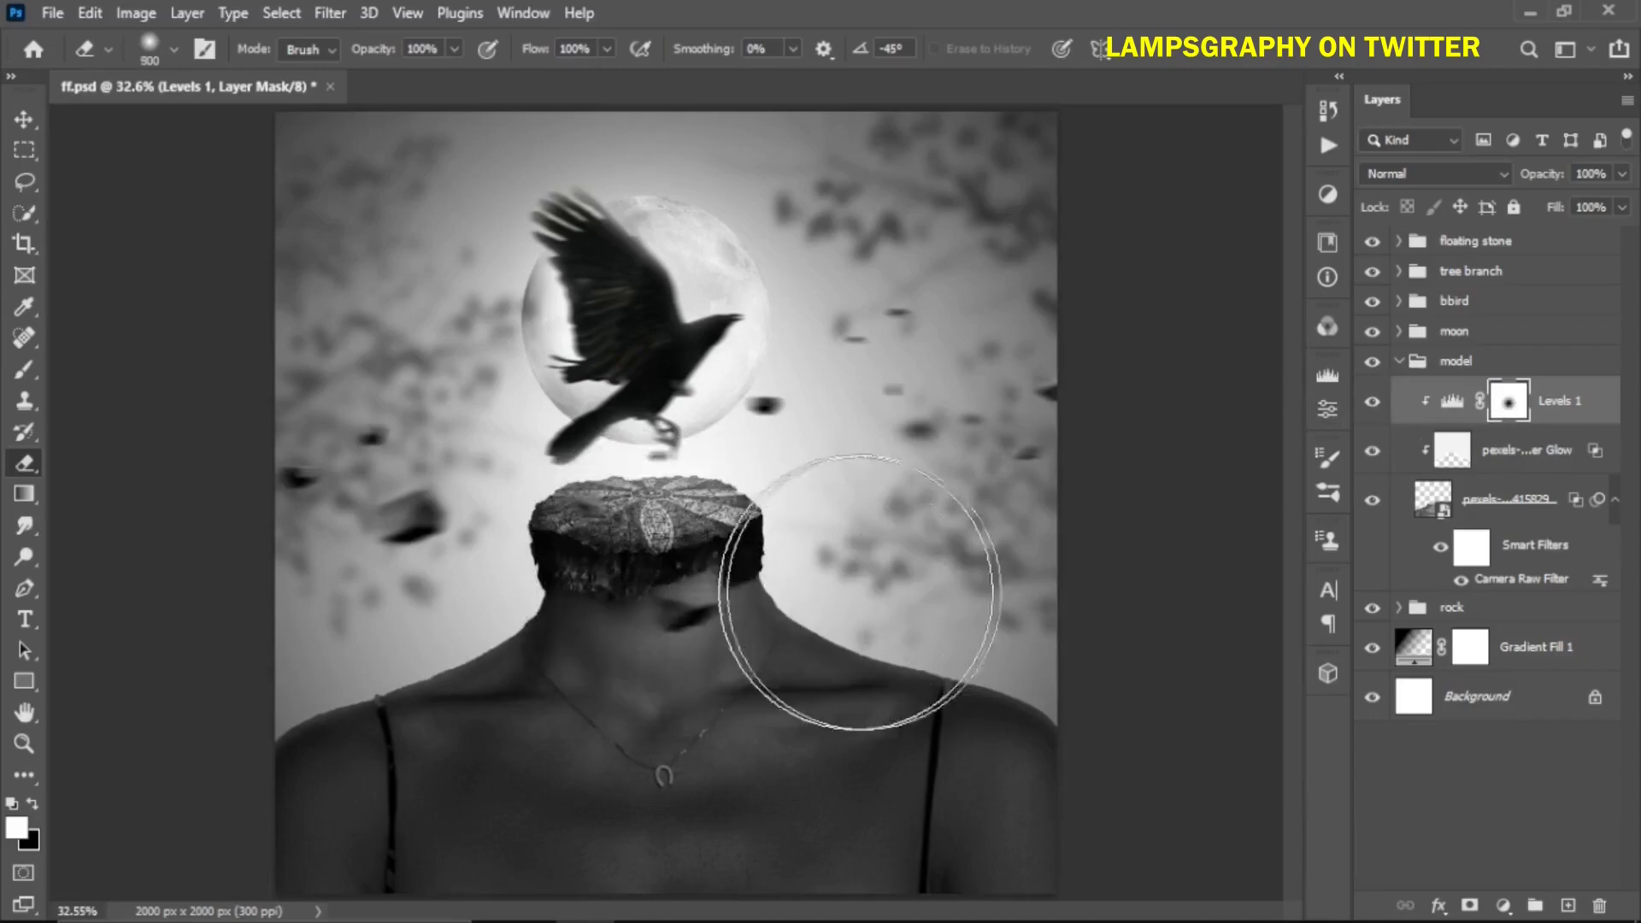
click(774, 630)
click(511, 614)
mouse_move(393, 574)
mouse_down()
mouse_move(715, 648)
mouse_move(813, 645)
mouse_move(948, 598)
mouse_move(1075, 594)
mouse_move(817, 582)
mouse_move(273, 605)
mouse_move(622, 562)
mouse_up()
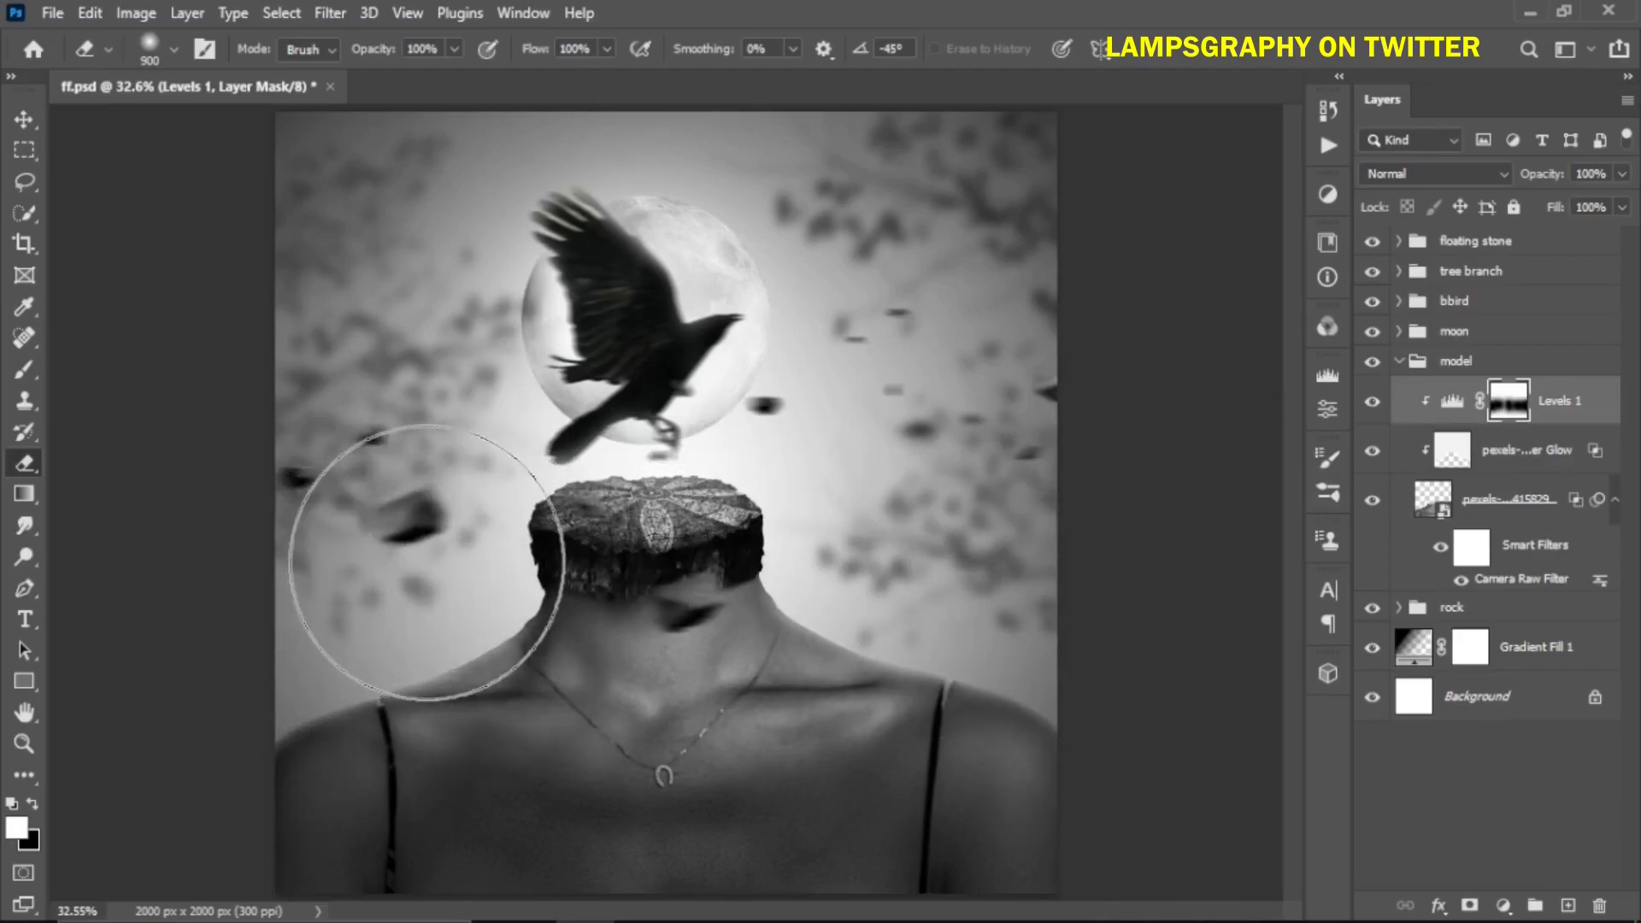
Collapse the model group, expand the rock group, and select the rock layer
click(1398, 361)
click(1400, 391)
click(1500, 448)
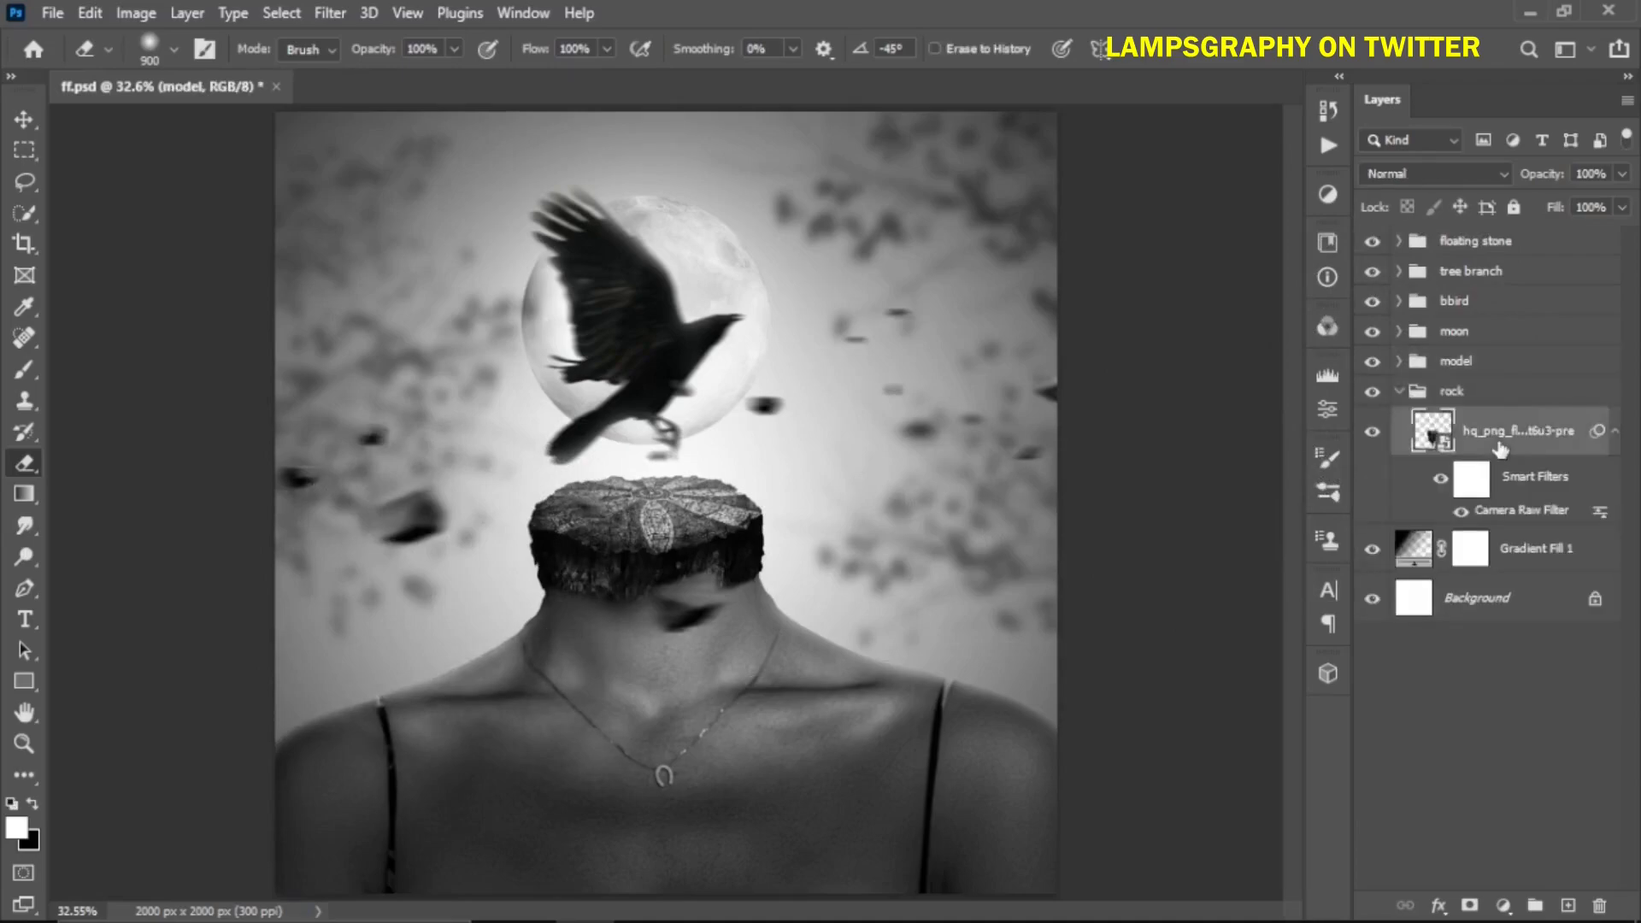
Add a Levels adjustment clipped to the rock layer with the output white level lowered to 87
click(1503, 907)
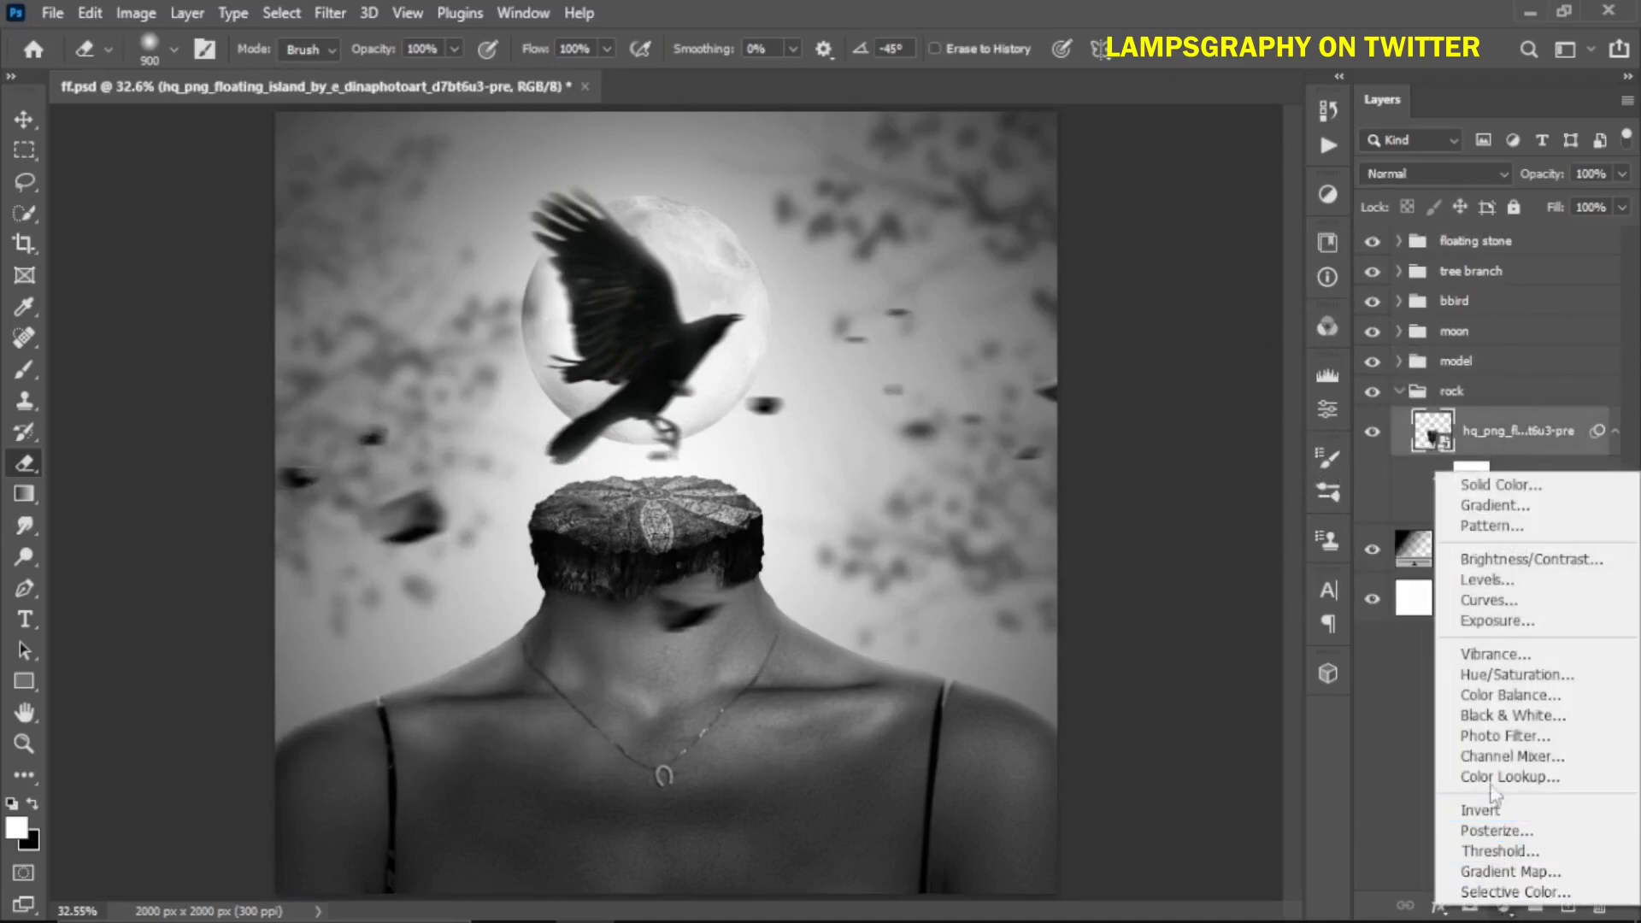
click(1490, 577)
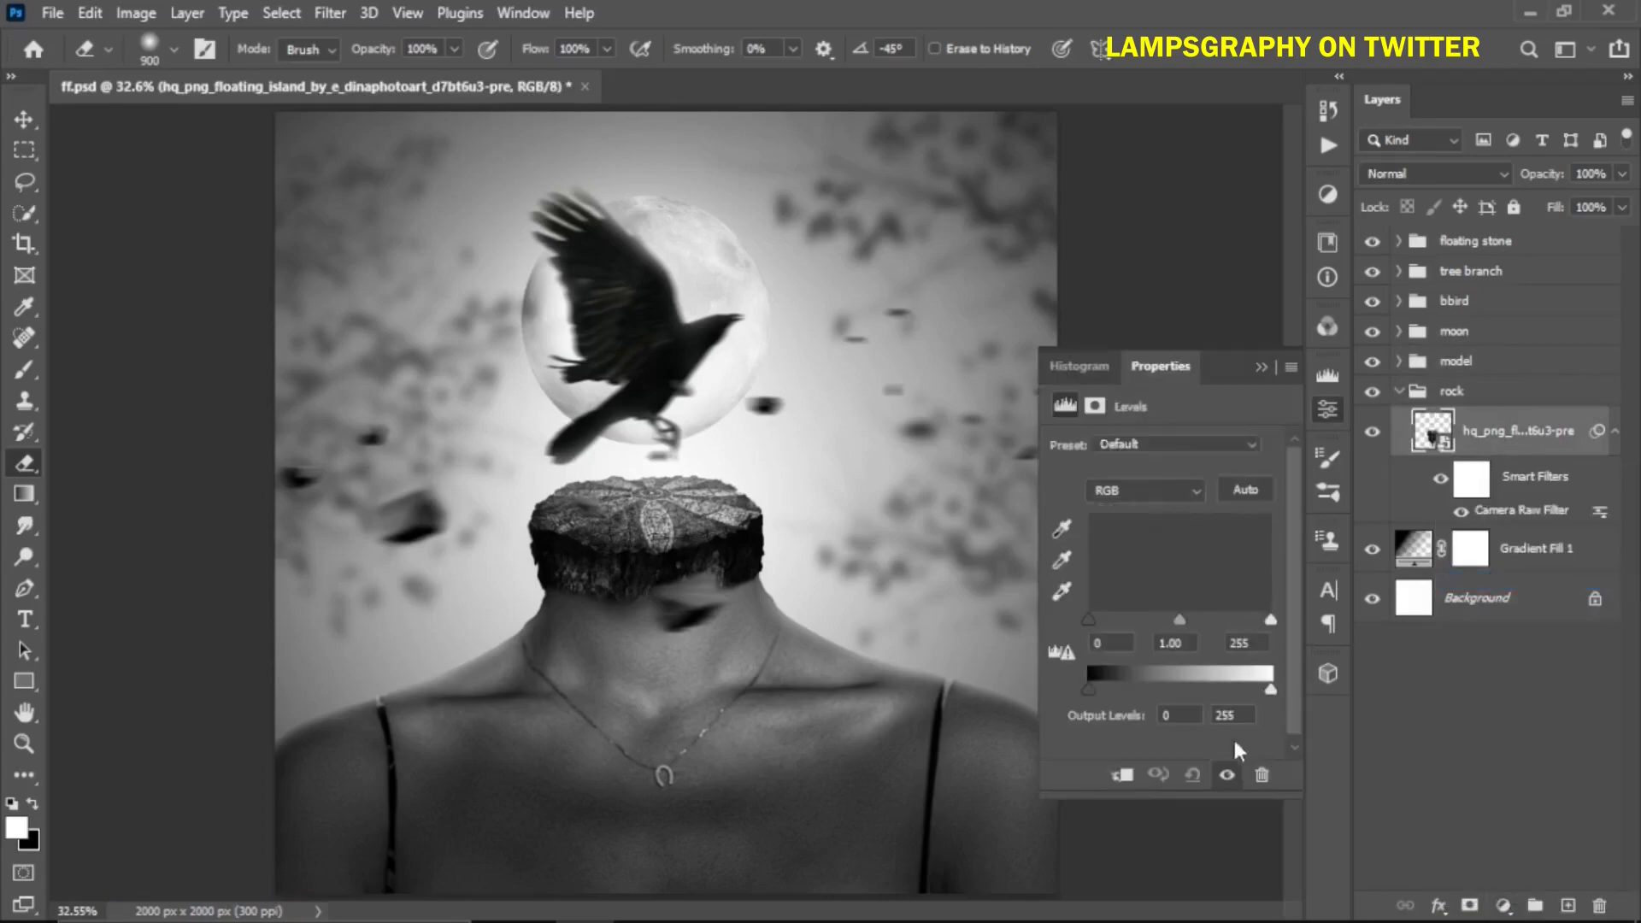
click(1122, 775)
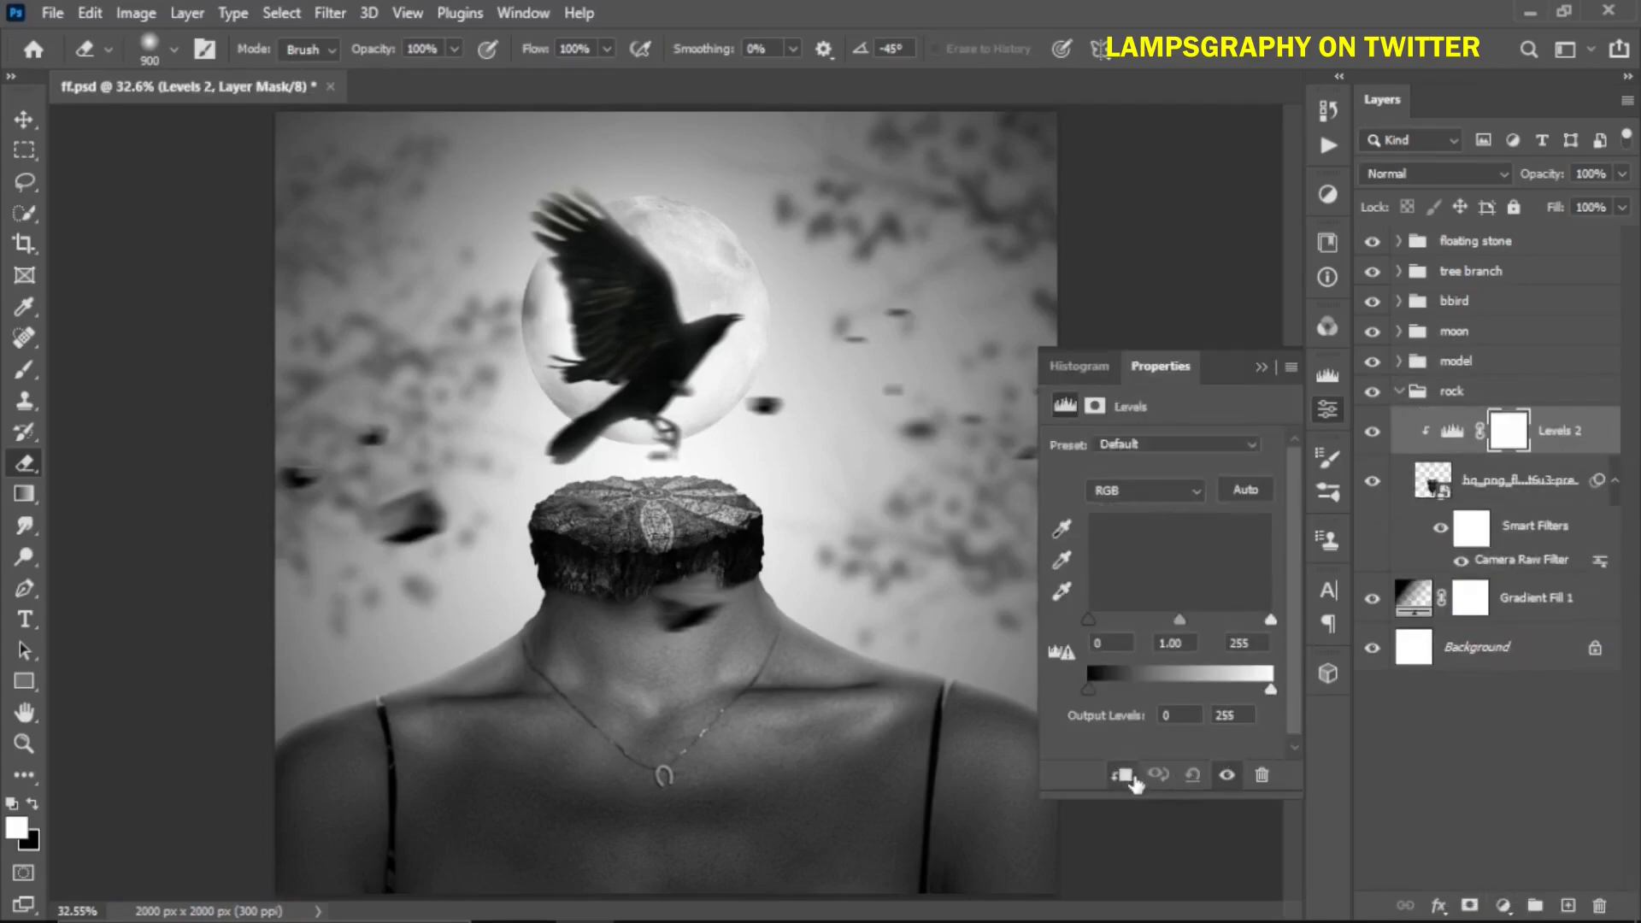
drag(1160, 692, 1155, 689)
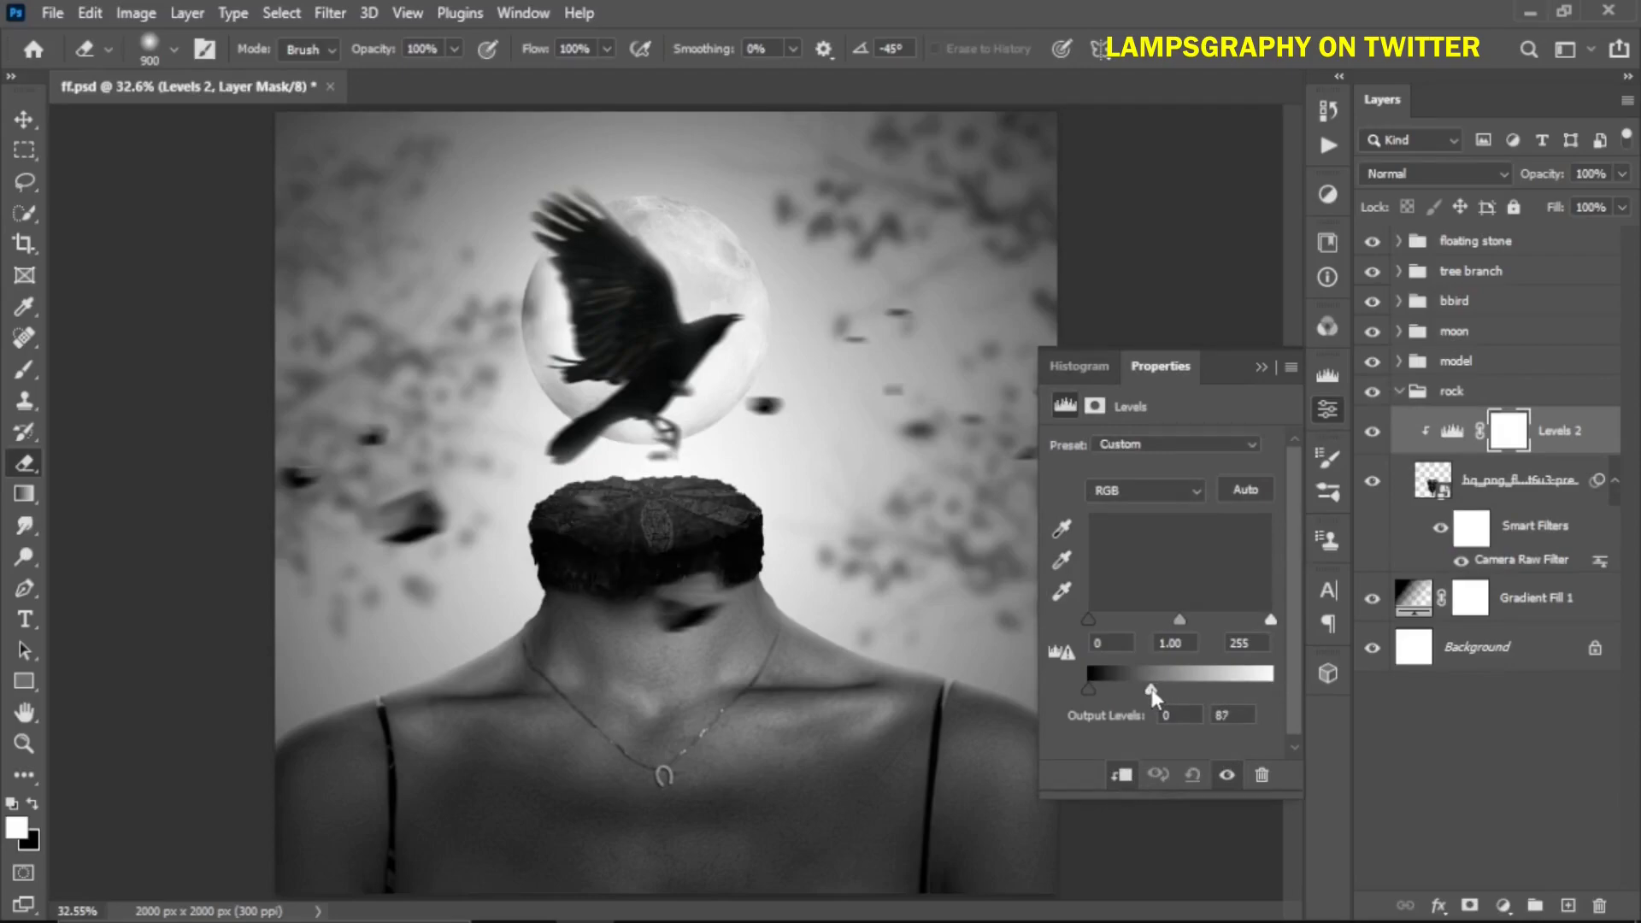
drag(1163, 687, 1164, 689)
click(1261, 368)
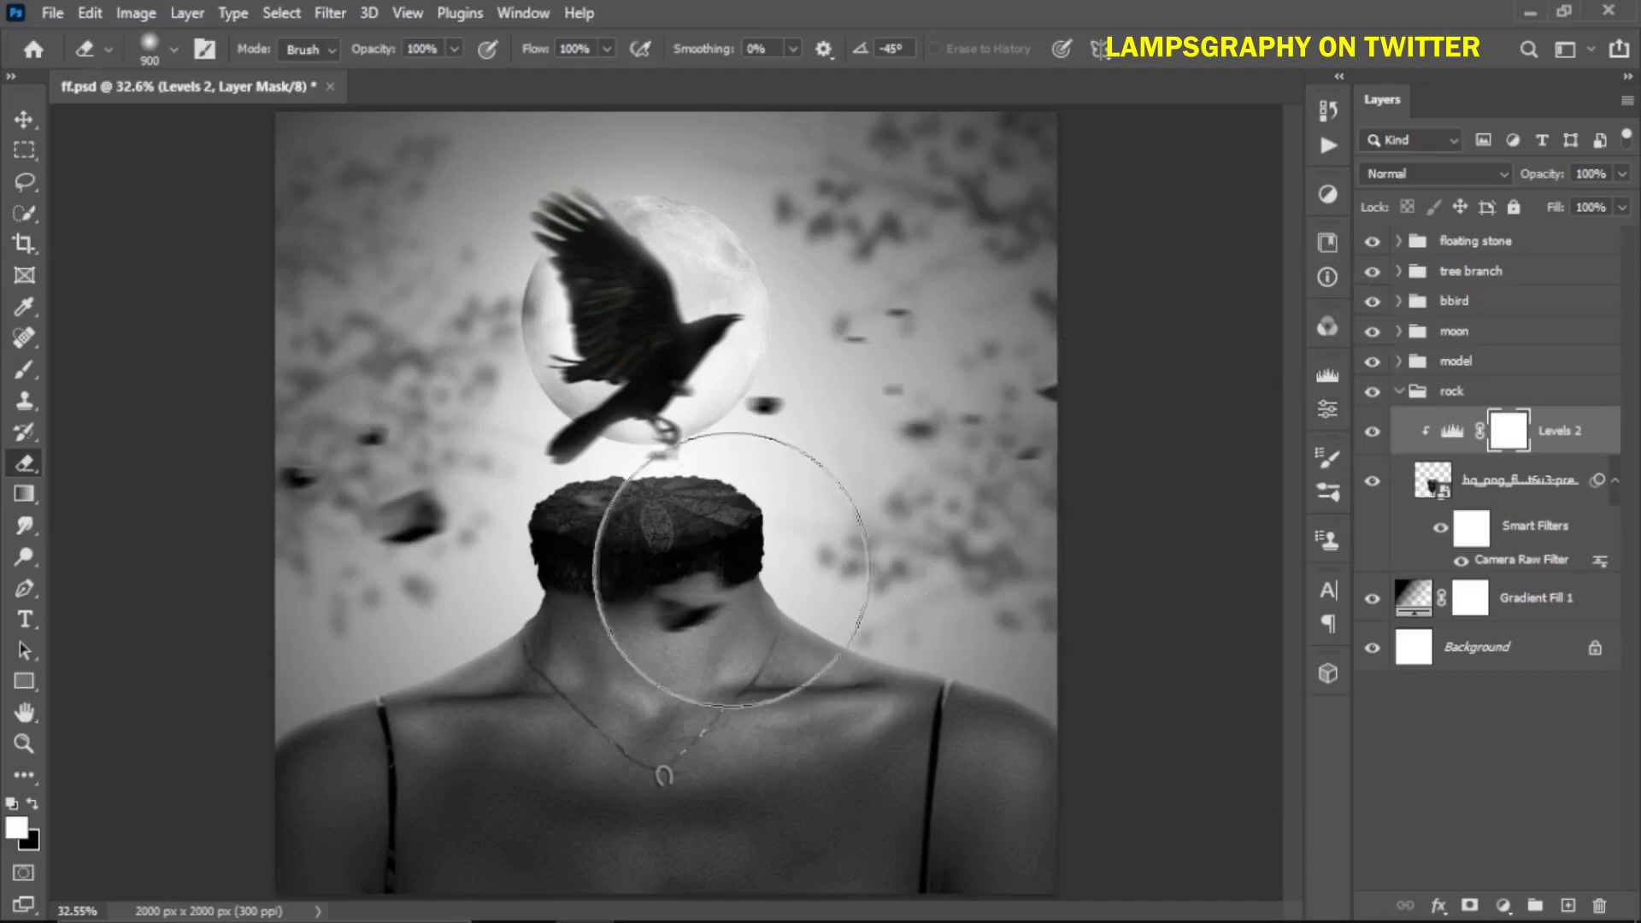
Erase the rock Levels mask over the top of the rock and reset the brush colours
key(bracketleft)
key(bracketleft)
key(bracketleft)
key(bracketleft)
key(bracketleft)
key(bracketleft)
key(bracketleft)
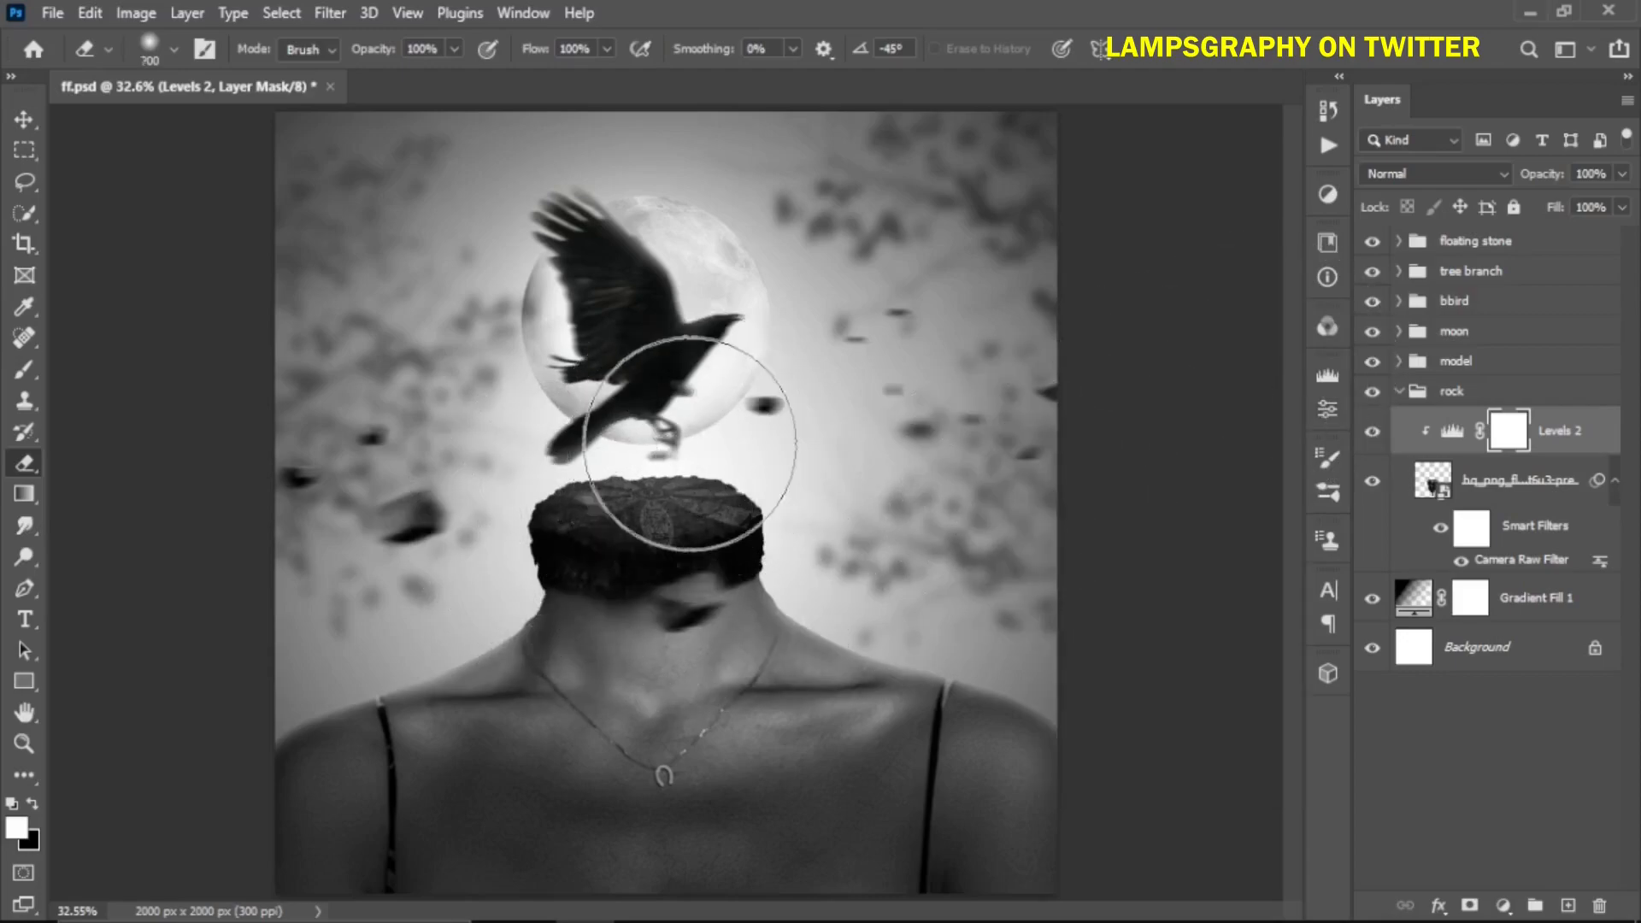
key(bracketright)
mouse_move(679, 472)
mouse_down()
mouse_move(573, 447)
mouse_move(613, 478)
mouse_move(705, 464)
mouse_move(729, 440)
mouse_move(745, 465)
mouse_move(537, 488)
mouse_move(719, 532)
mouse_move(734, 490)
mouse_move(562, 491)
mouse_move(741, 535)
mouse_move(693, 549)
mouse_move(548, 536)
mouse_move(637, 559)
mouse_move(761, 556)
mouse_move(612, 566)
mouse_move(621, 532)
mouse_move(545, 519)
mouse_move(673, 530)
mouse_move(761, 509)
mouse_move(649, 535)
mouse_move(587, 524)
mouse_move(730, 500)
mouse_move(550, 511)
mouse_move(735, 539)
mouse_move(537, 559)
mouse_move(775, 535)
mouse_move(567, 553)
mouse_move(740, 519)
mouse_up()
key(bracketleft)
key(bracketleft)
key(bracketleft)
click(33, 804)
key(x)
key(x)
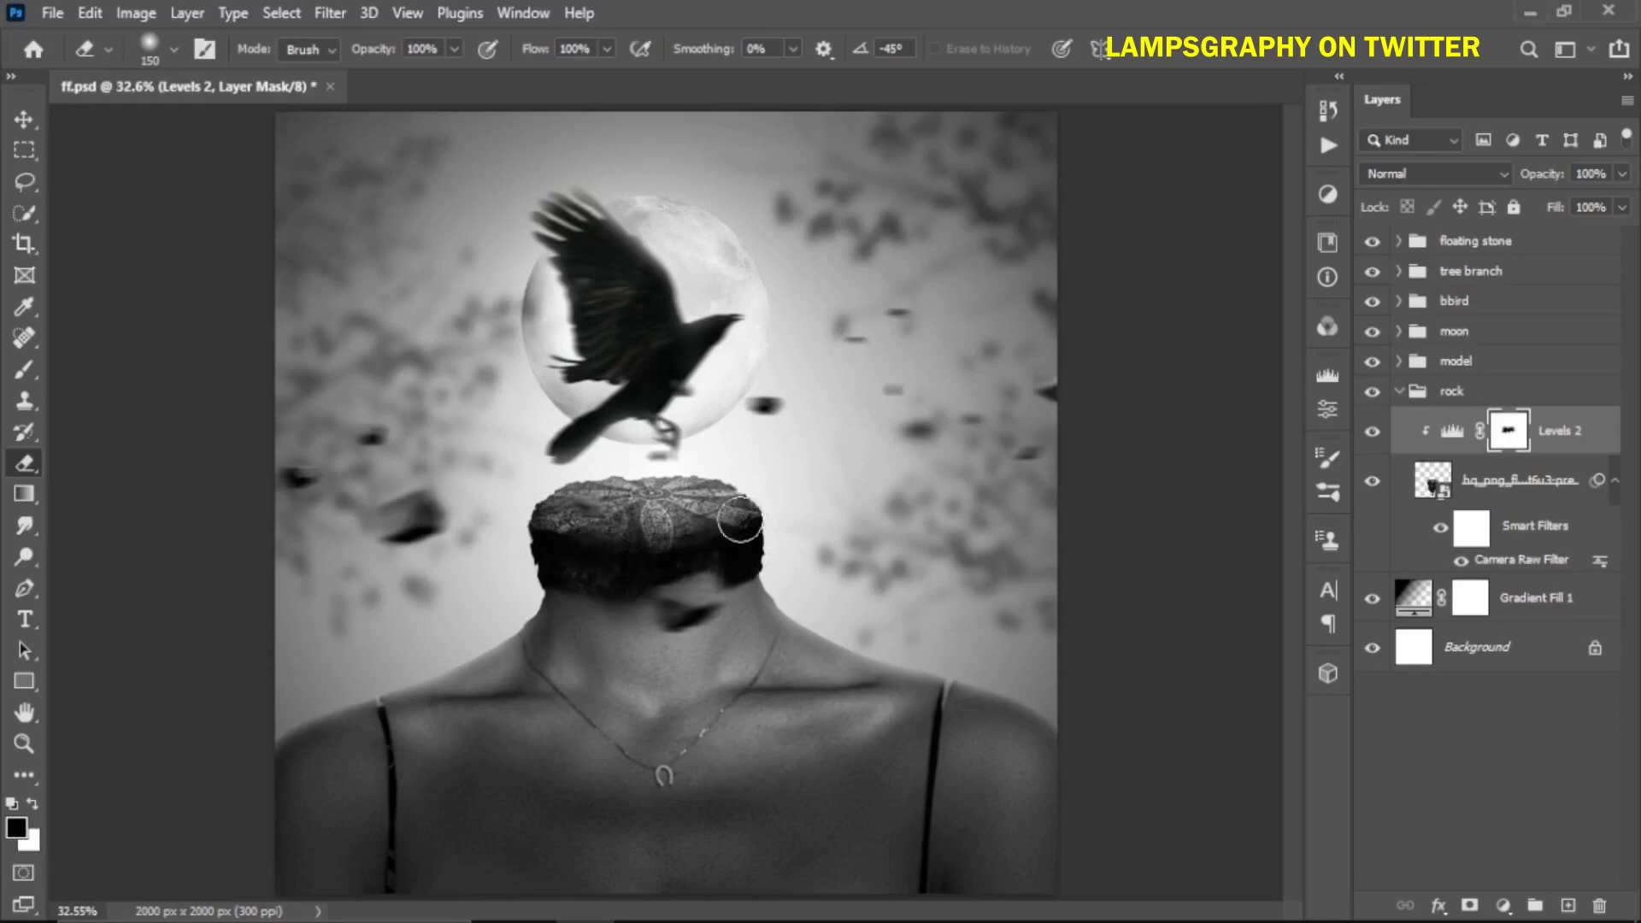
Collapse the rock group, expand the model group, and set the model Levels output white level to 59
click(1398, 391)
click(1417, 361)
click(1399, 361)
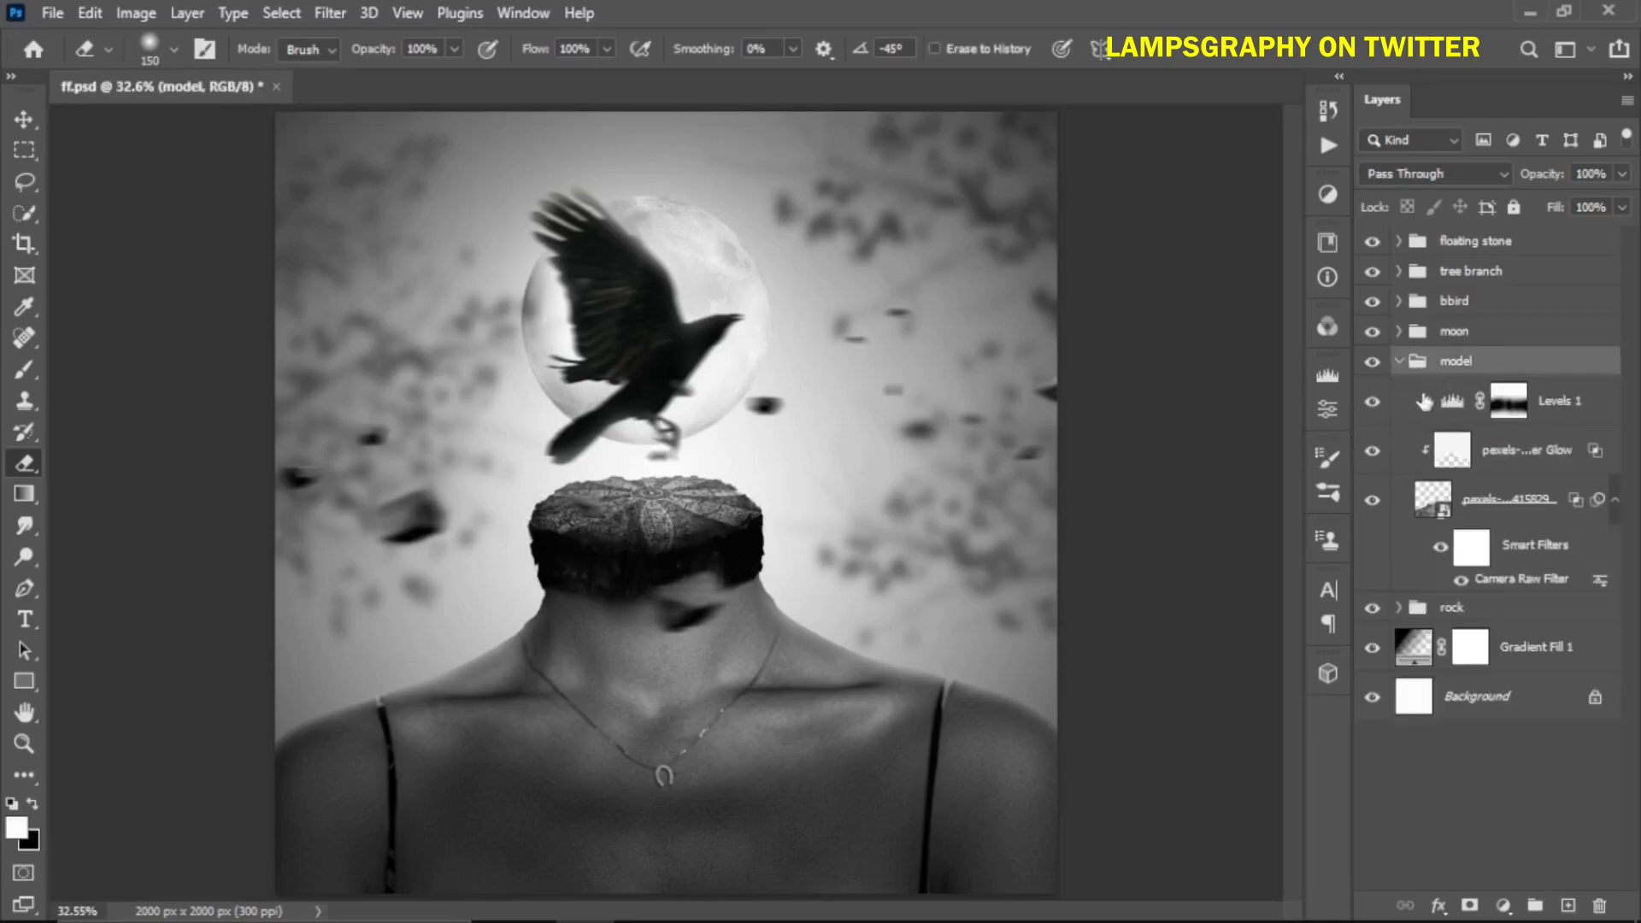
double_click(1446, 404)
drag(1160, 689, 1131, 688)
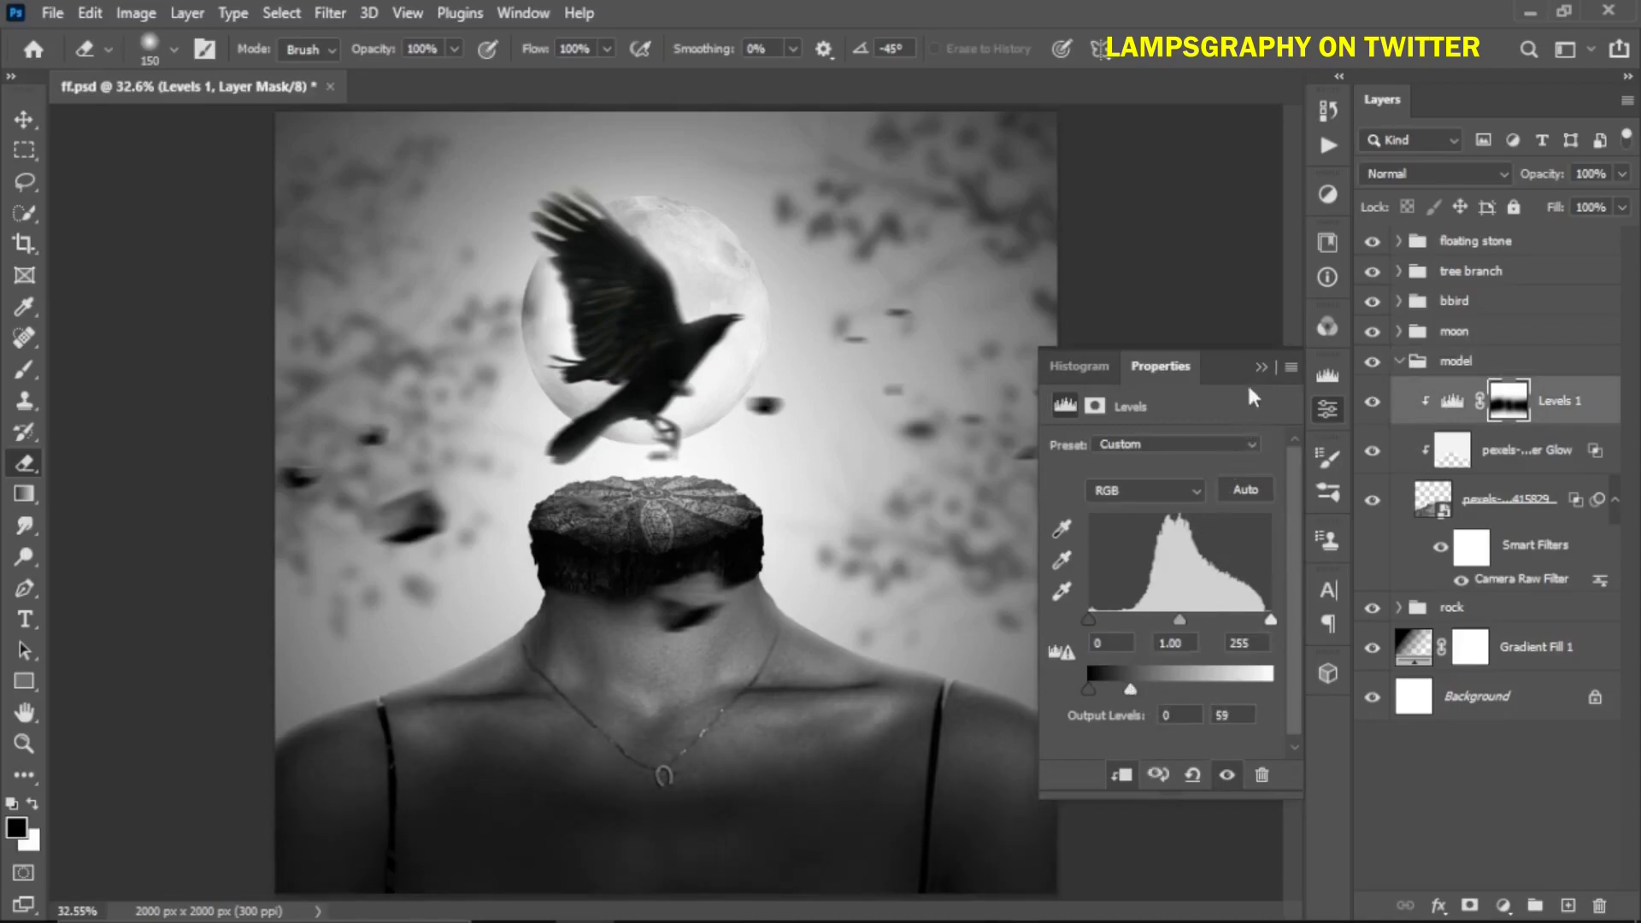
click(1259, 365)
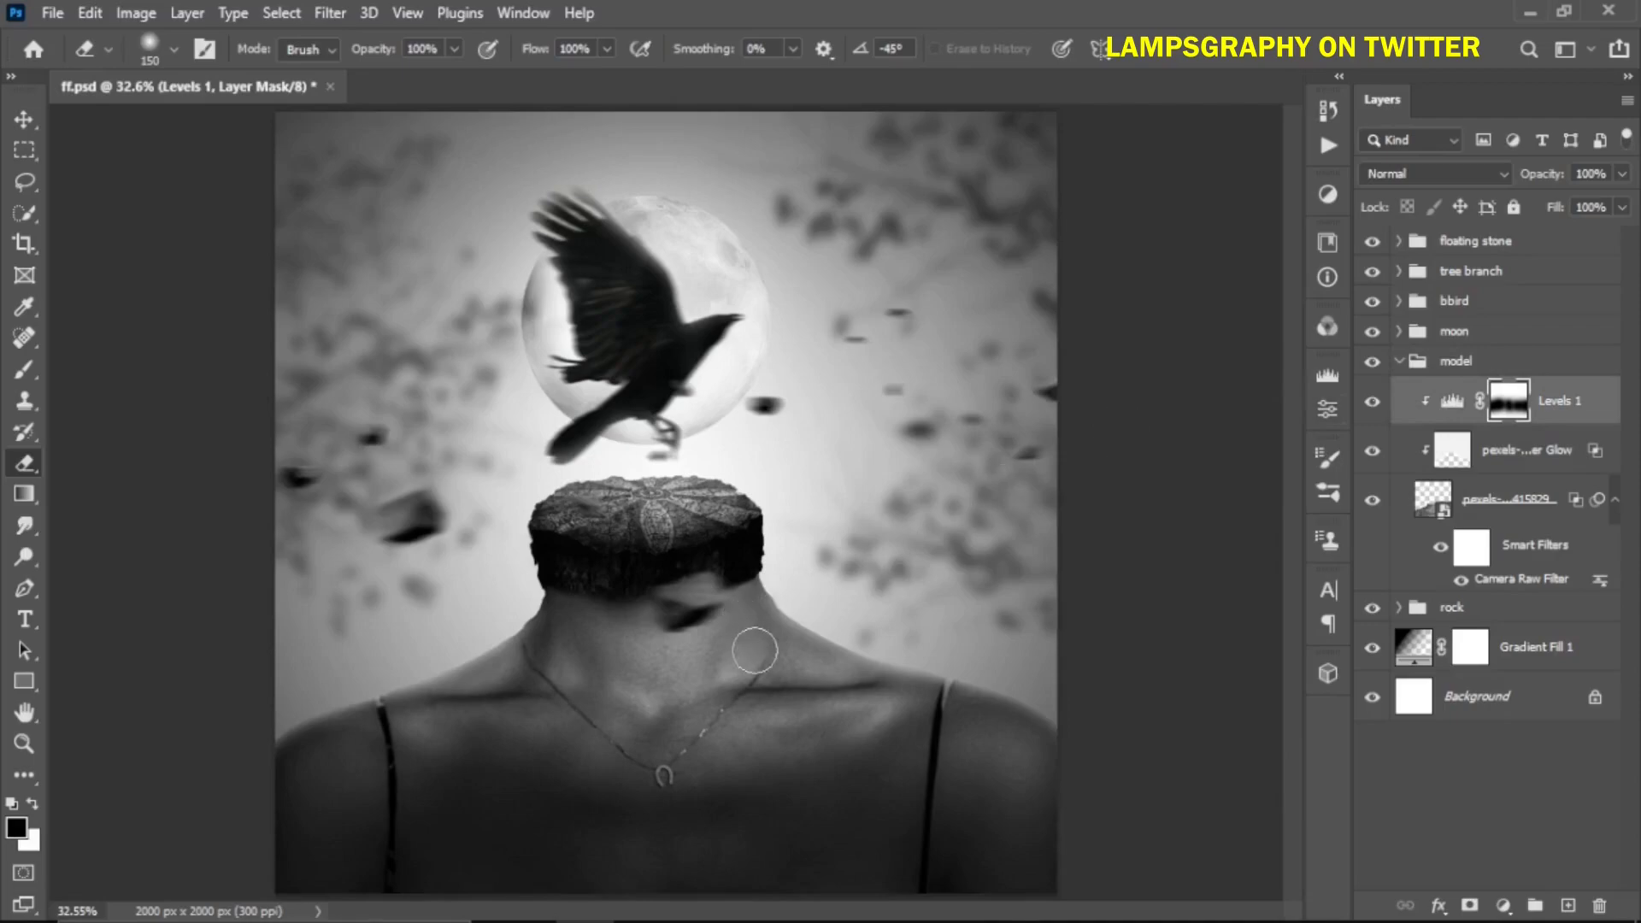
Erase the model Levels mask over the neck and chest with an 800 px brush
key(bracketright)
key(bracketright)
key(bracketright)
key(bracketright)
key(bracketright)
key(bracketright)
key(bracketright)
key(bracketright)
key(bracketright)
key(x)
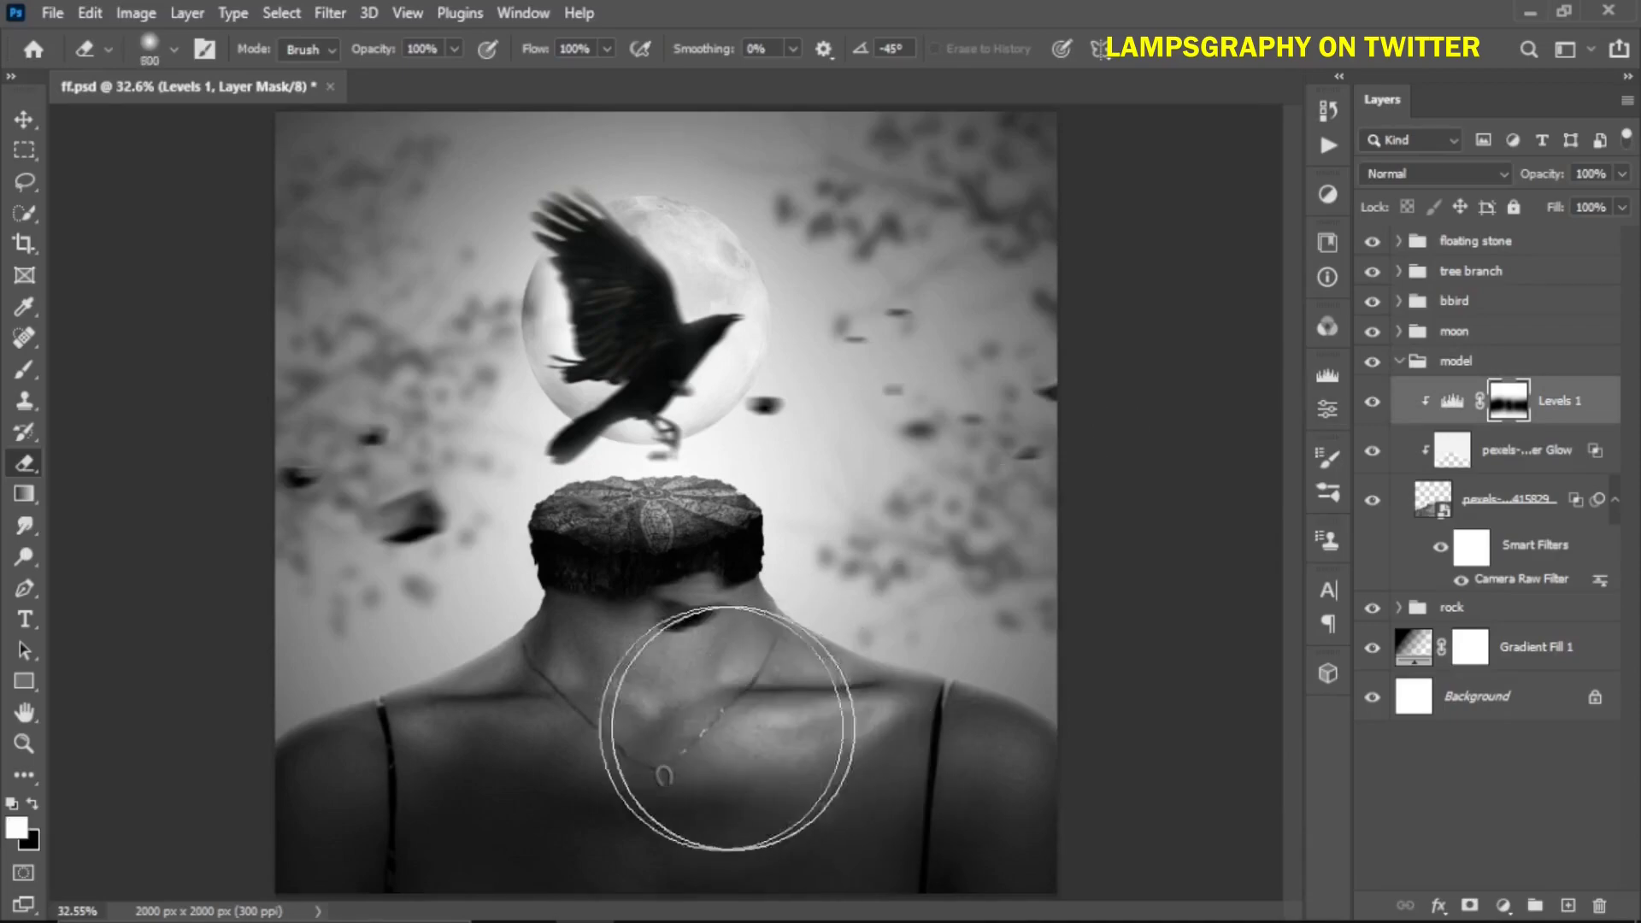
mouse_move(609, 716)
mouse_down()
mouse_move(516, 696)
mouse_move(502, 659)
mouse_move(678, 652)
mouse_up()
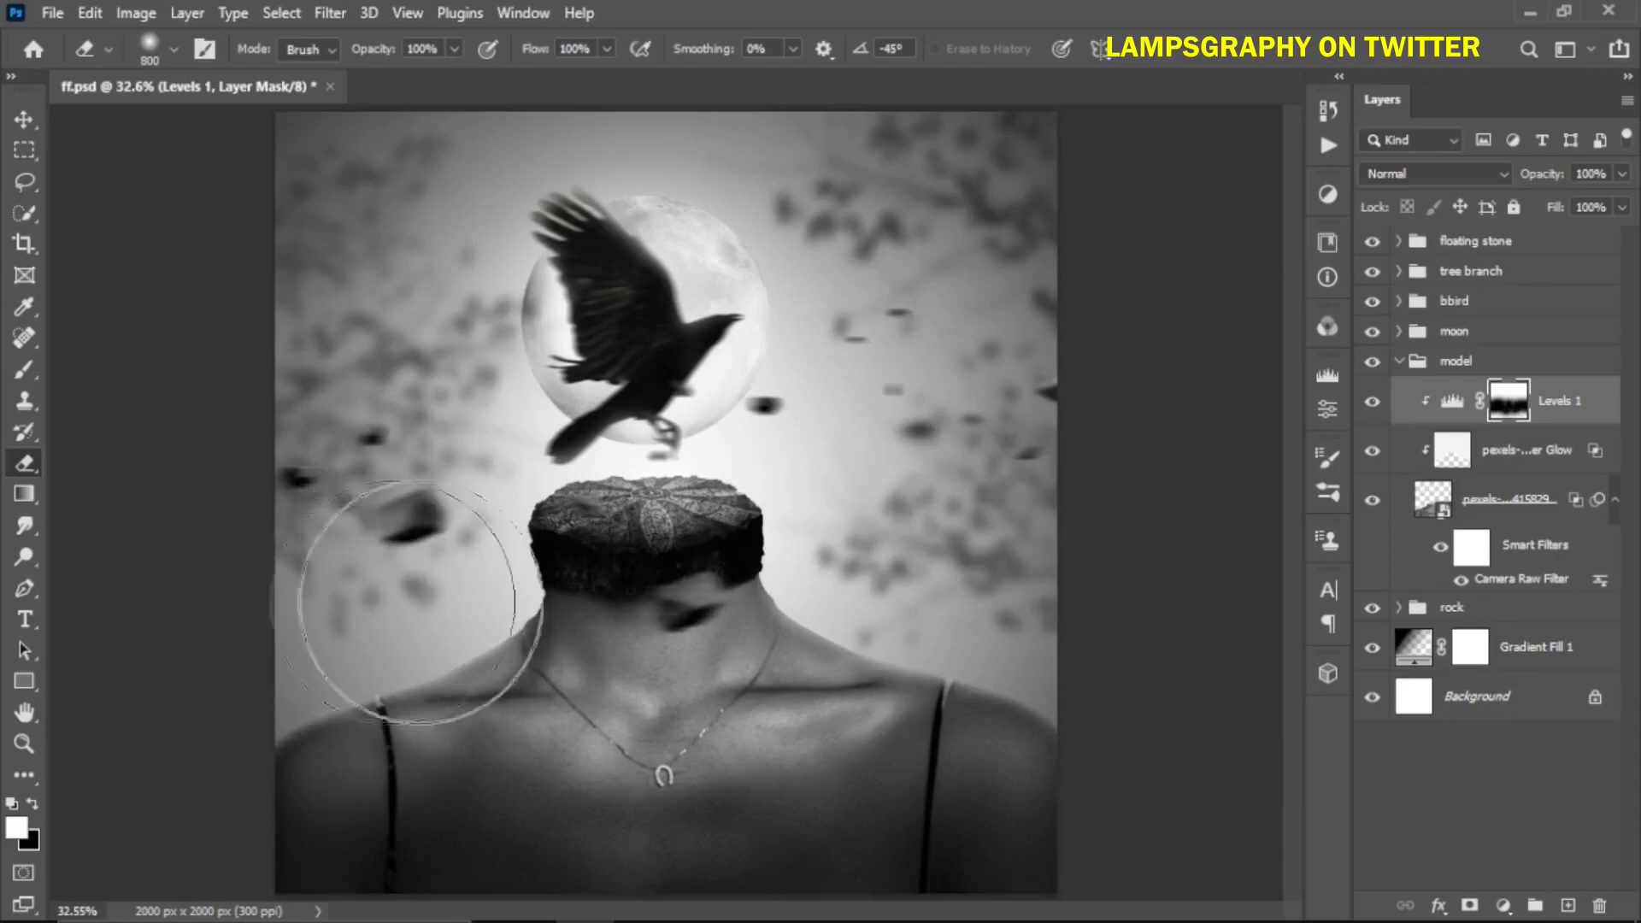
Collapse the model group and add a Color Lookup adjustment above the floating stone group using Soft_Warming.look
click(1397, 361)
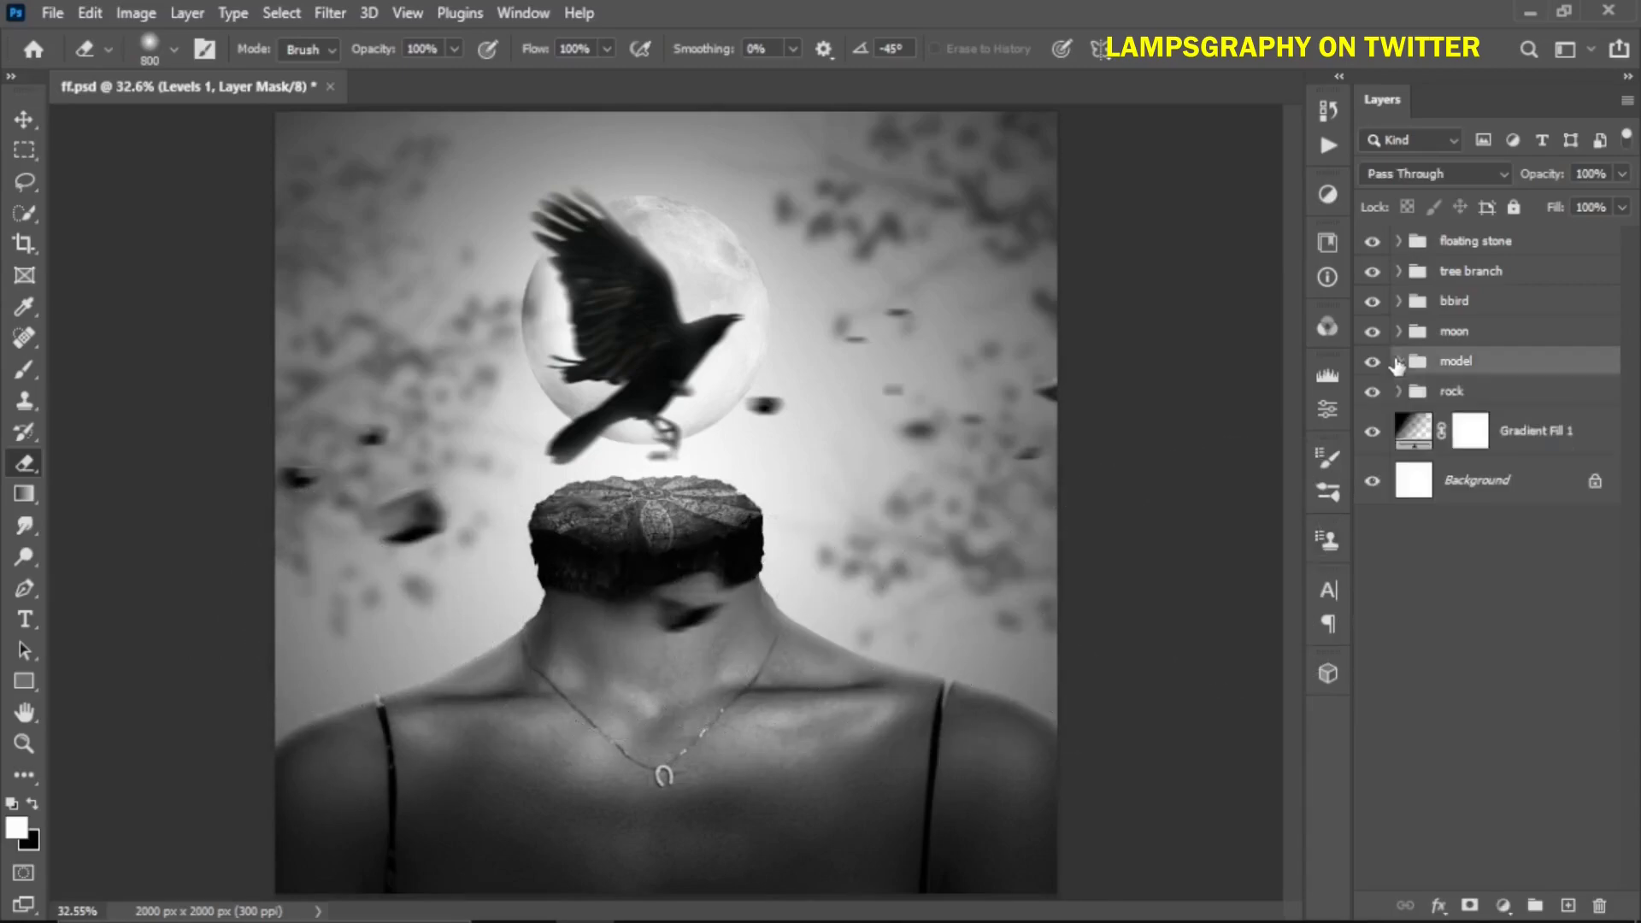
click(1471, 243)
key(v)
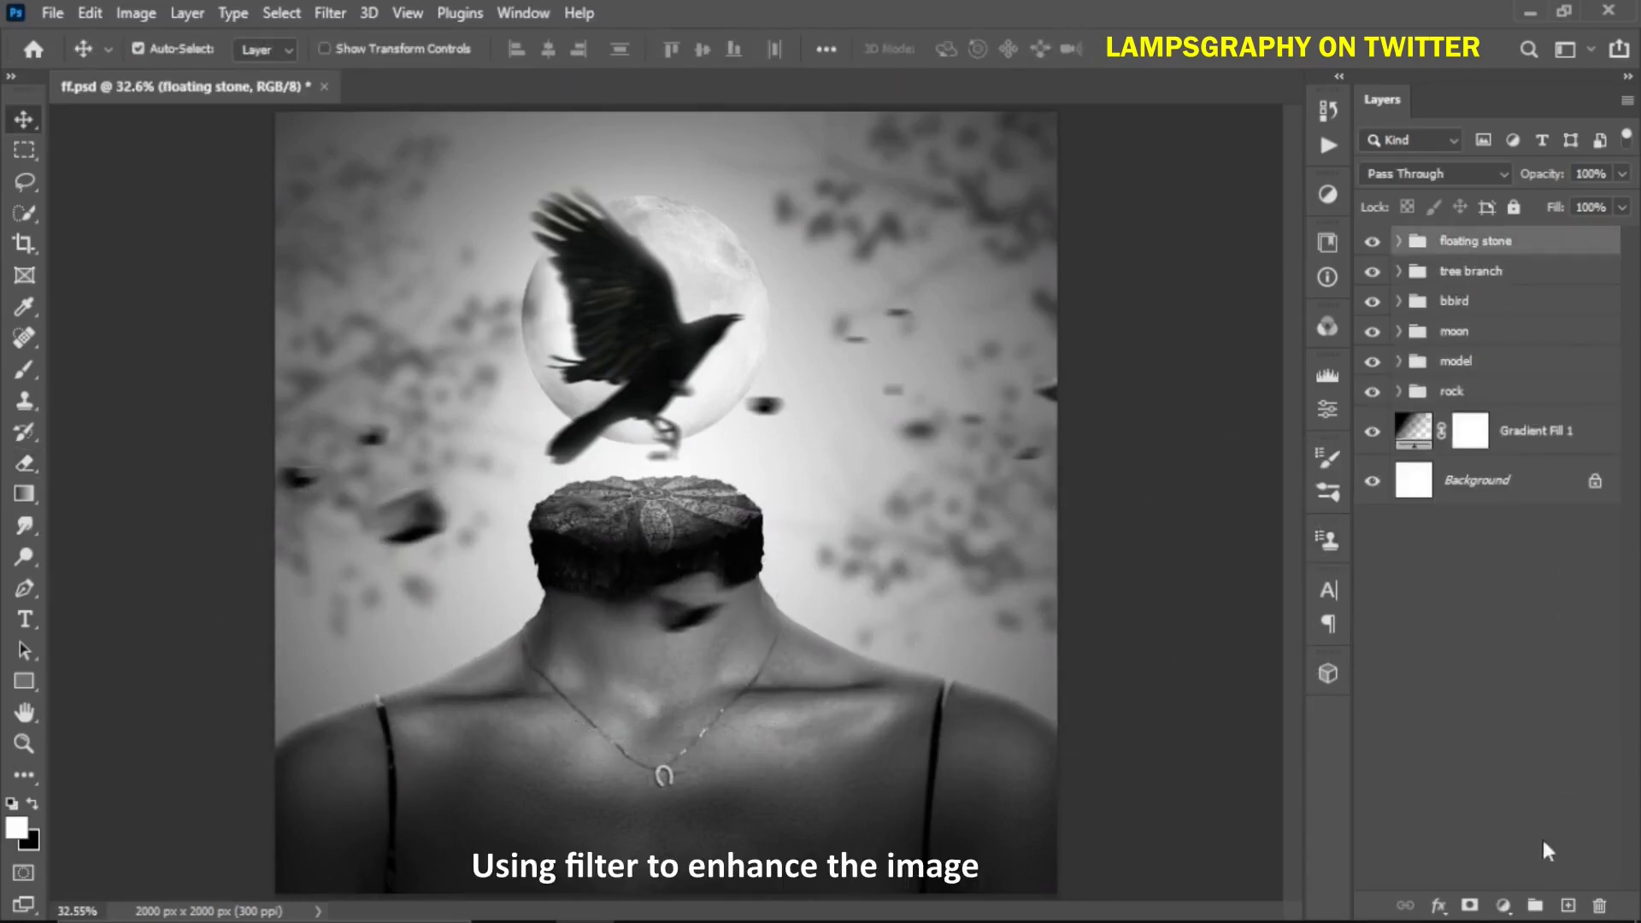
click(1504, 908)
click(1492, 774)
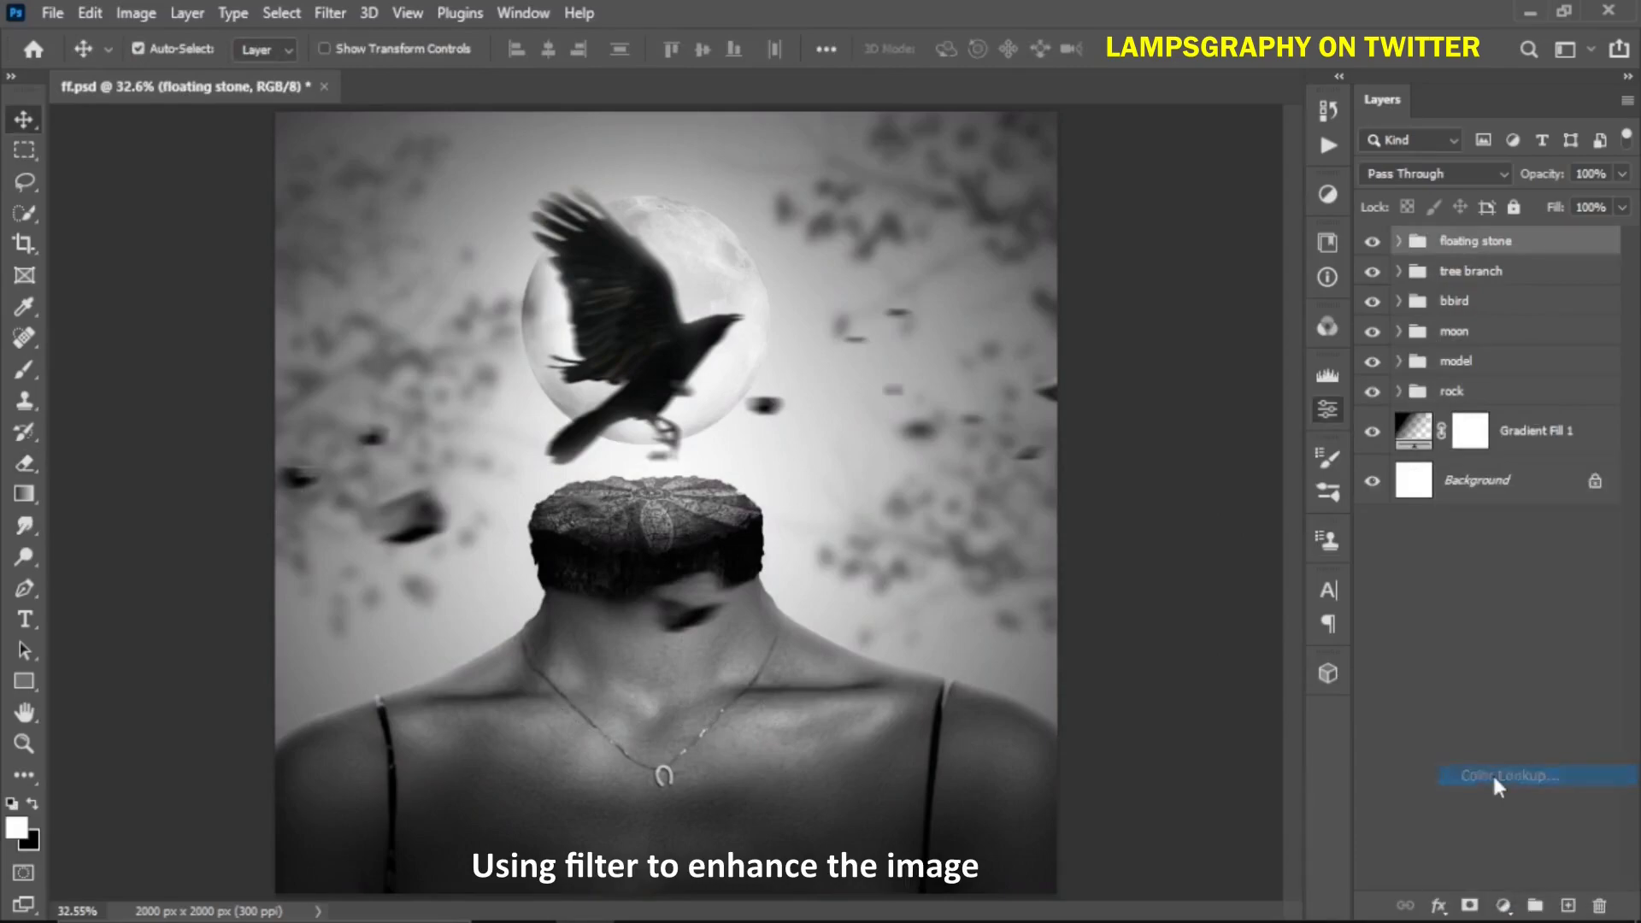
click(1181, 448)
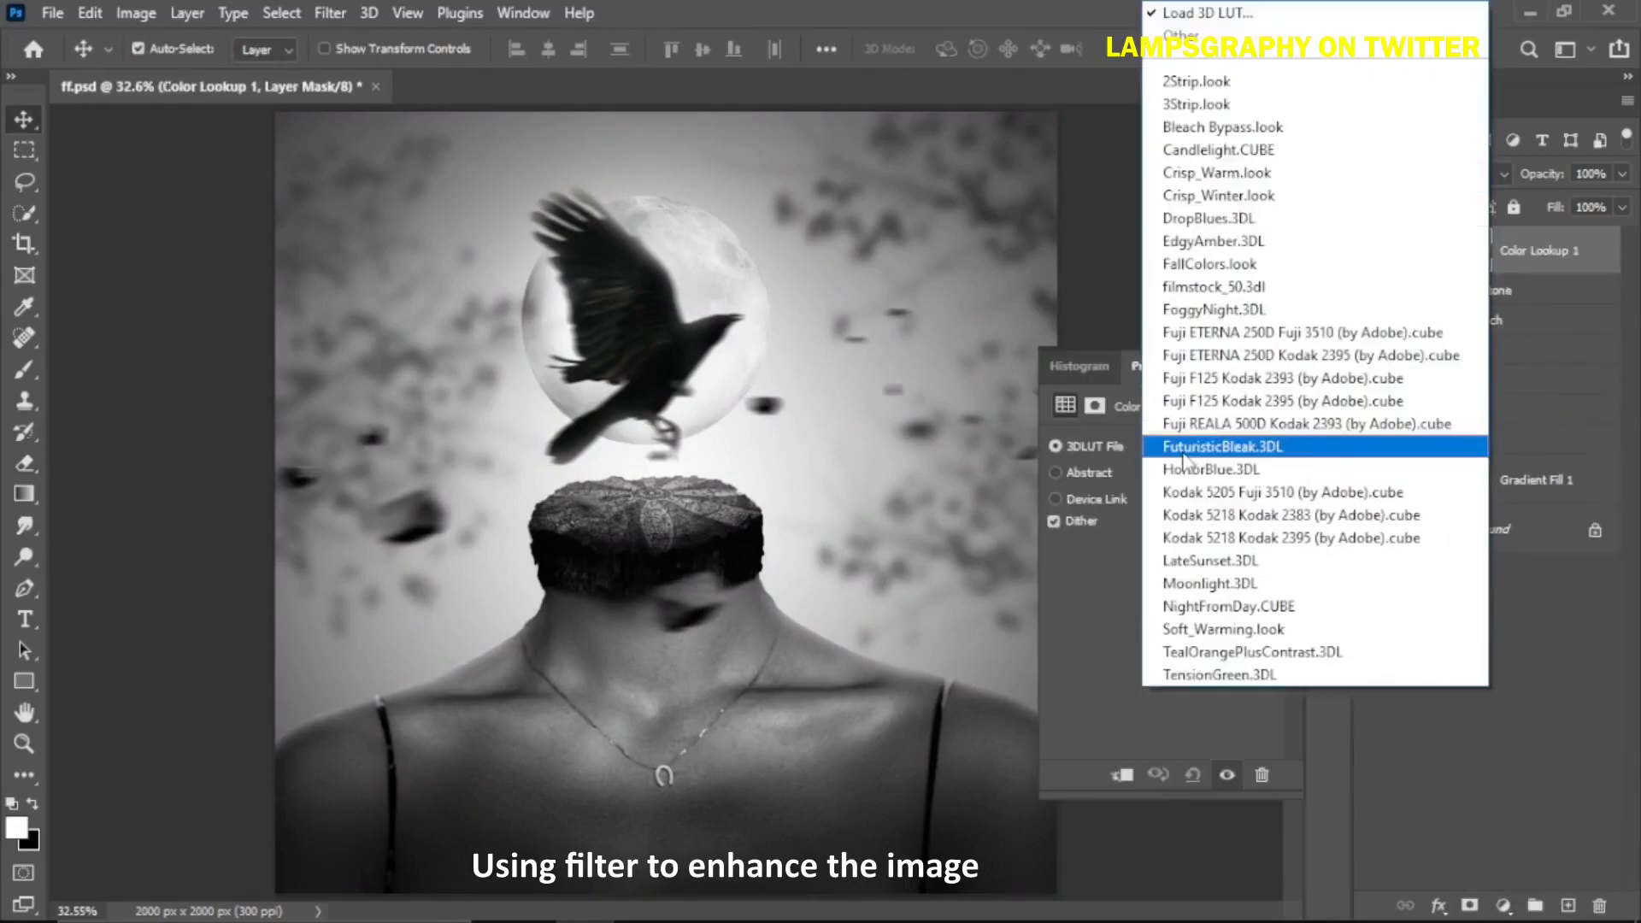
click(1202, 630)
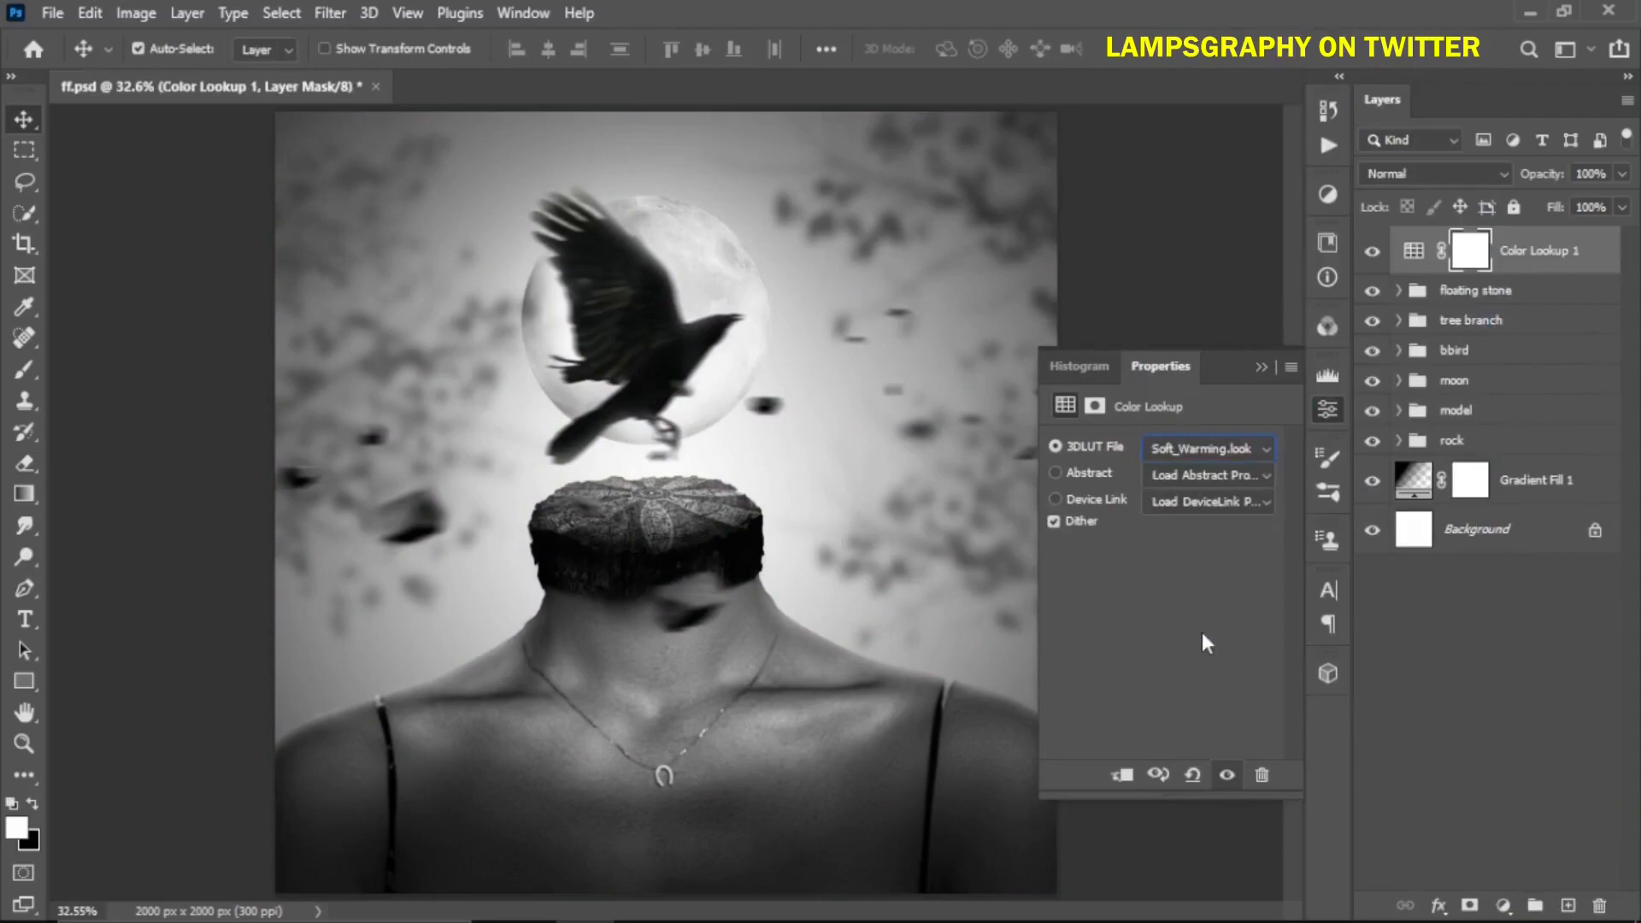
click(1261, 367)
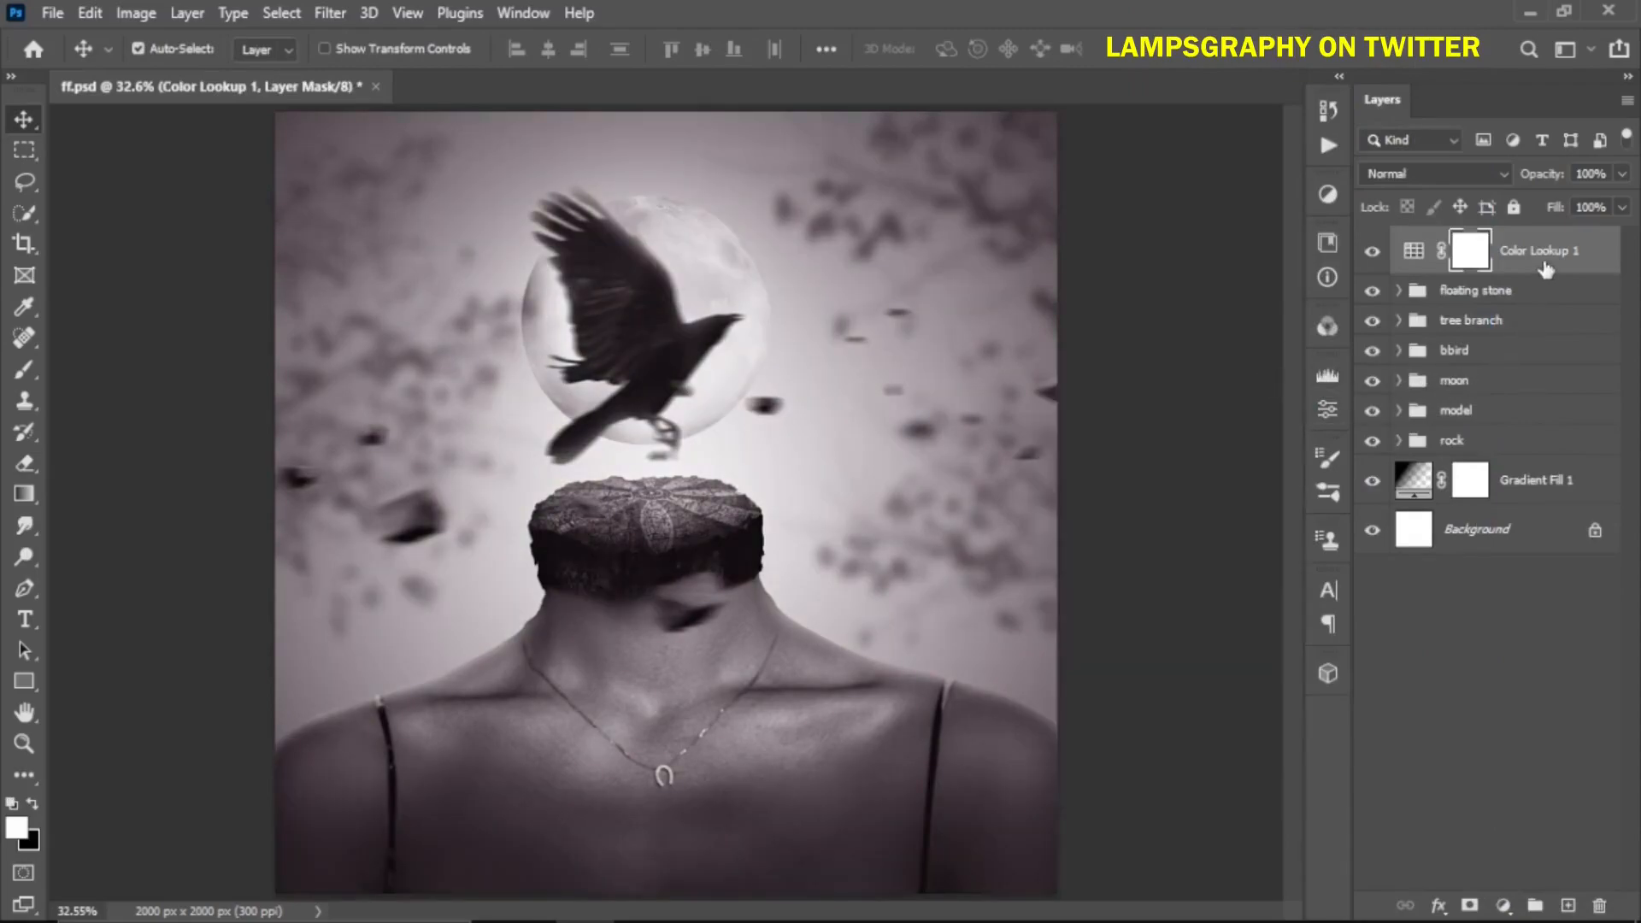
Add a Curves adjustment, pull down the Blue channel curve, and set the layer opacity to 16%
click(1508, 906)
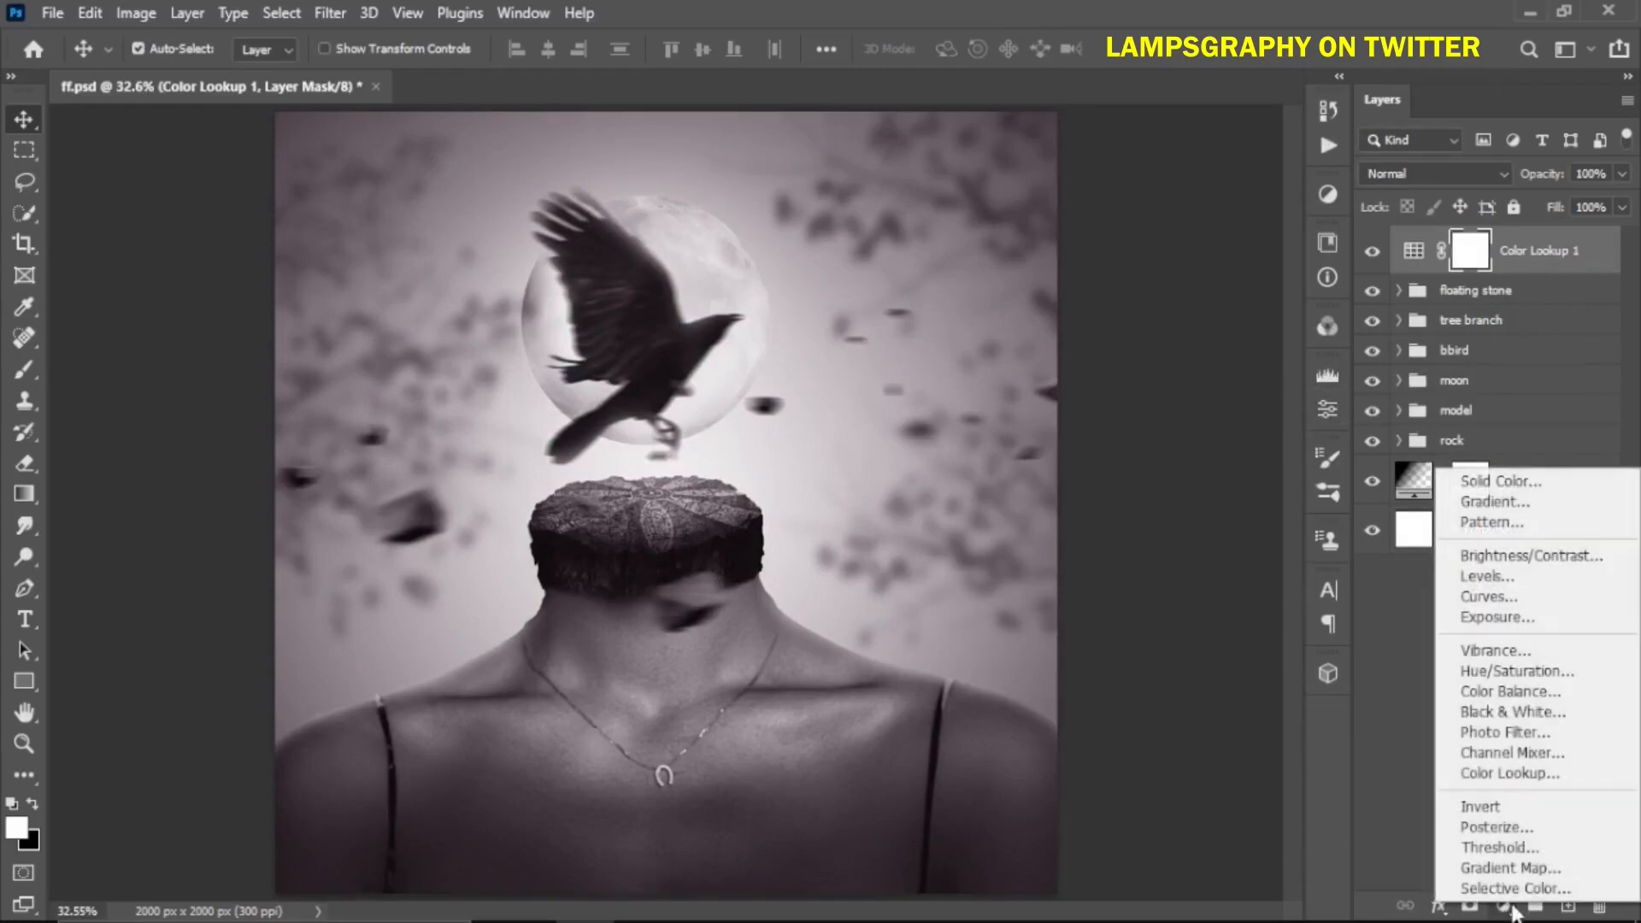
click(1504, 590)
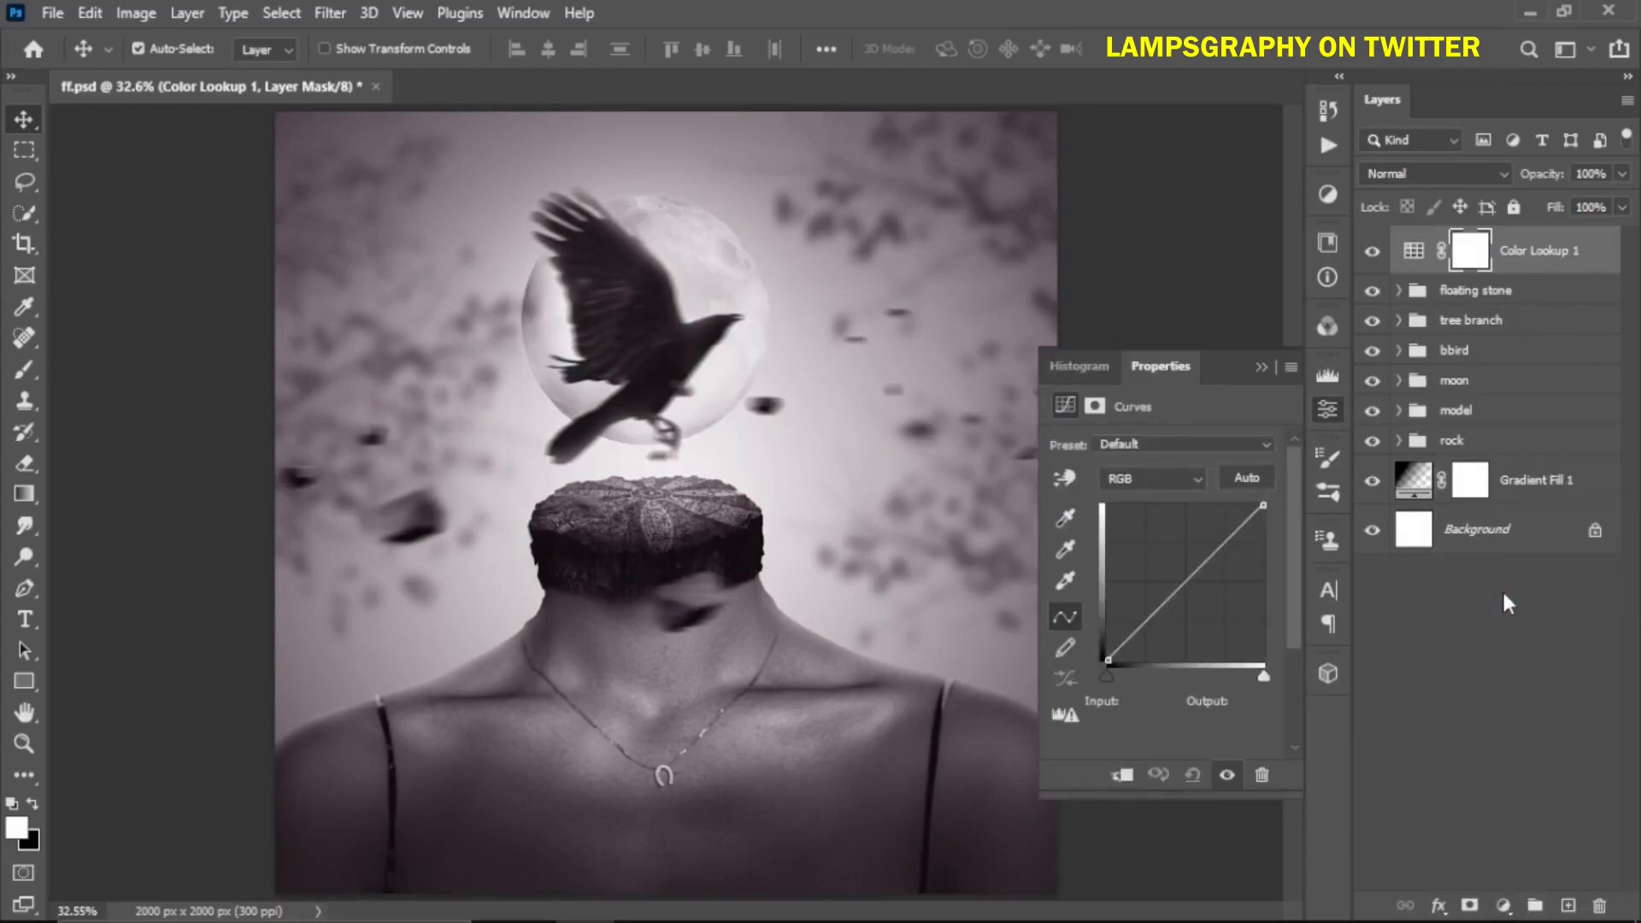
click(1164, 496)
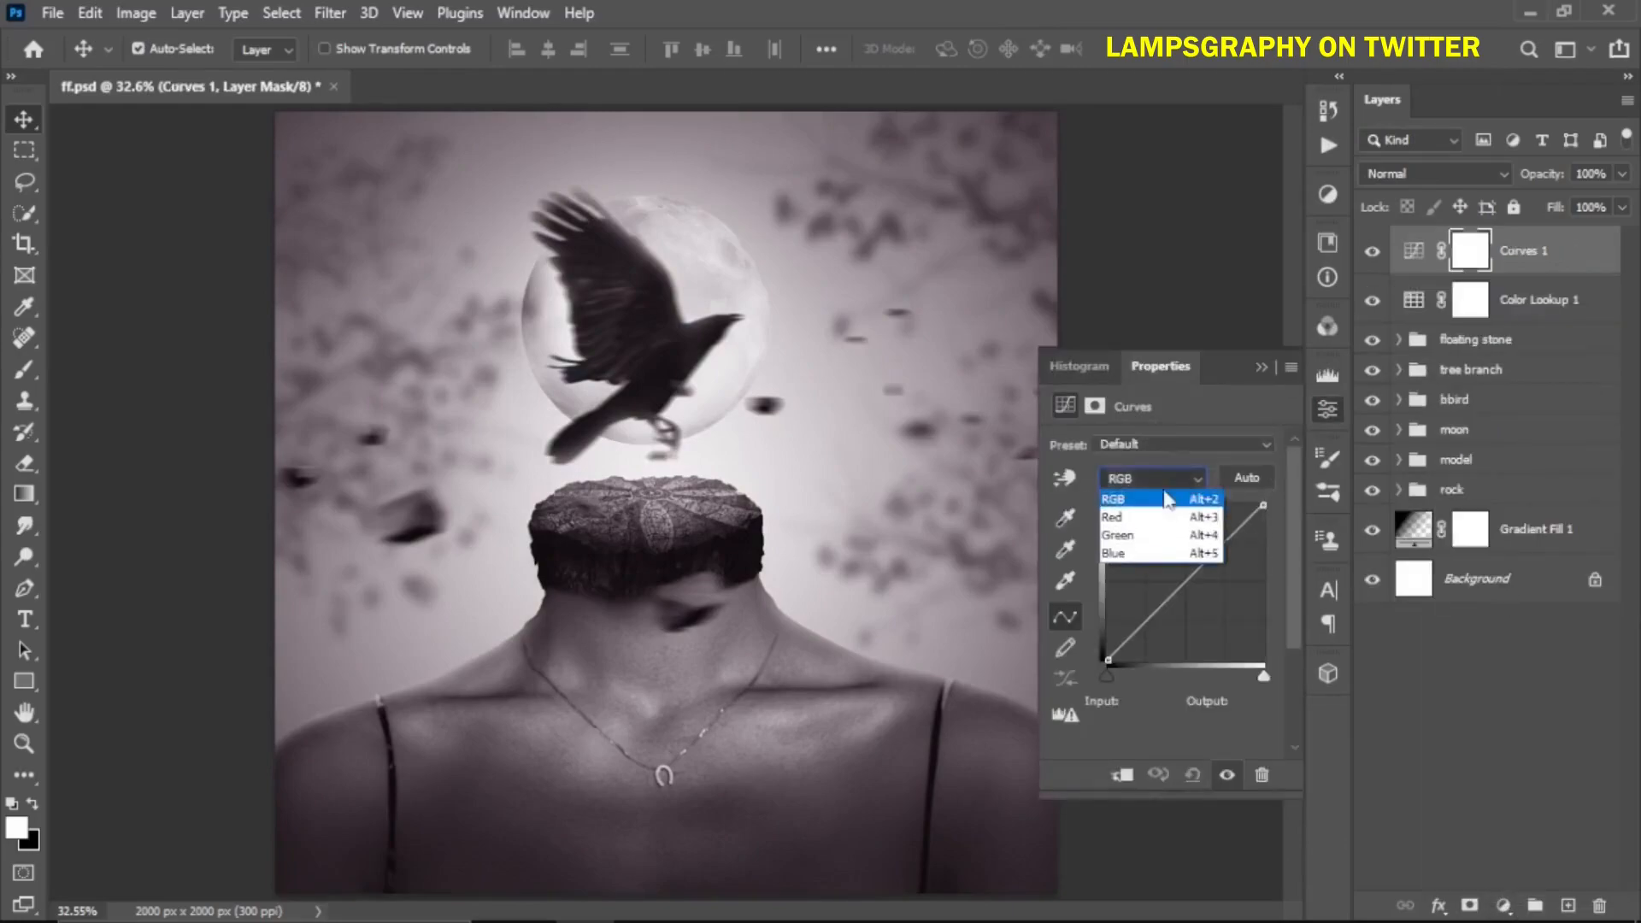
click(1150, 549)
drag(1264, 505, 1077, 613)
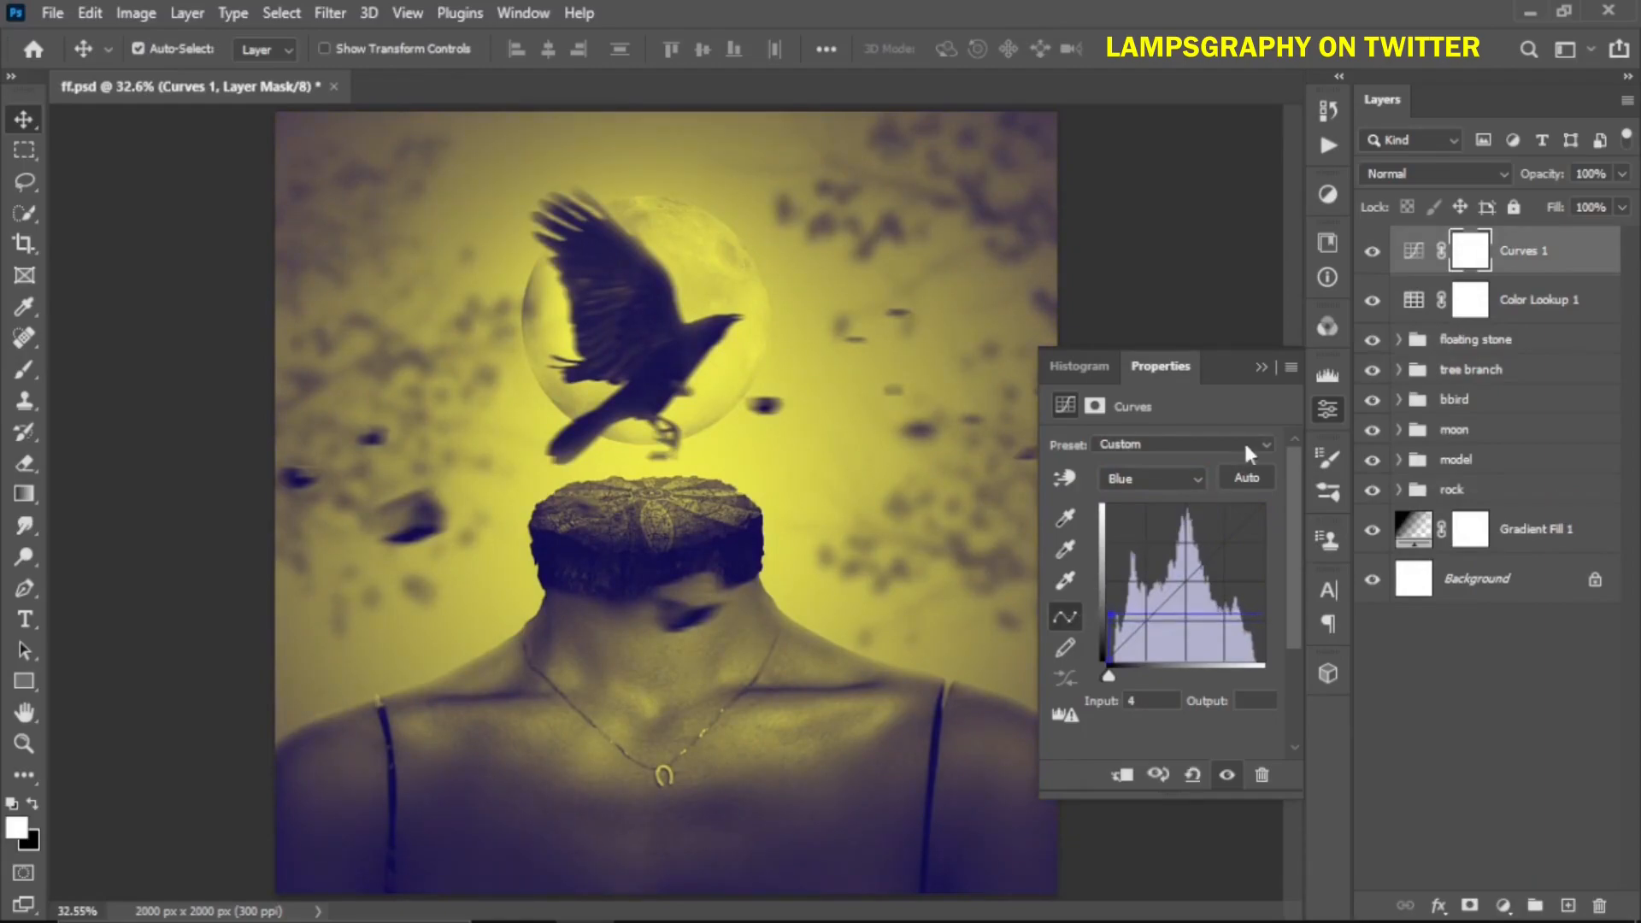
click(1260, 364)
click(1621, 173)
drag(1623, 199, 1527, 205)
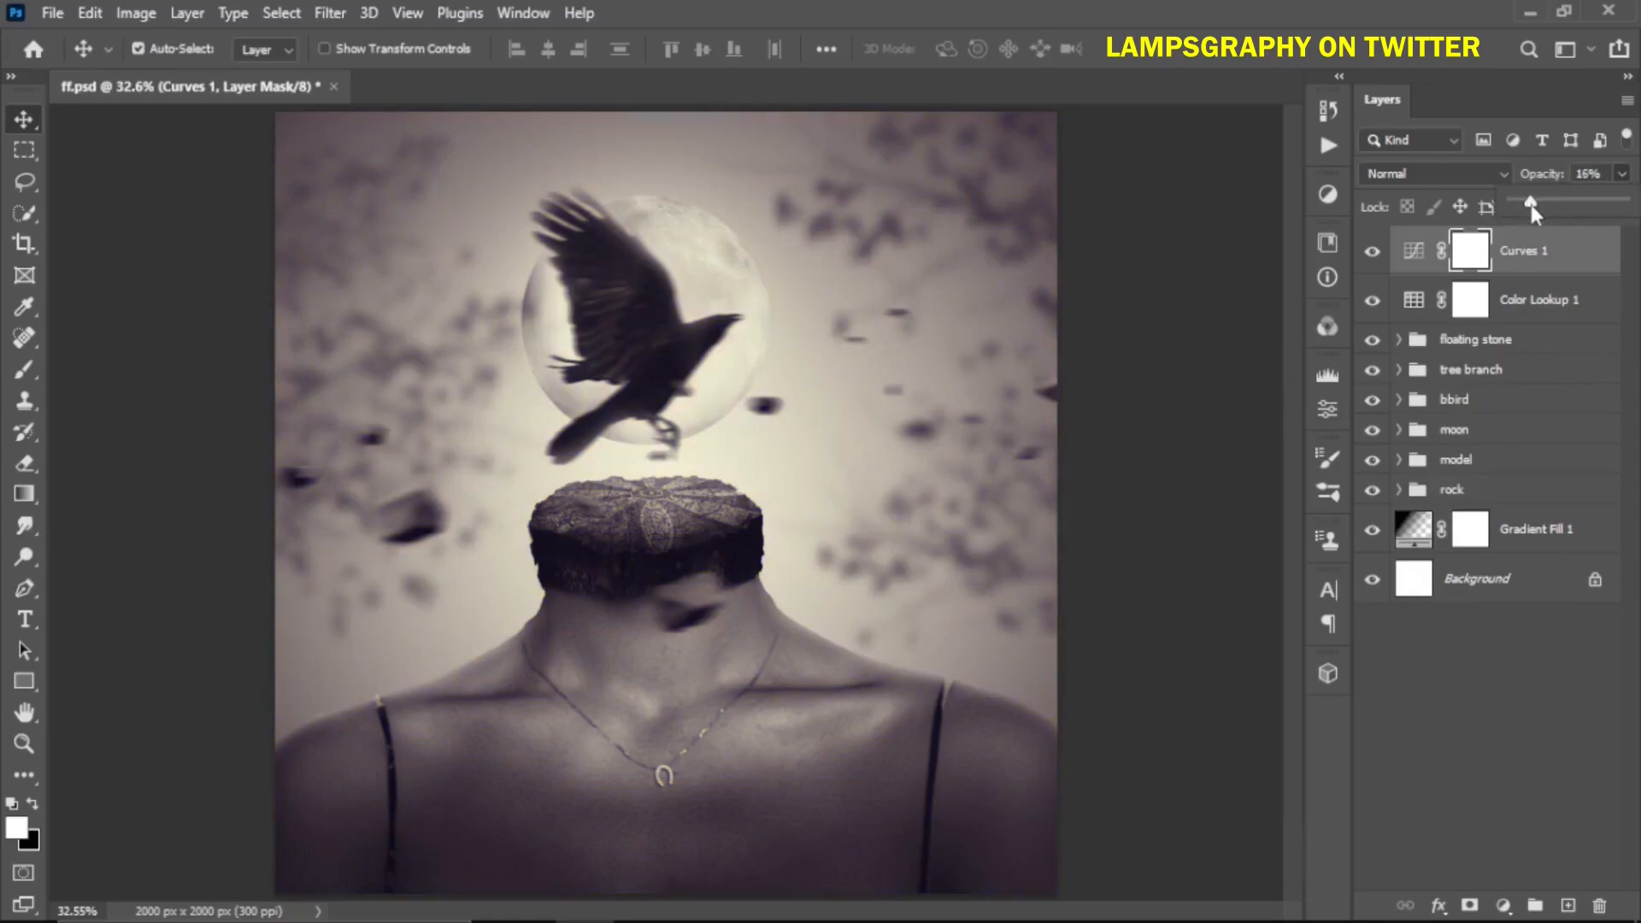
Merge all visible layers into a new stamped layer on top
click(1545, 269)
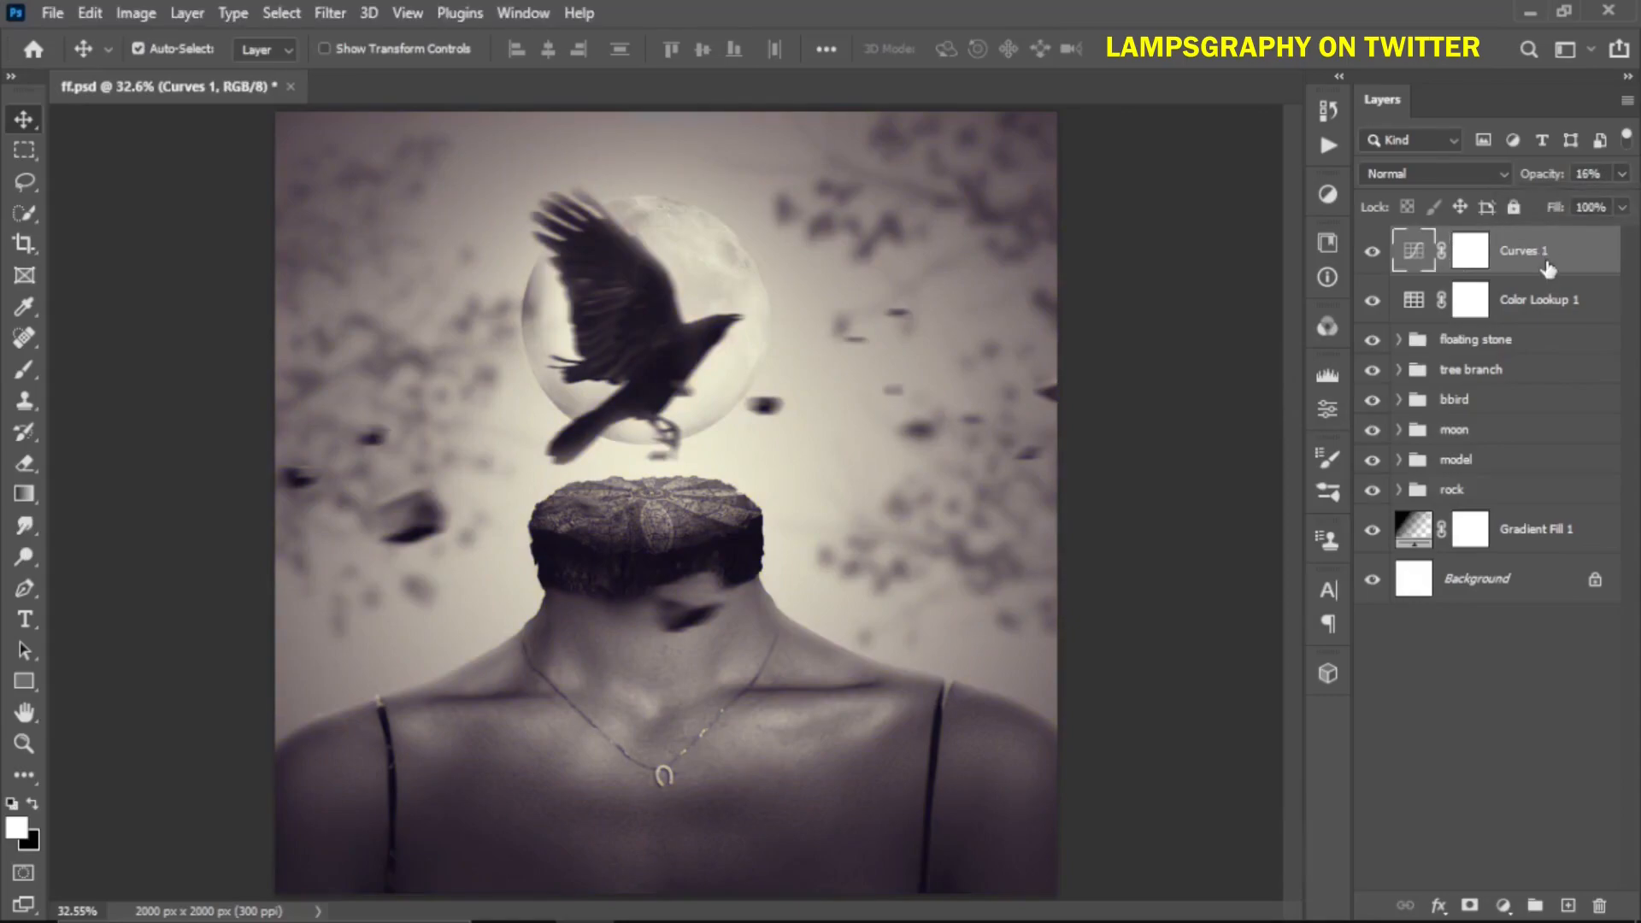
drag(1470, 252, 1425, 258)
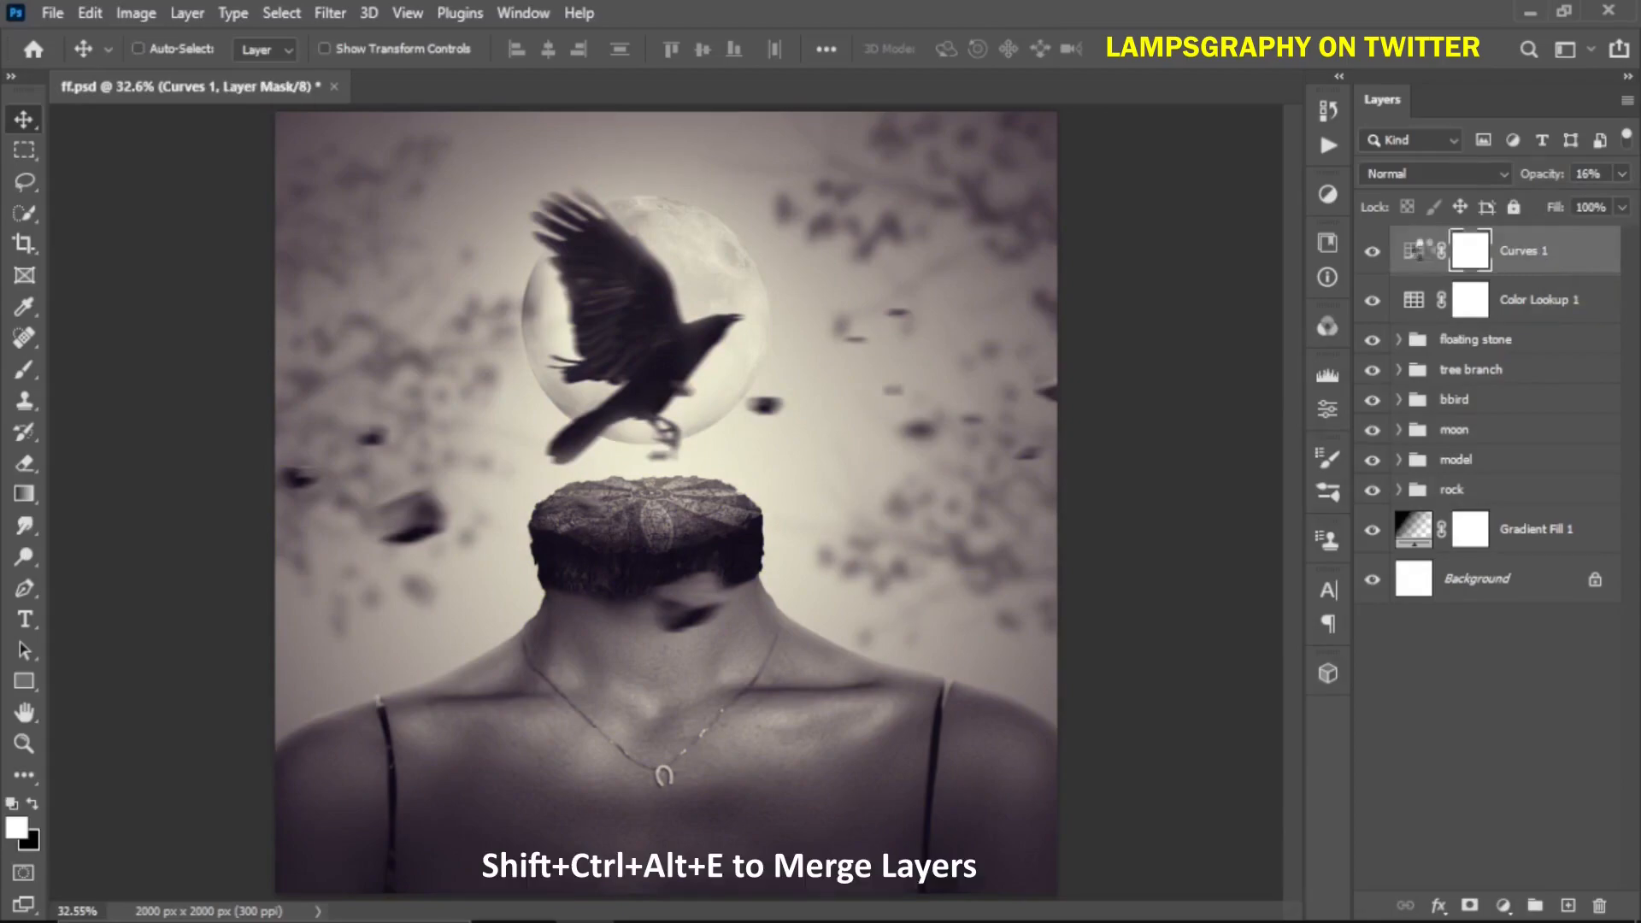
key(ctrl+shift+alt+e)
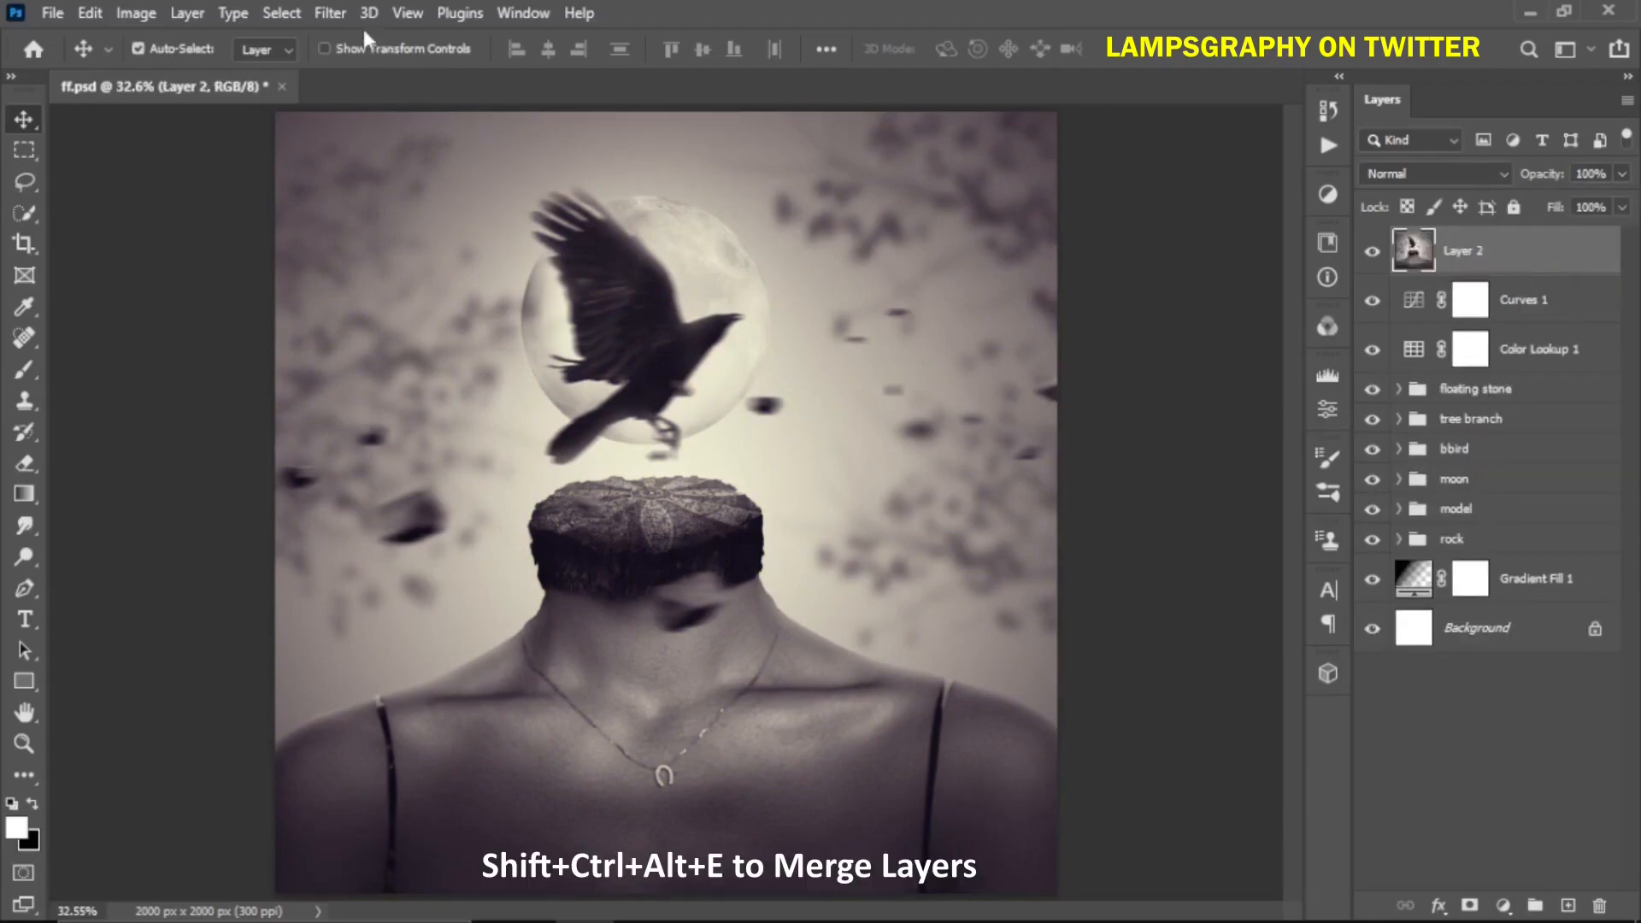
Apply a Camera Raw Filter to the merged layer with Contrast +21, Shadows -17, Blacks -15, Texture +3 and Clarity +3
click(330, 13)
click(377, 190)
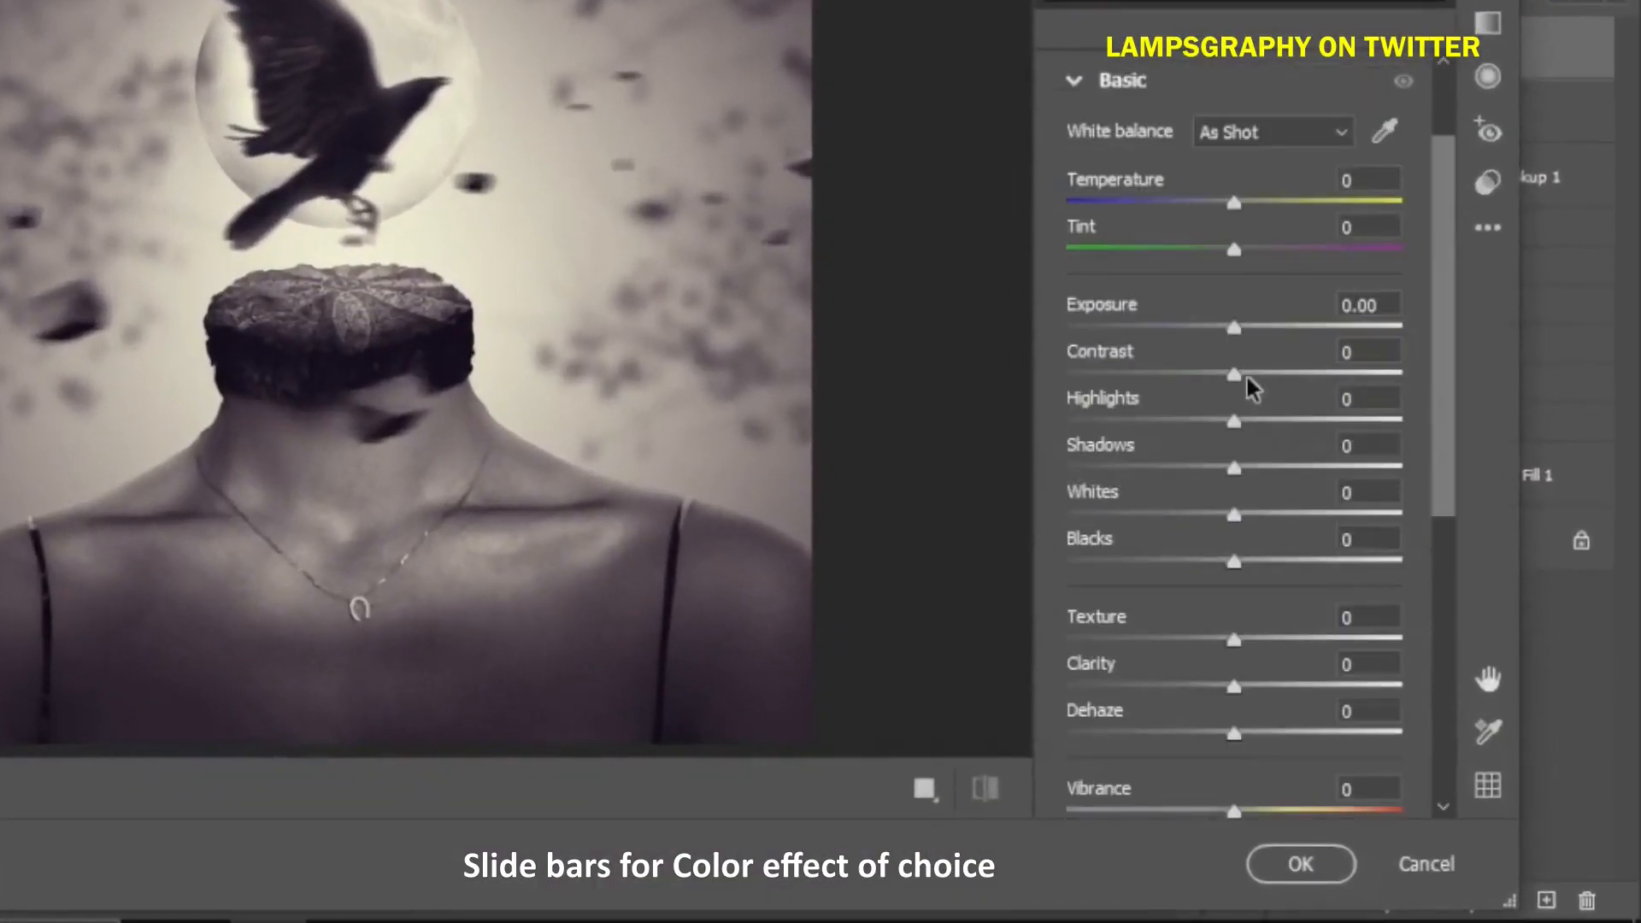
drag(1237, 376, 1273, 376)
click(980, 796)
click(979, 796)
click(983, 790)
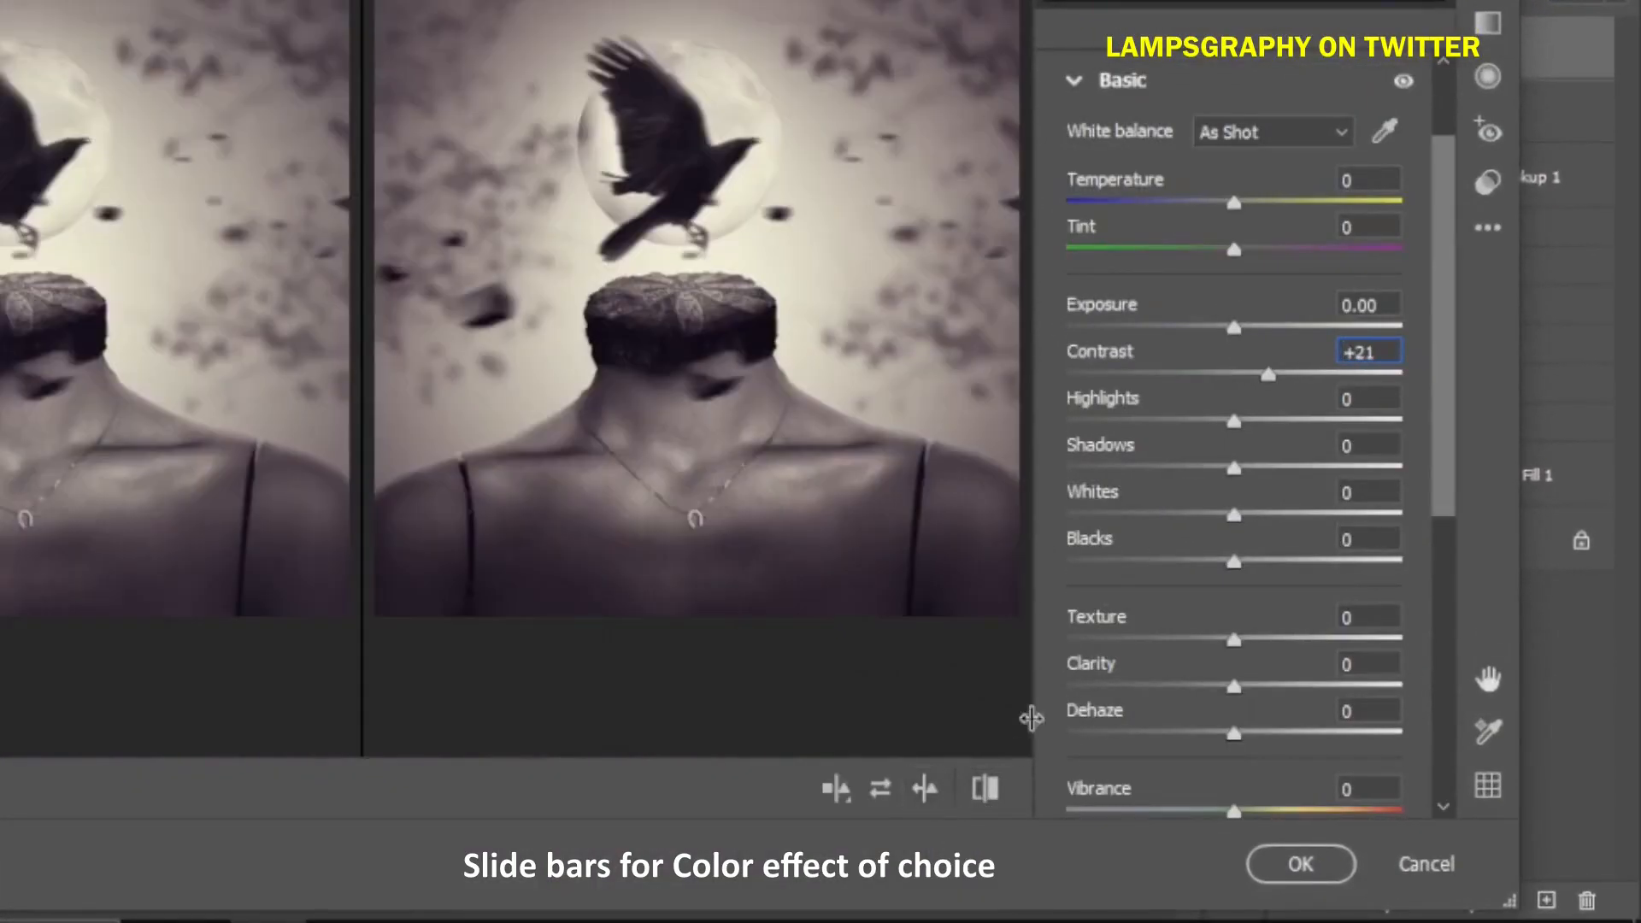
drag(1233, 468, 1212, 475)
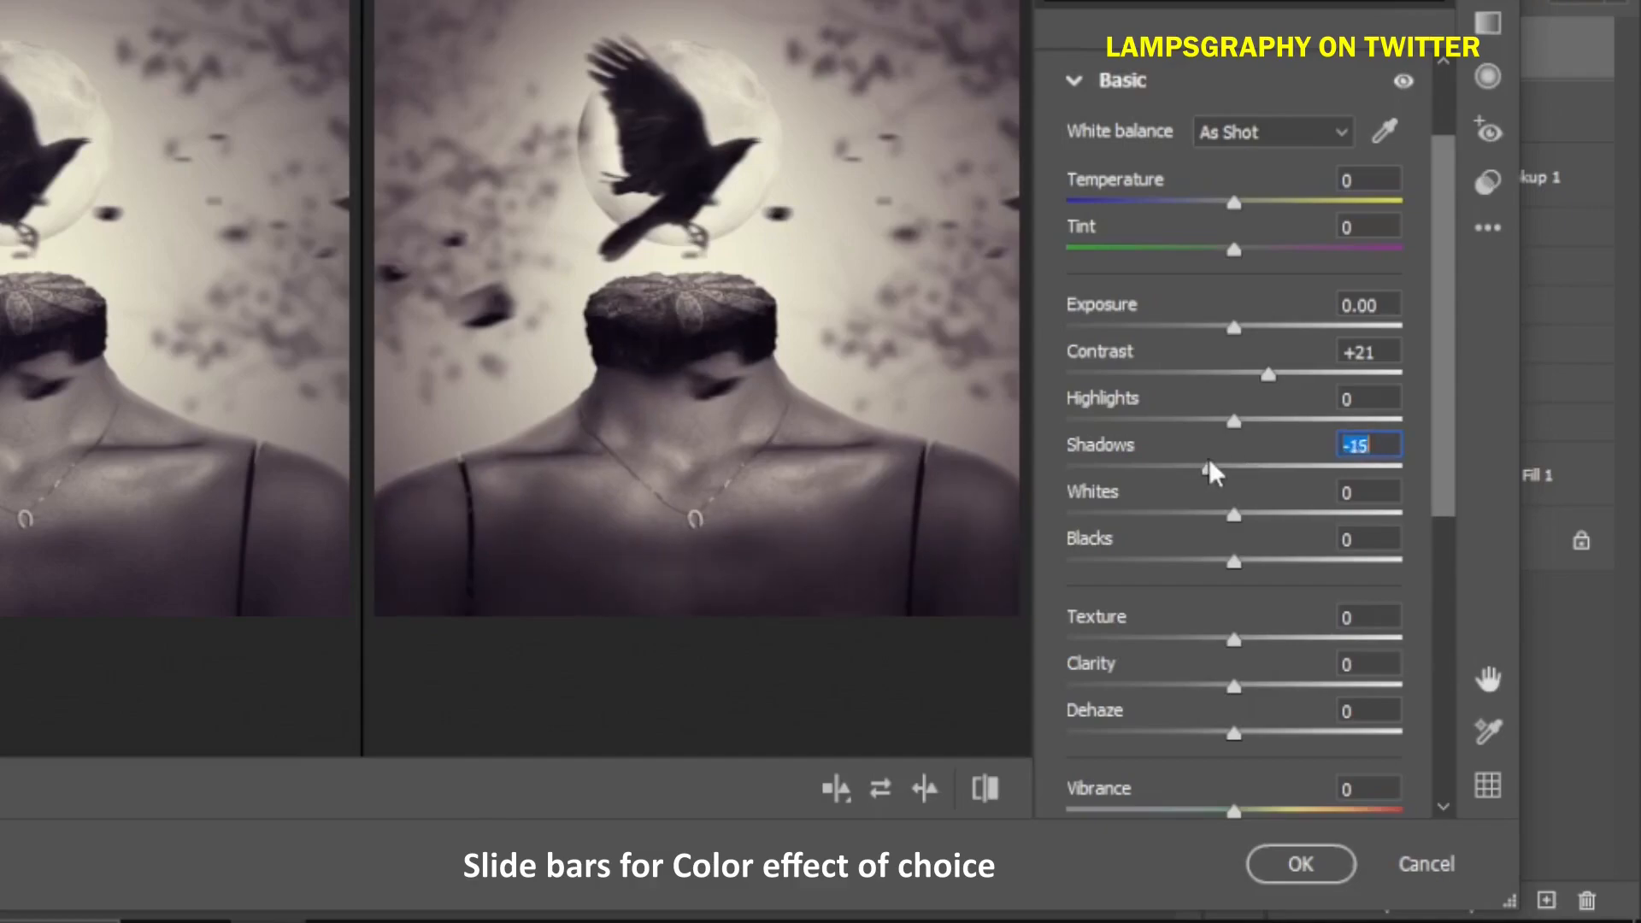
drag(1235, 564, 1205, 571)
drag(1213, 639, 1238, 686)
drag(1450, 513, 1432, 630)
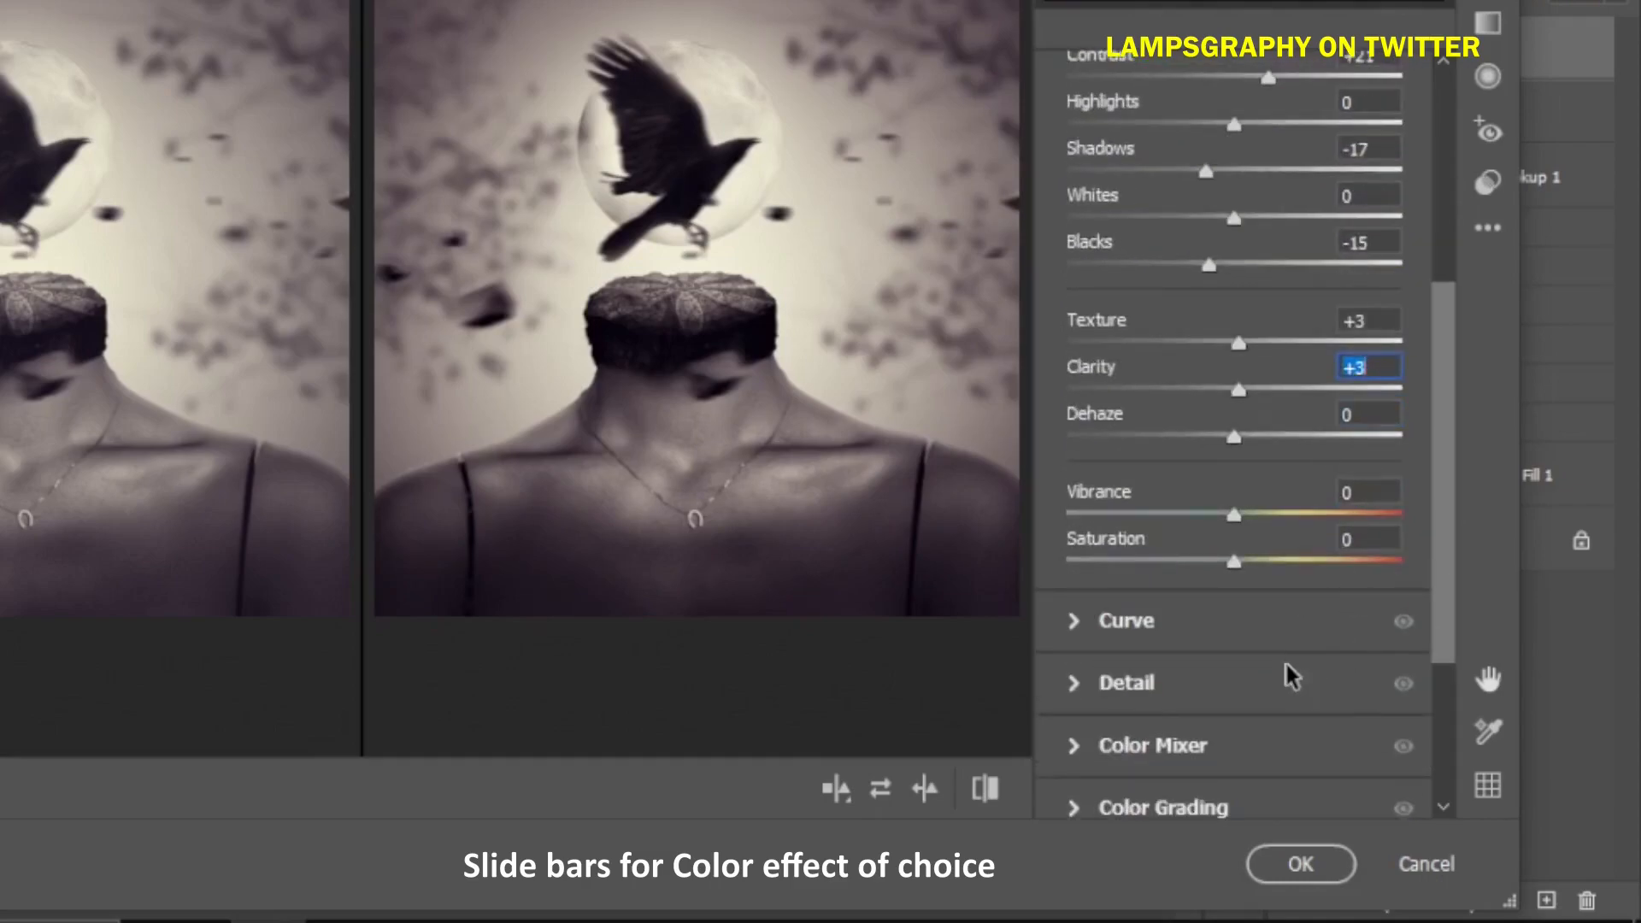
drag(1441, 614, 1466, 297)
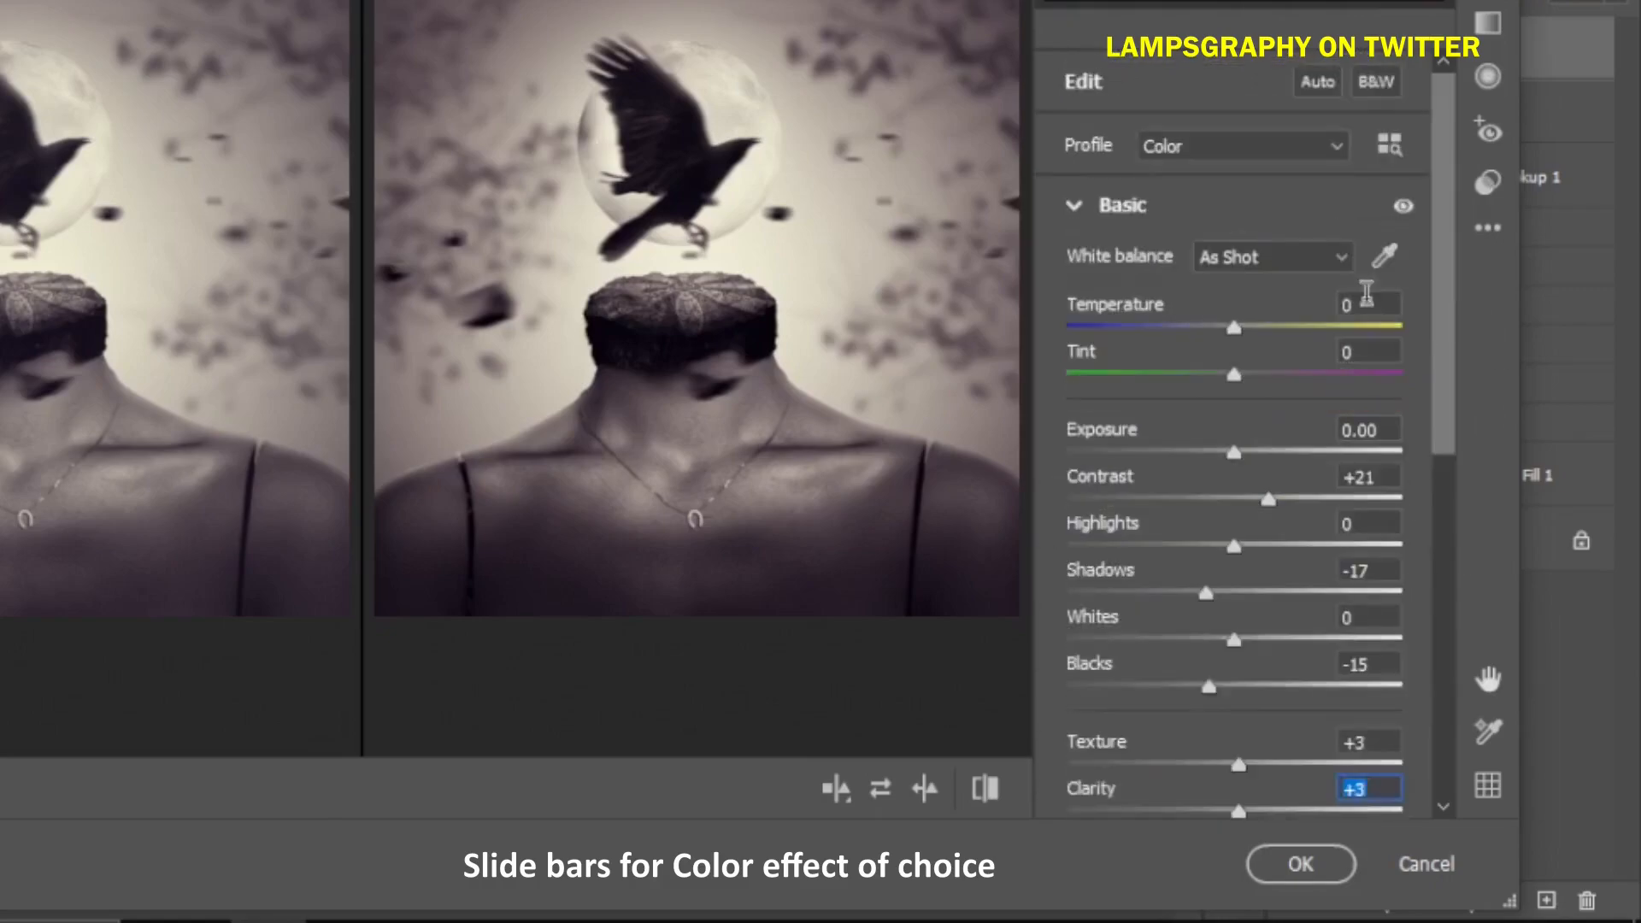
Set the Camera Raw Vignetting to -12 and apply the filter
click(1078, 203)
click(1085, 643)
scroll(1439, 732, down, 1)
drag(1234, 726, 1208, 723)
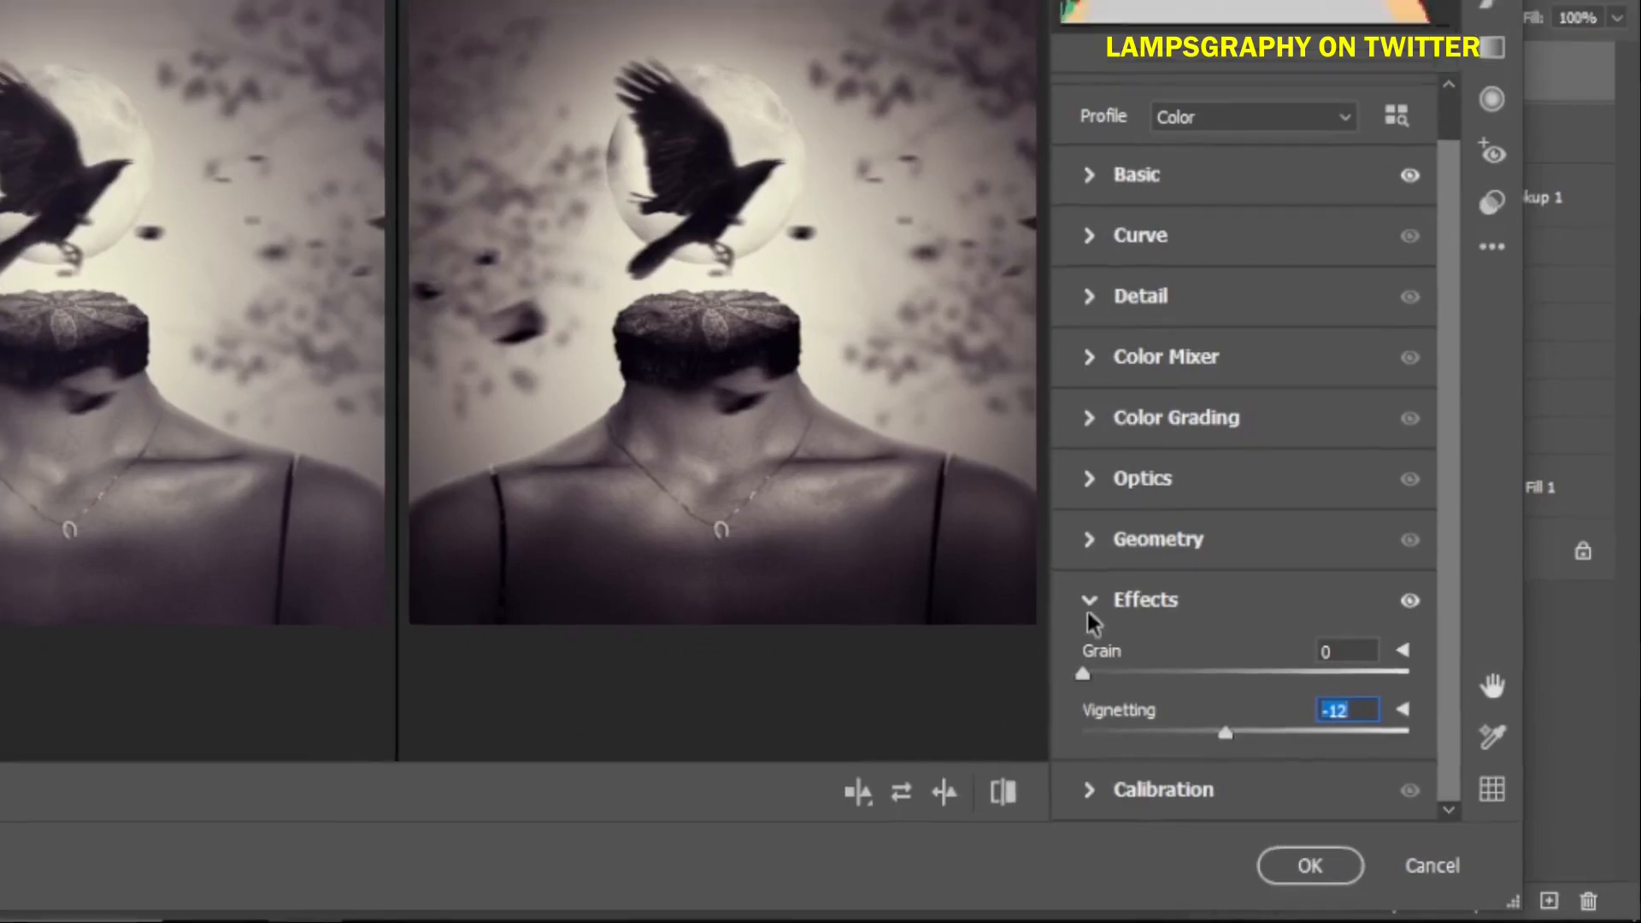
click(1078, 592)
click(1355, 864)
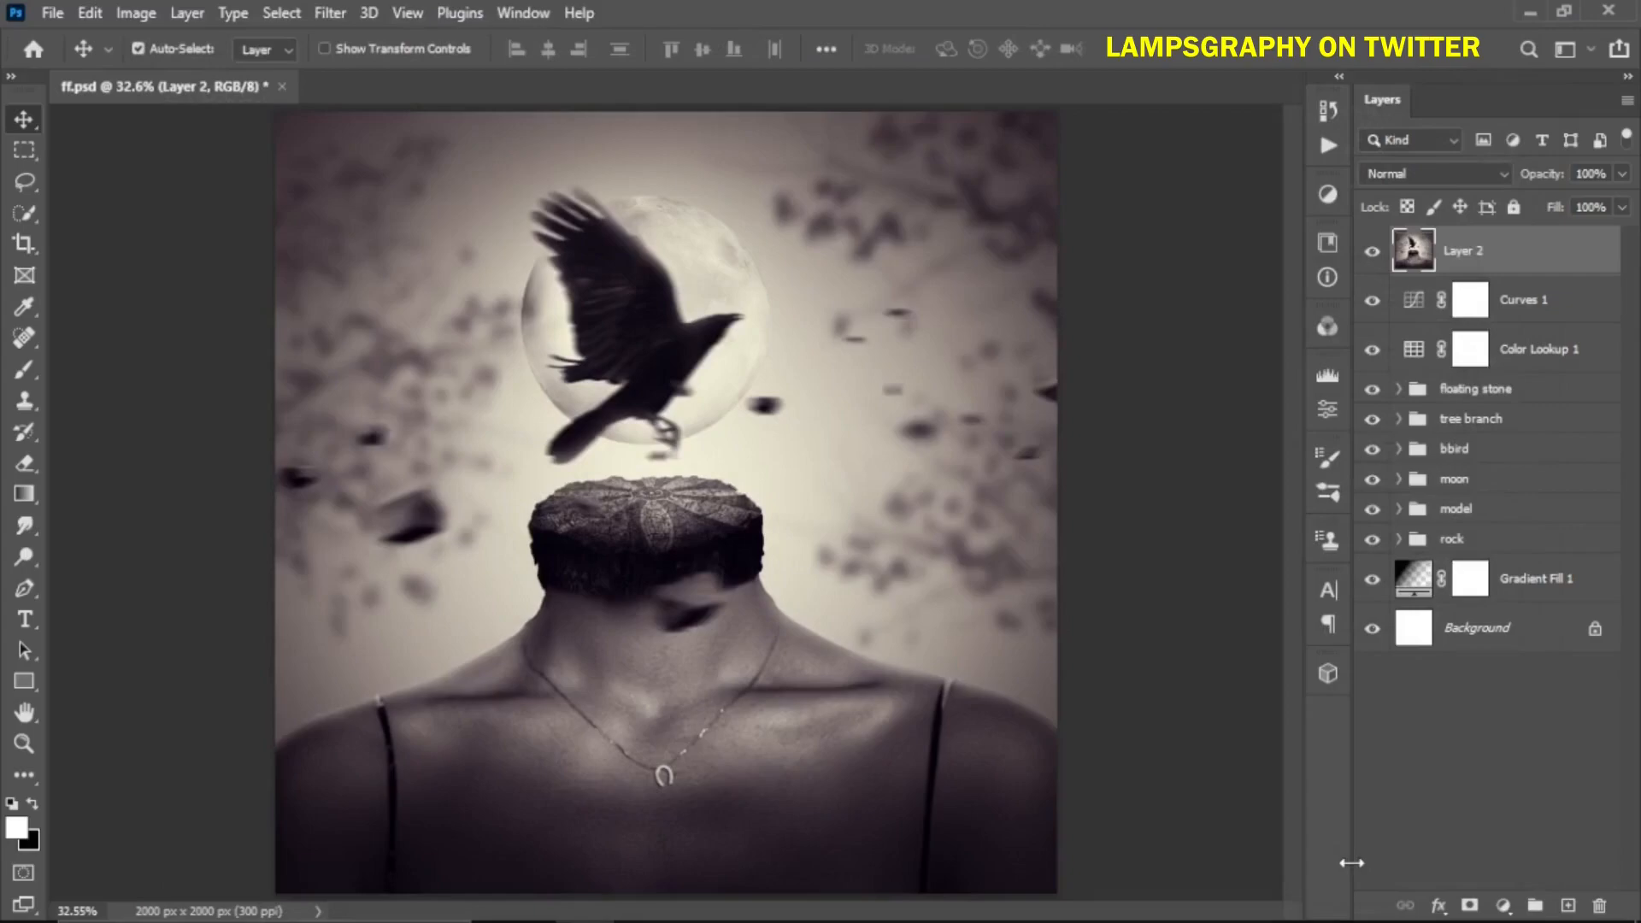
Apply a Gaussian Blur with a 6.0 pixel radius to the merged layer
click(330, 12)
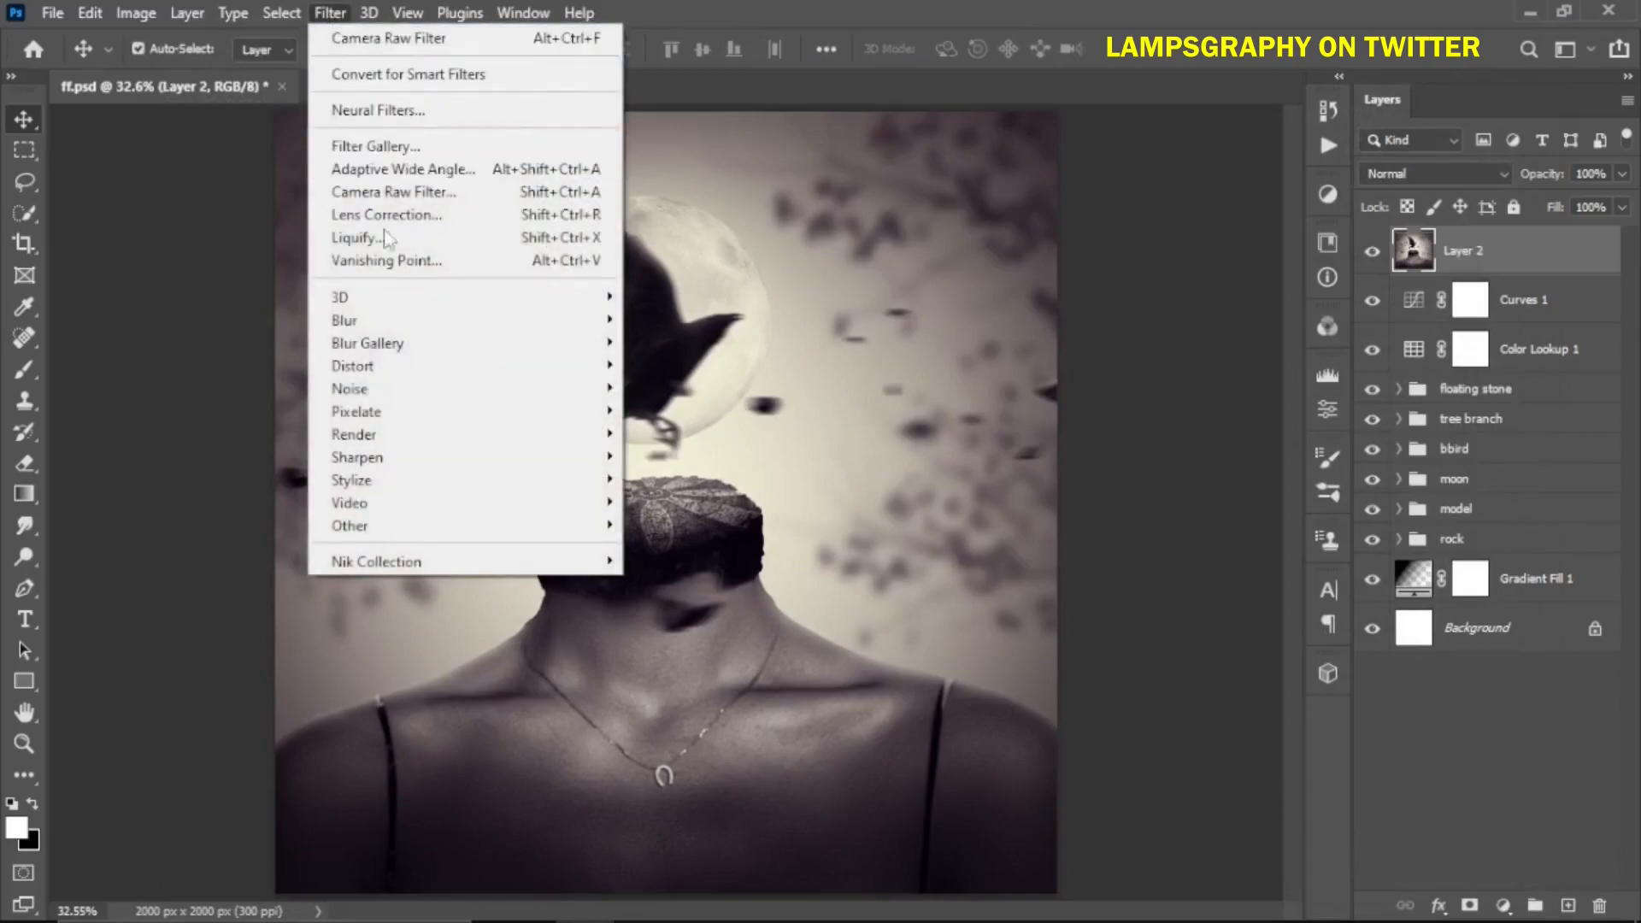
mouse_move(389, 323)
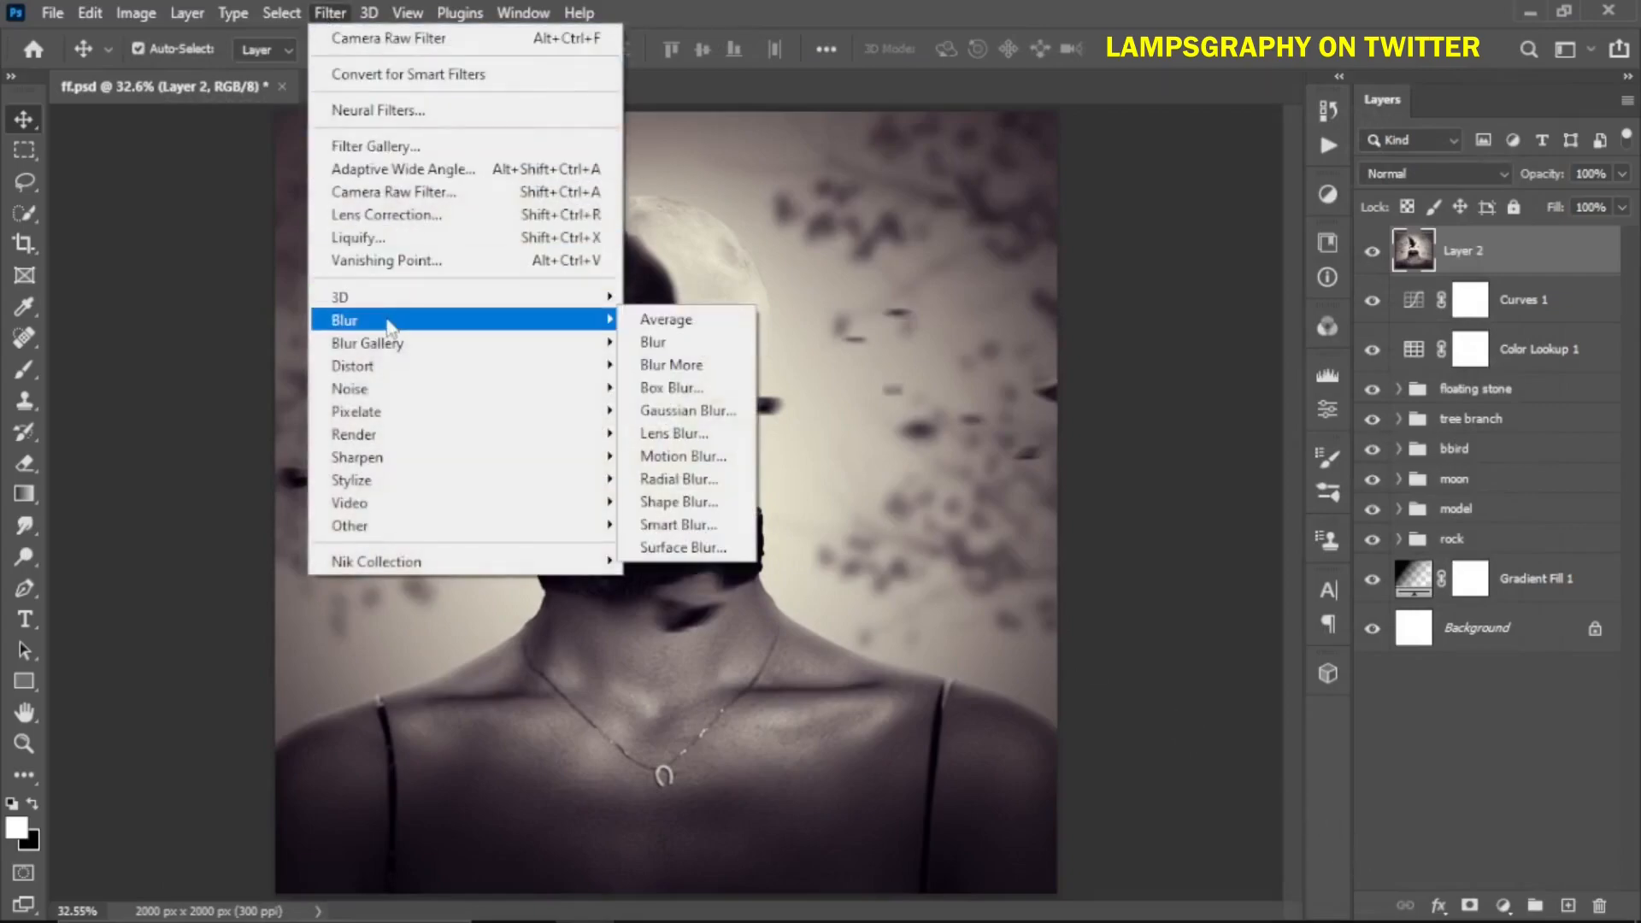
click(684, 410)
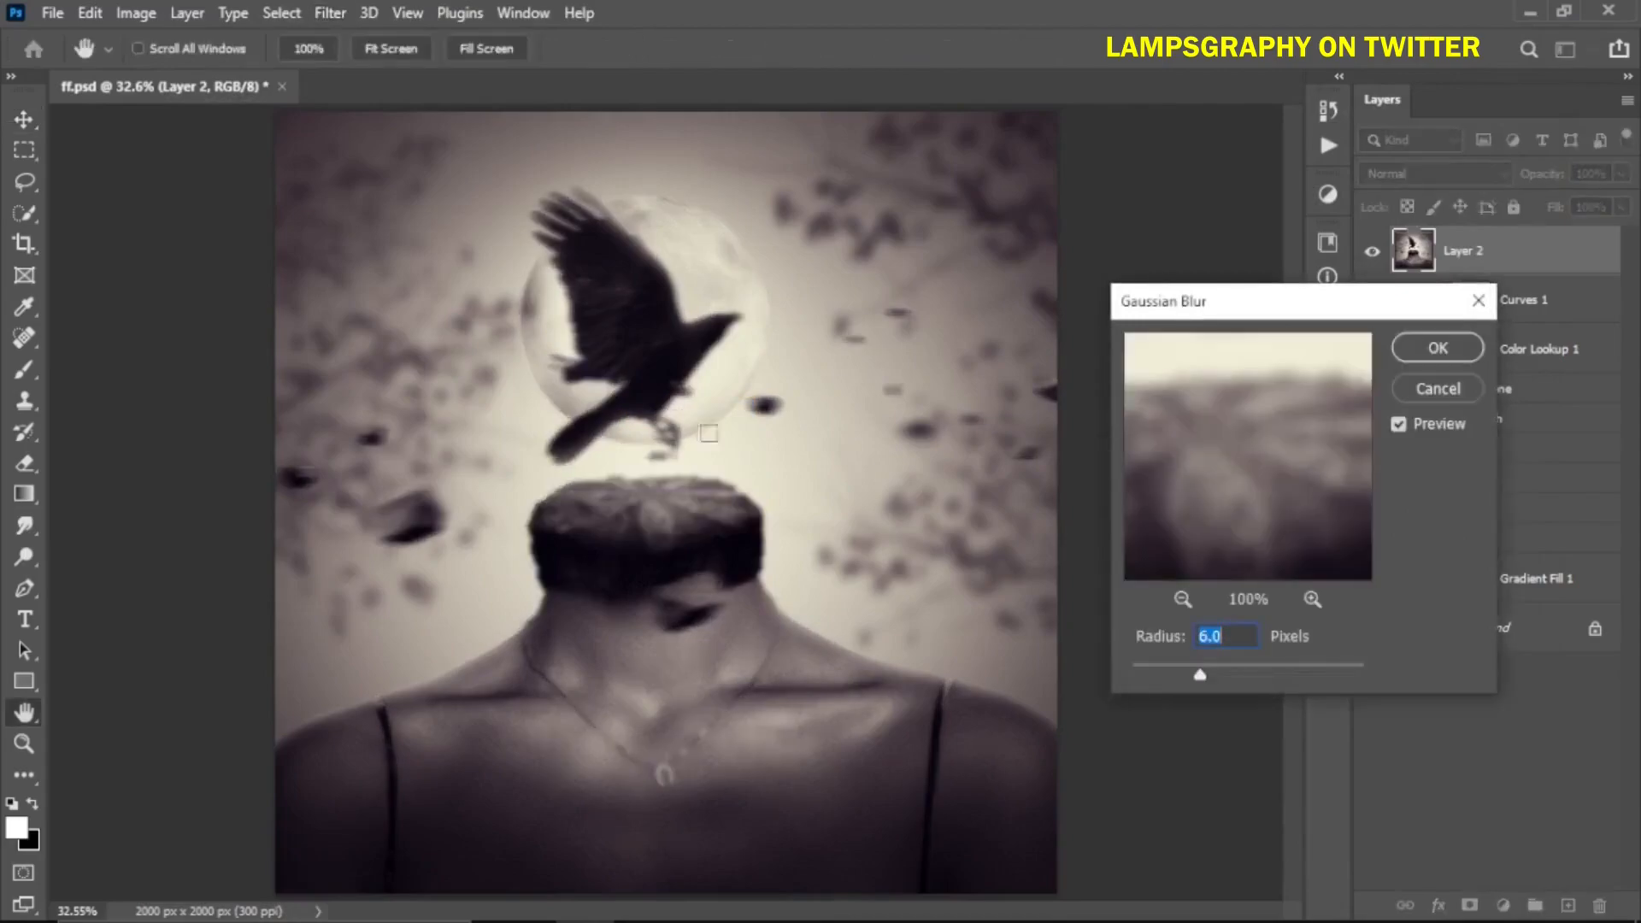
click(1423, 358)
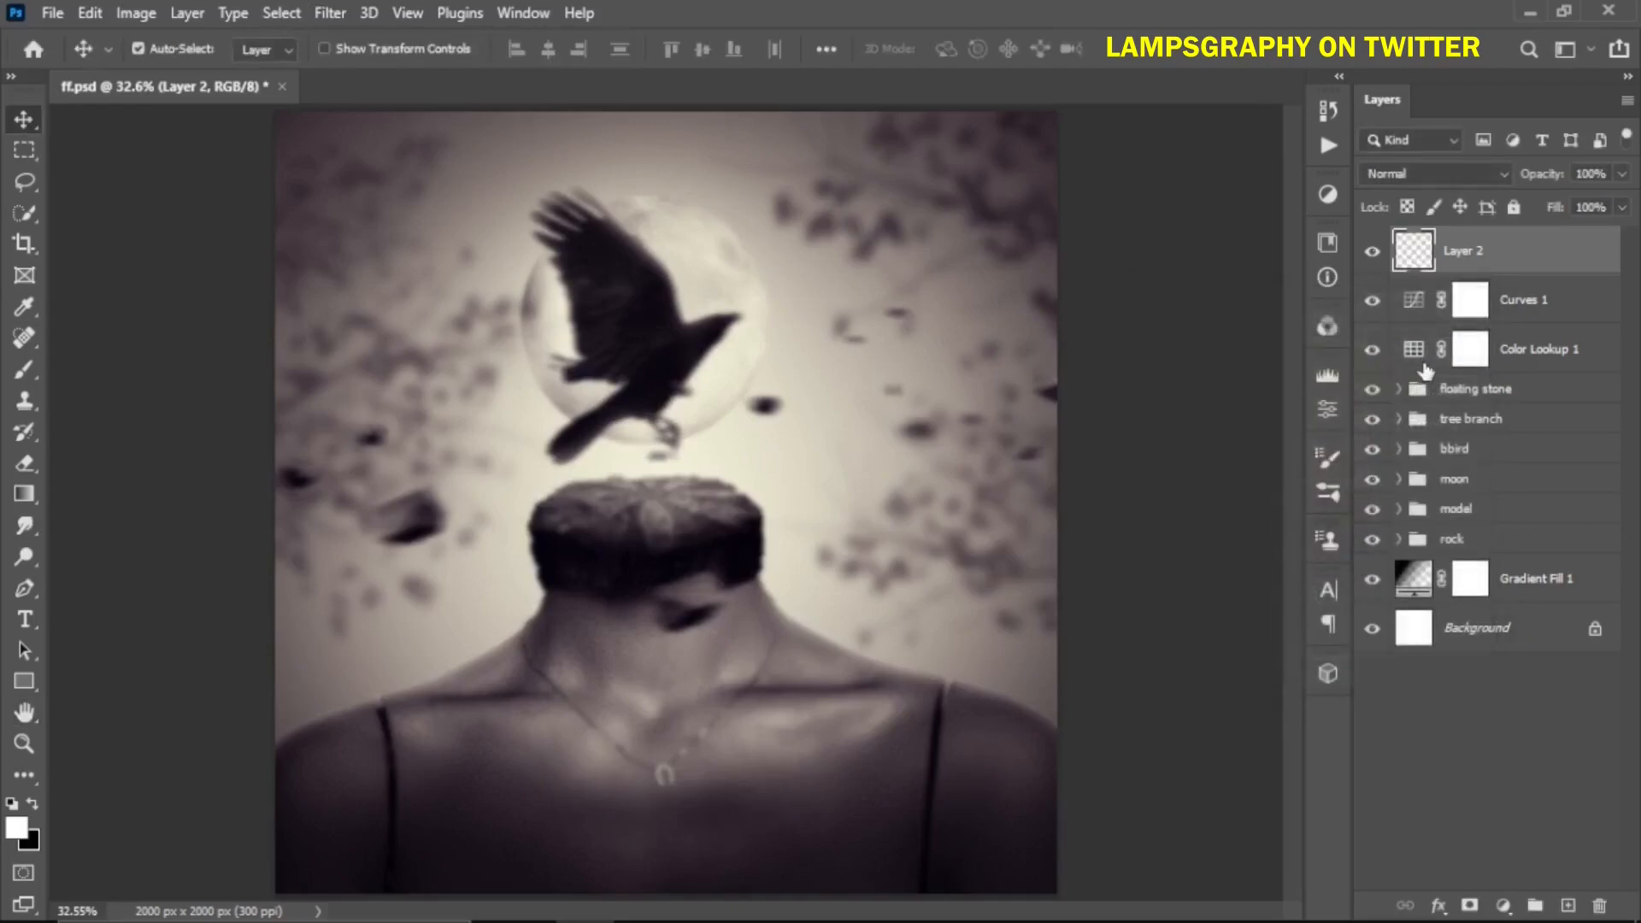
Add a layer mask to the blurred layer and paint black over the centre with a 1700 px brush at 68% opacity
click(1467, 906)
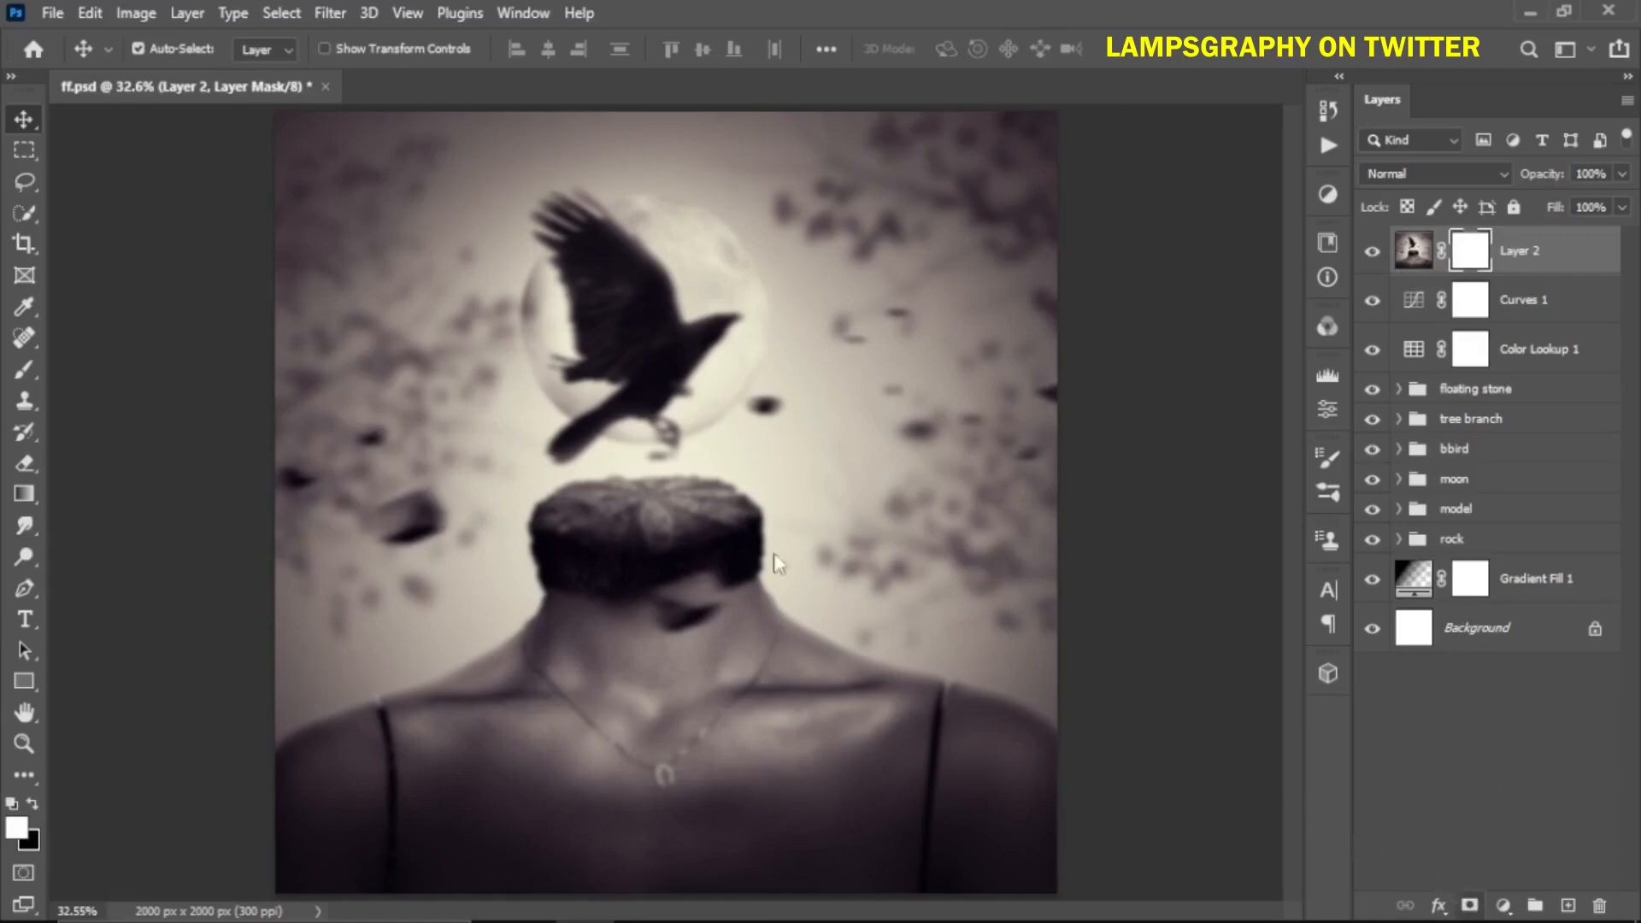
key(b)
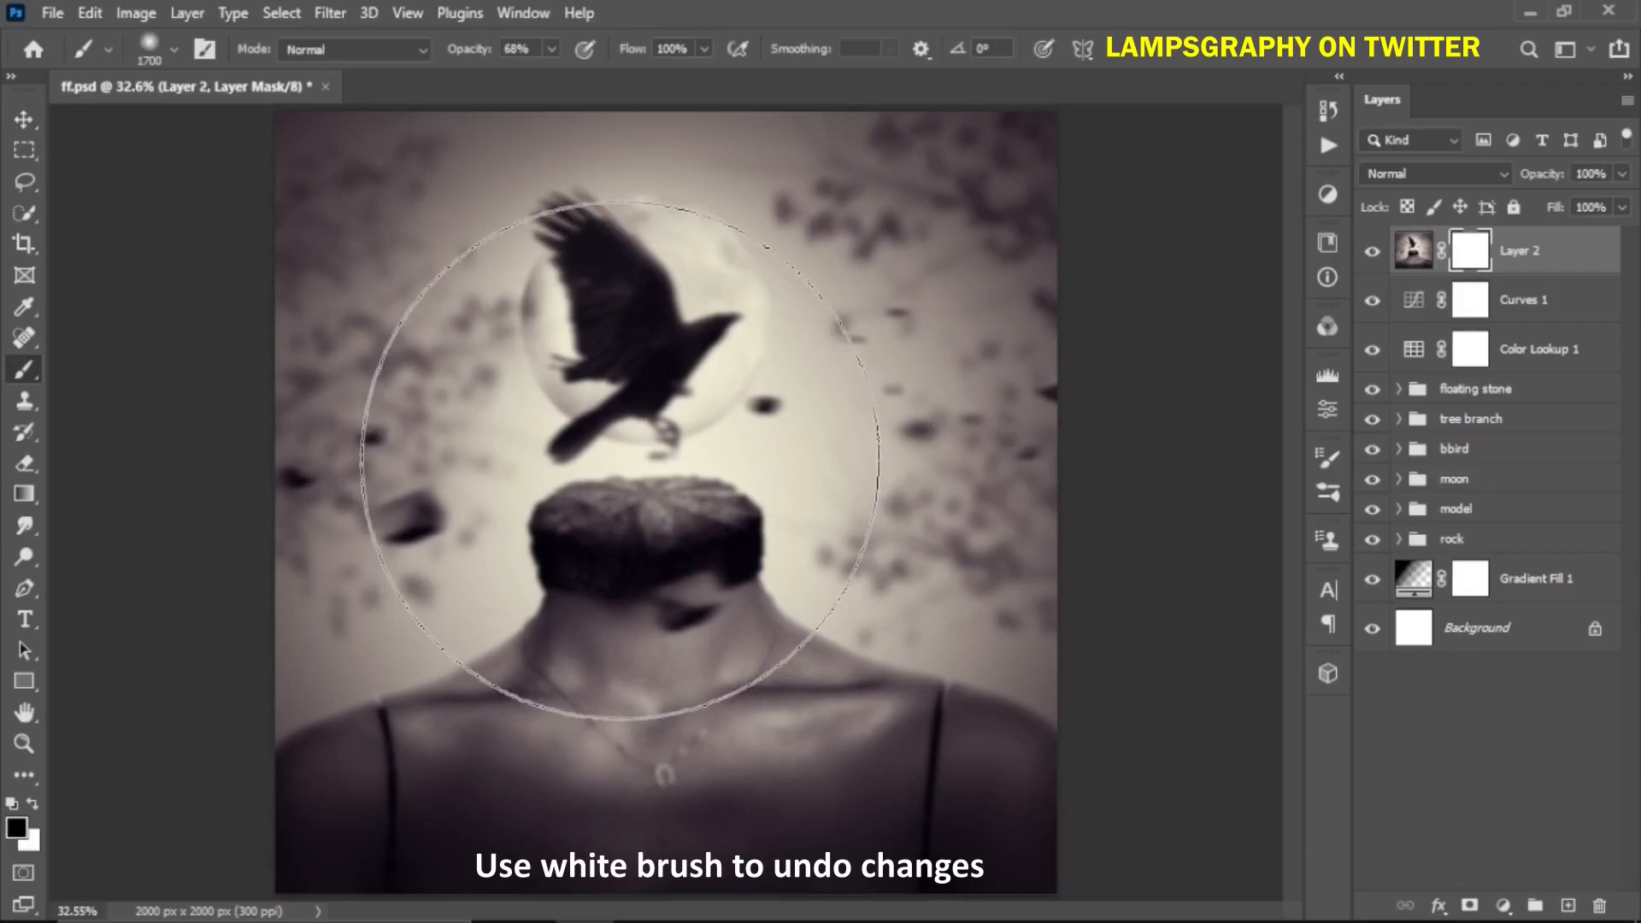
click(620, 462)
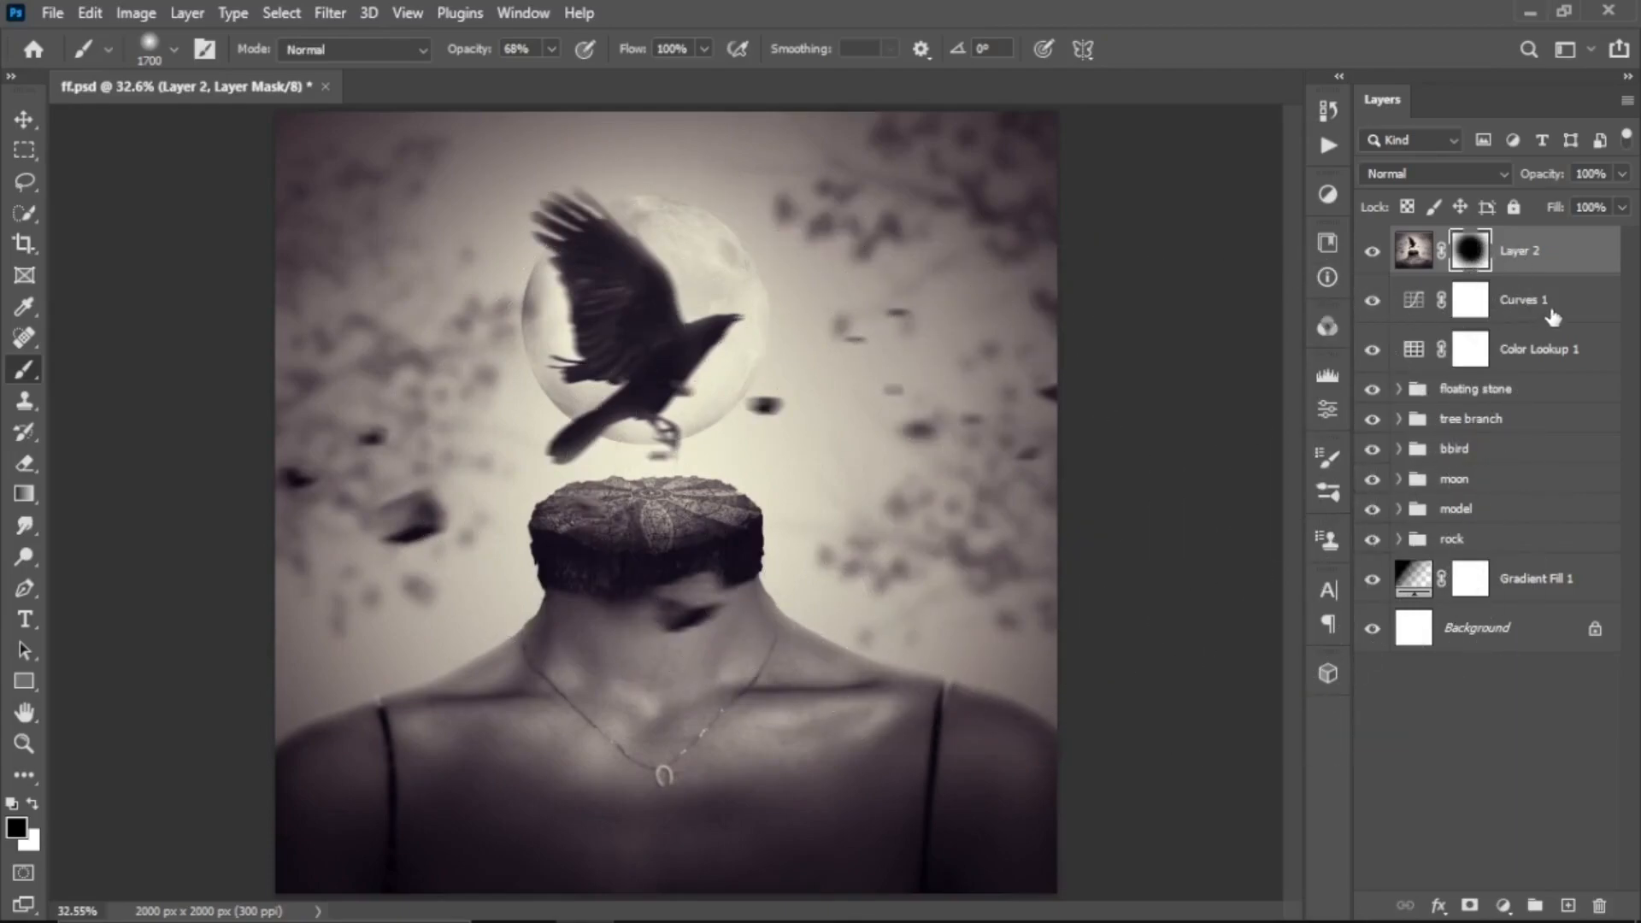
alt+scroll(1091, 421, down, 3)
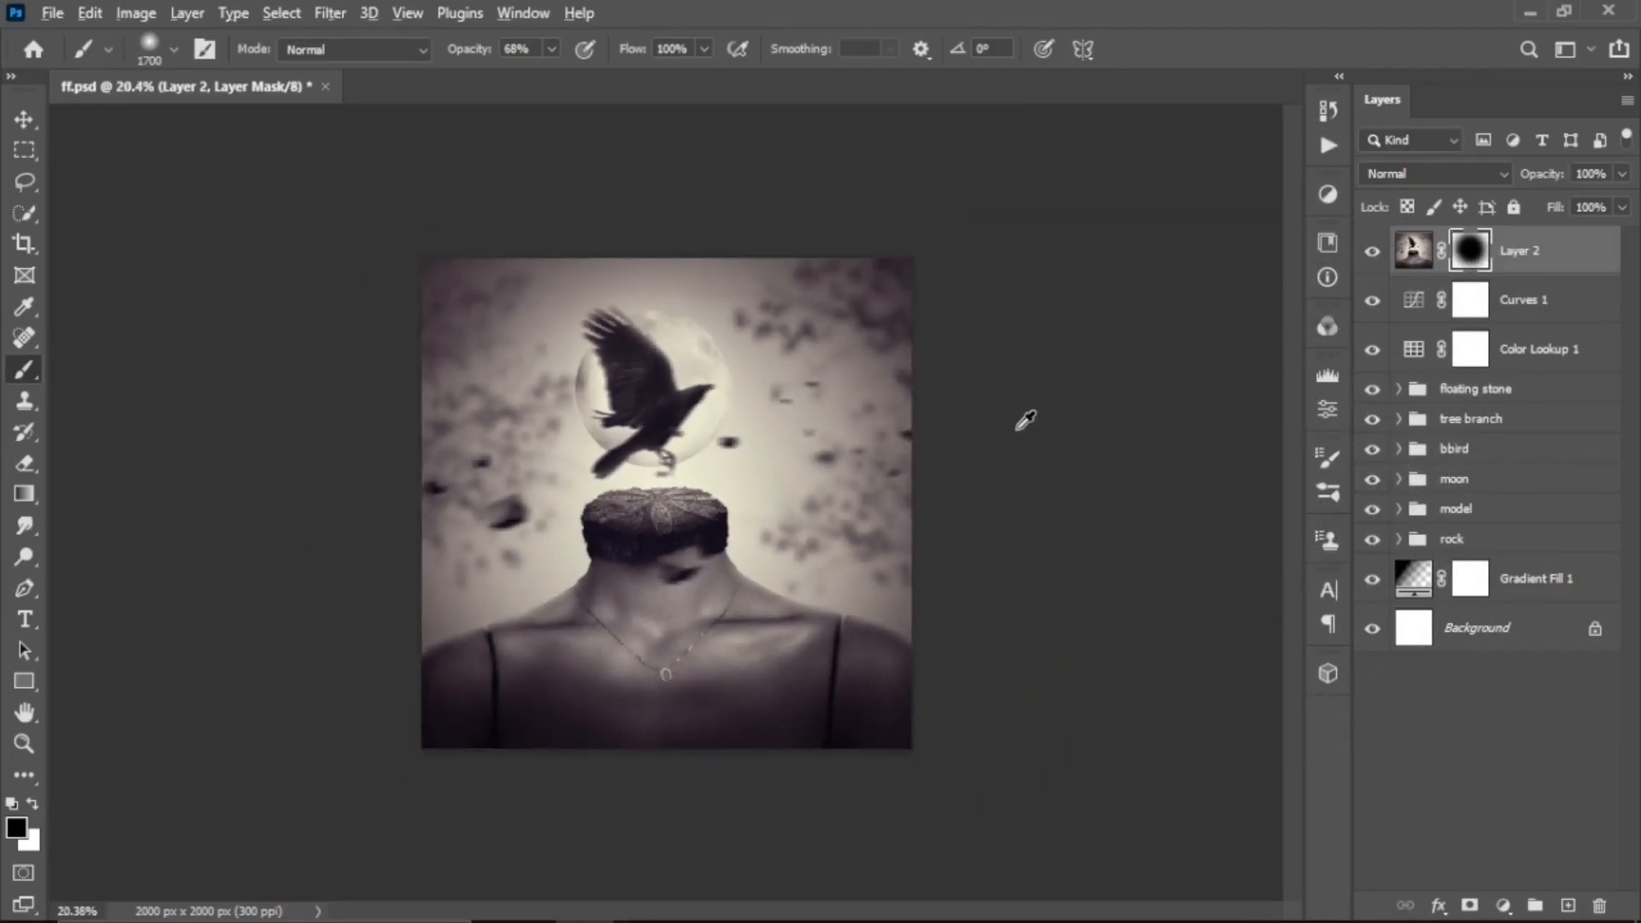
alt+scroll(1024, 419, up, 2)
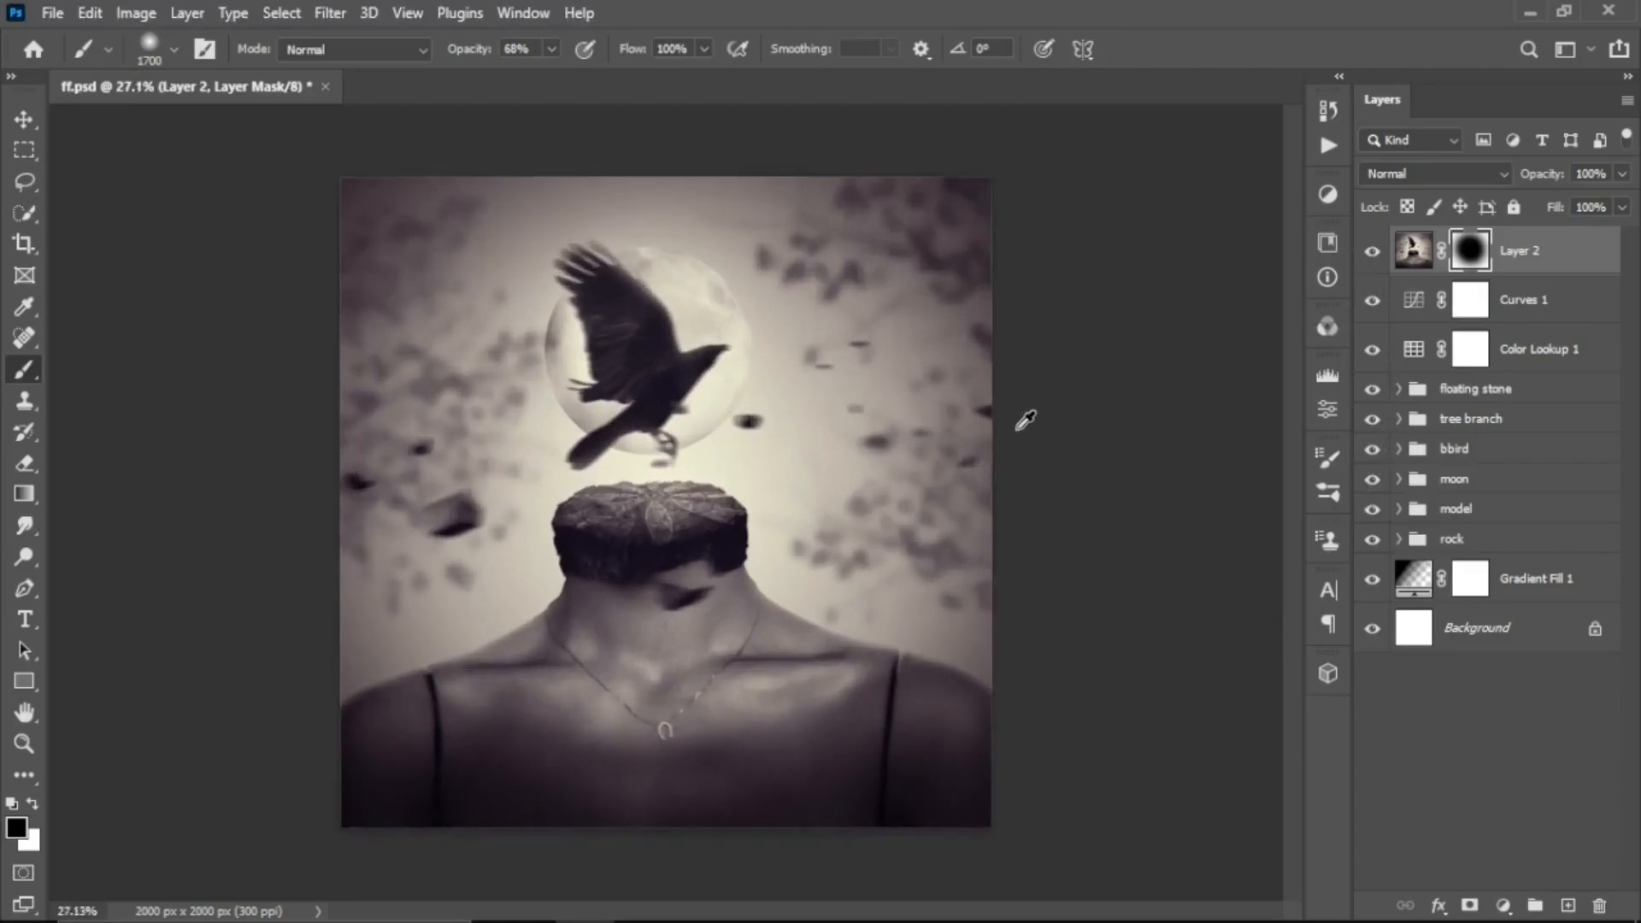
key(v)
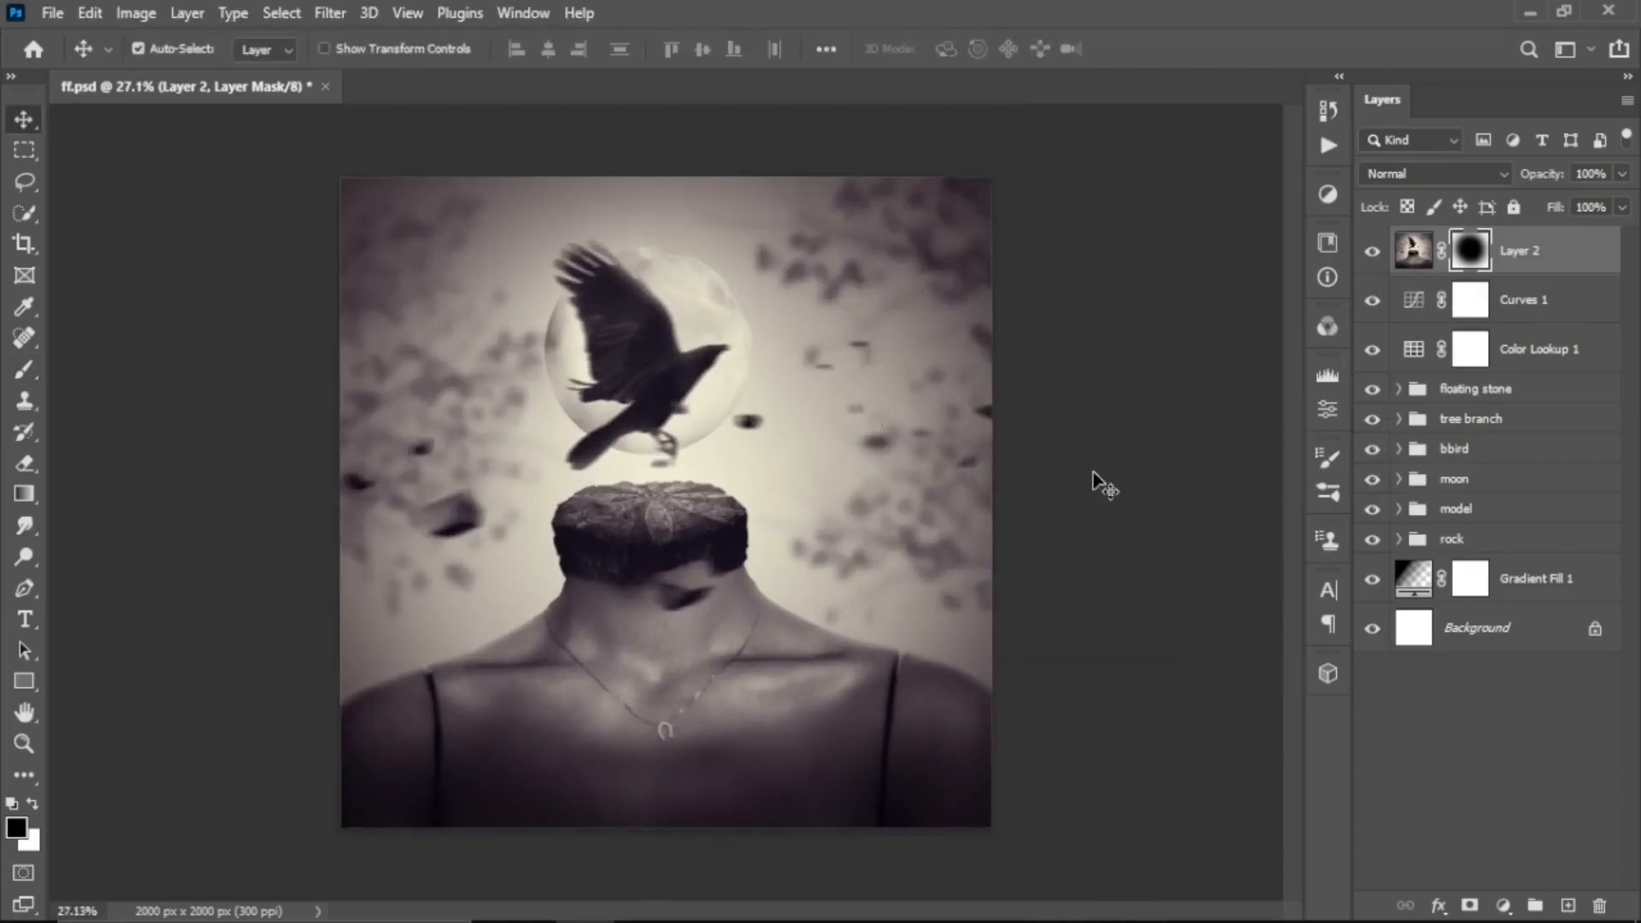